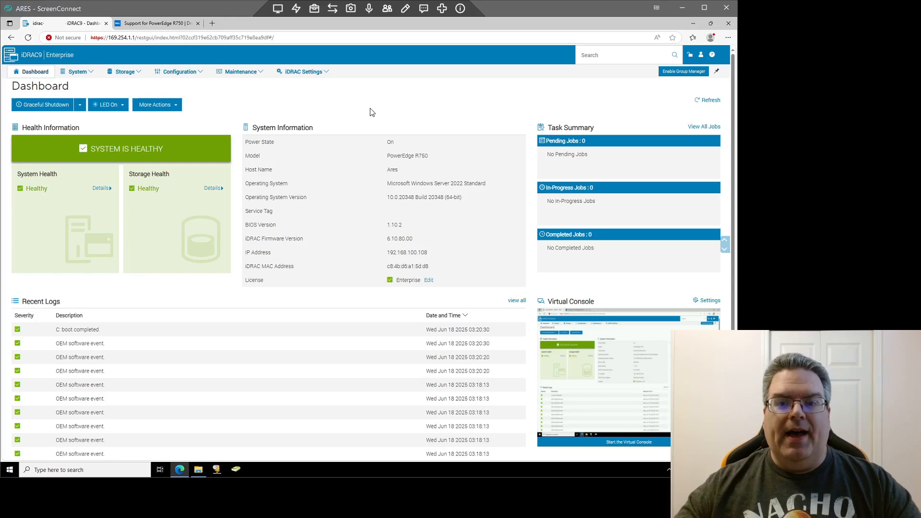
Look over the PowerEdge R750 driver downloads on the Dell support page and open the power supply details in iDRAC's system overview
{"action": "left_click", "coordinate": [159, 24]}
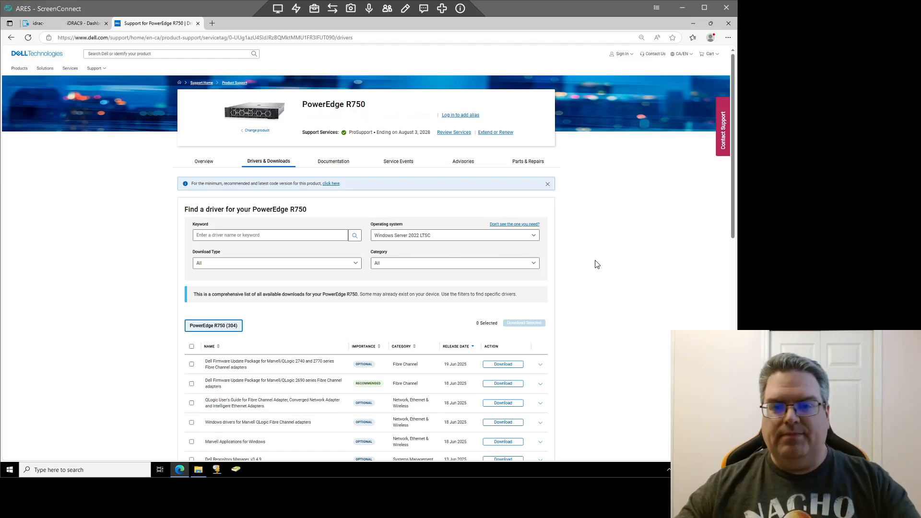
{"action": "scroll", "coordinate": [596, 264], "scroll_direction": "down", "scroll_amount": 2}
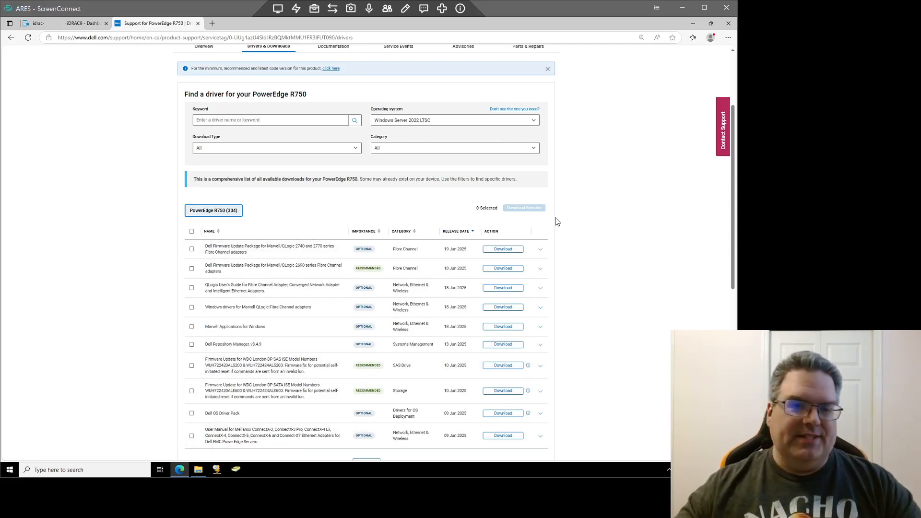
{"action": "left_click", "coordinate": [75, 24]}
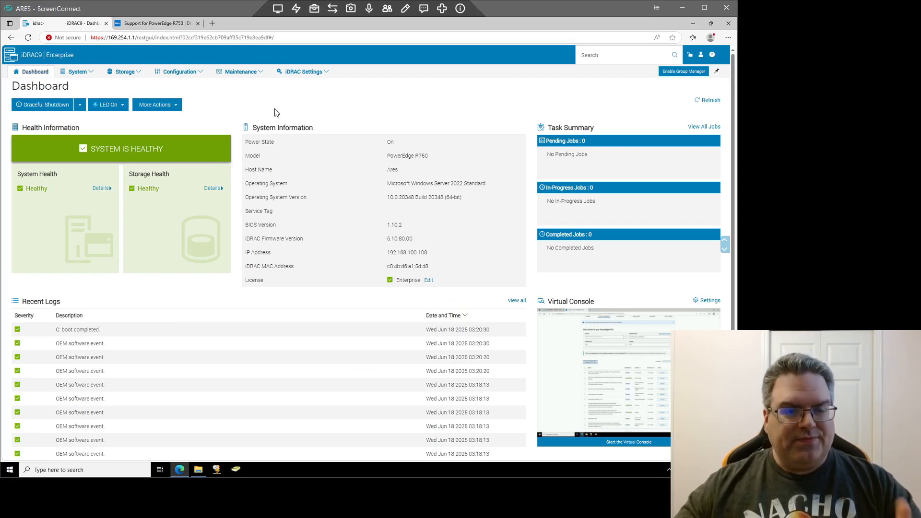
{"action": "left_click", "coordinate": [92, 73]}
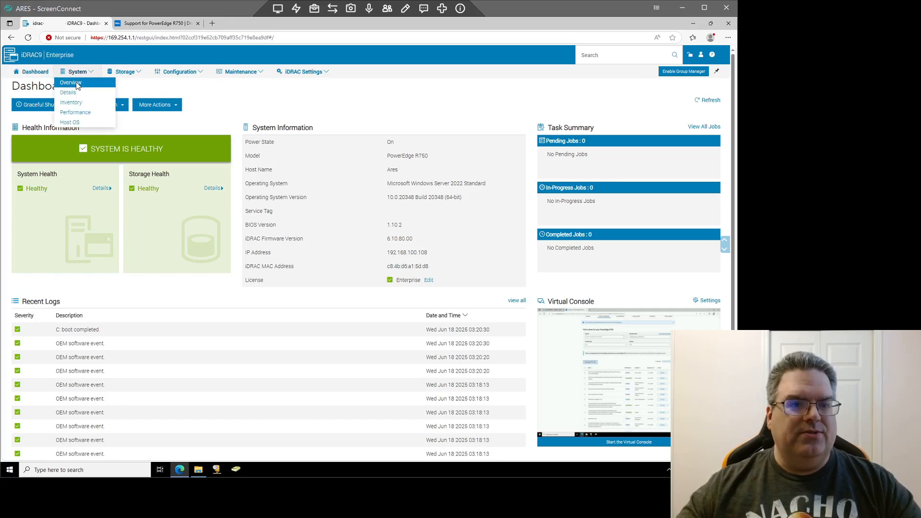
{"action": "left_click", "coordinate": [76, 84]}
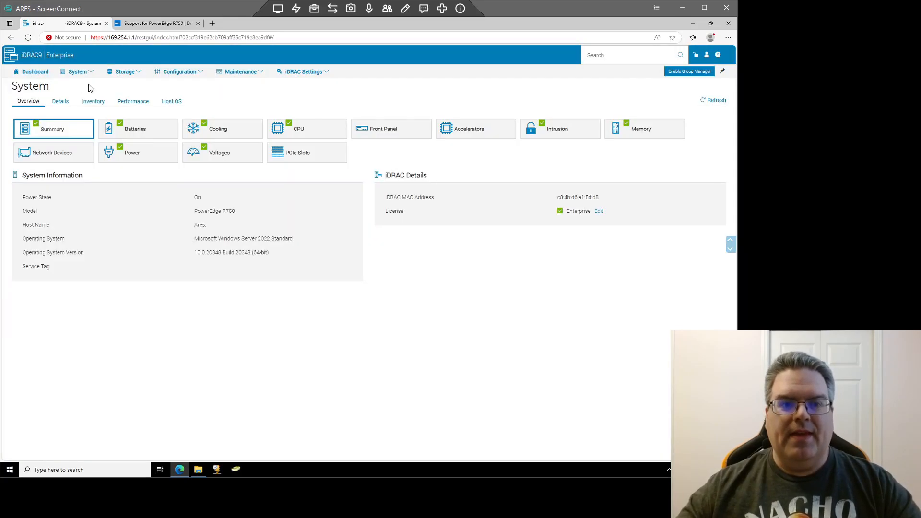
{"action": "left_click", "coordinate": [137, 153]}
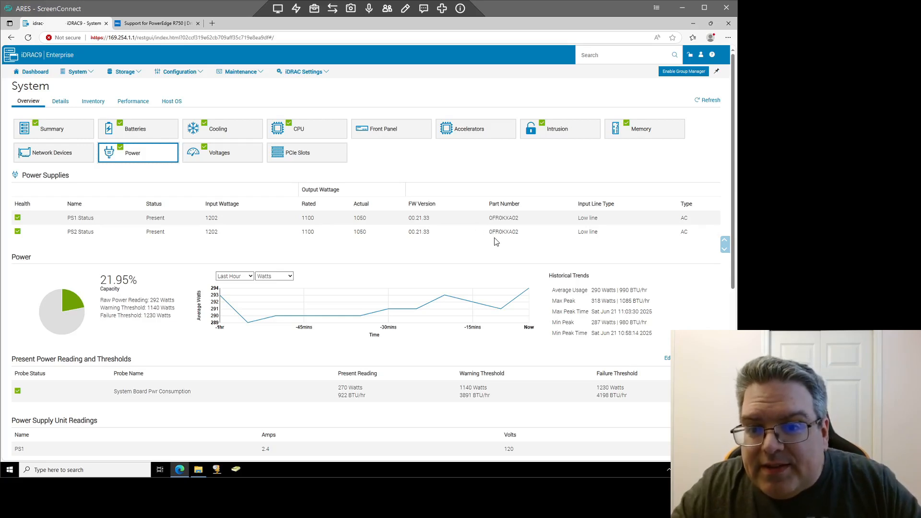
Switch to the Dell support page and filter the PowerEdge R750 downloads to the Power category
{"action": "left_click", "coordinate": [154, 24]}
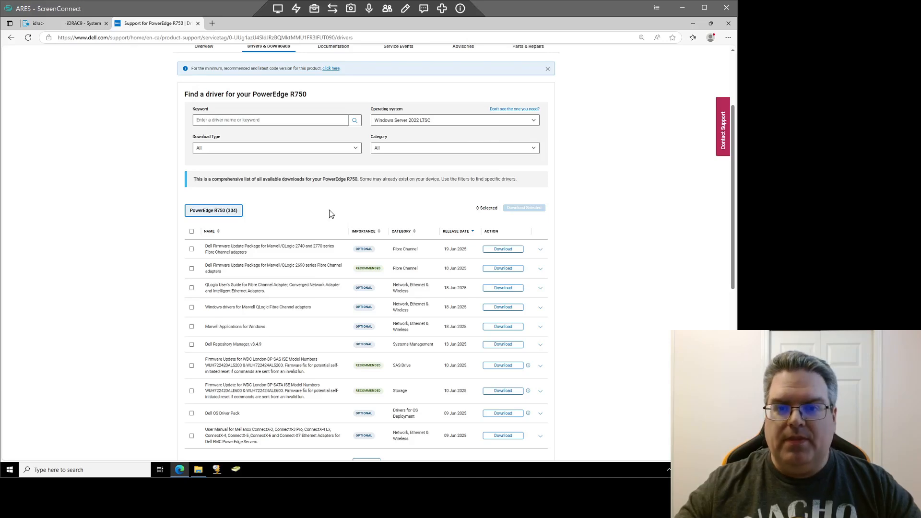
{"action": "left_click", "coordinate": [395, 151]}
{"action": "scroll", "coordinate": [397, 196], "scroll_direction": "down", "scroll_amount": 2}
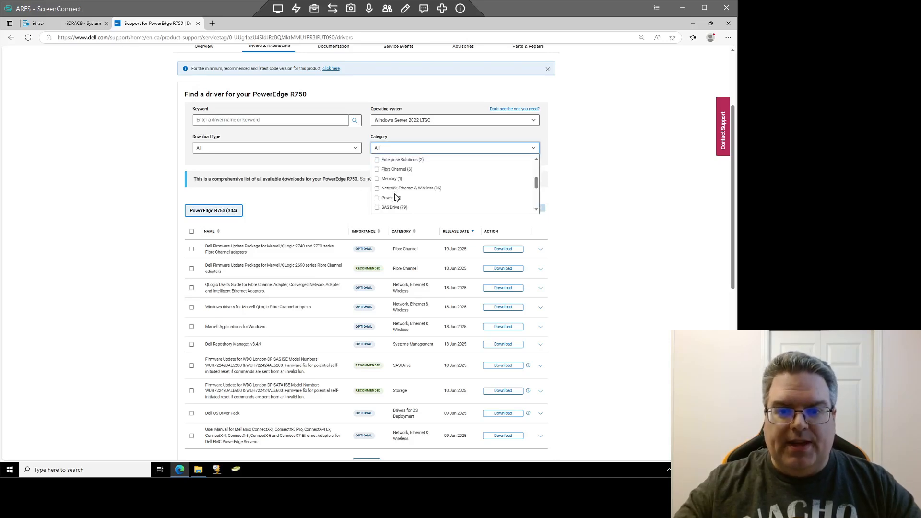
{"action": "left_click", "coordinate": [376, 198]}
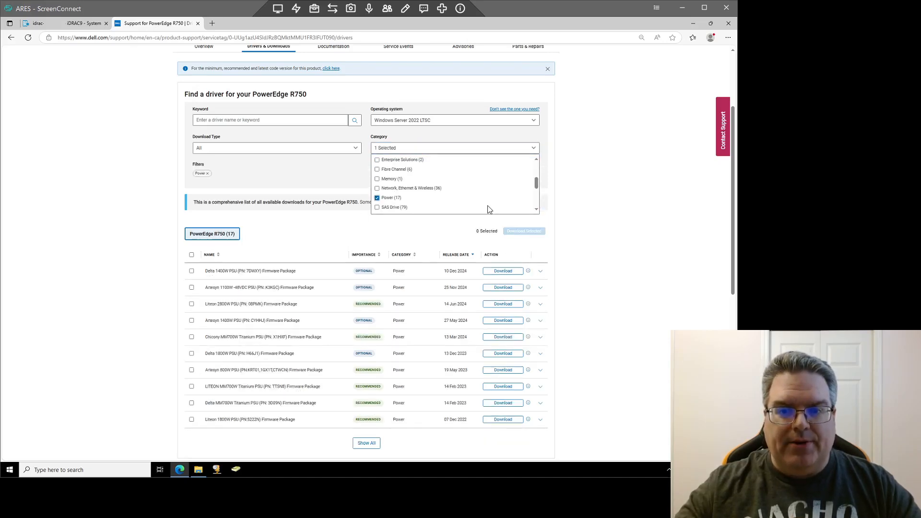
{"action": "scroll", "coordinate": [573, 227], "scroll_direction": "down", "scroll_amount": 2}
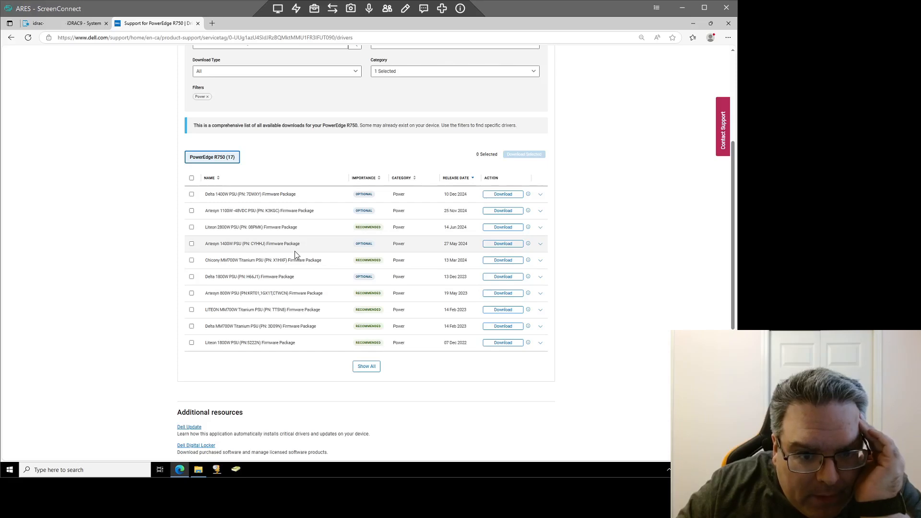
Show all power downloads and expand the details of the Liteon 1100W PSU (PN:0FR0KX) Firmware Package
{"action": "left_click", "coordinate": [366, 366]}
{"action": "scroll", "coordinate": [408, 315], "scroll_direction": "down", "scroll_amount": 1}
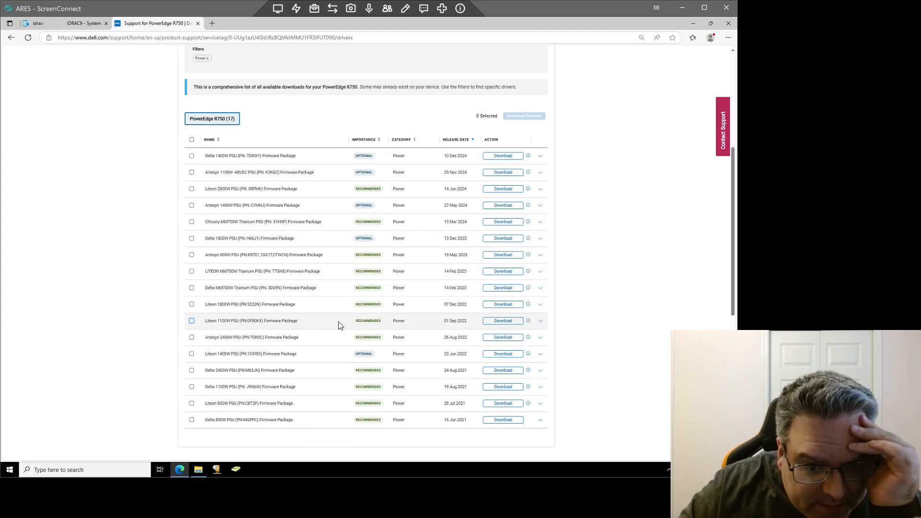
{"action": "left_click", "coordinate": [540, 320]}
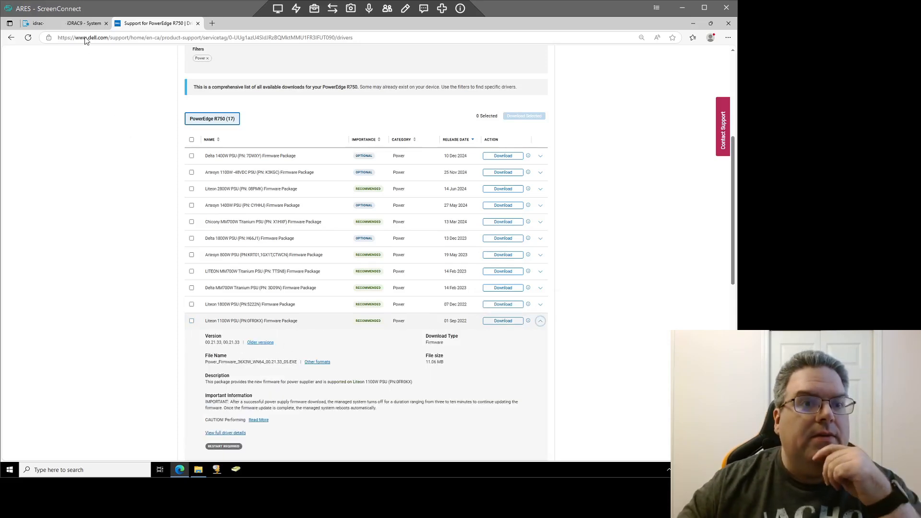
Switch back to iDRAC and open the physical disks list from the storage overview
{"action": "left_click", "coordinate": [82, 20]}
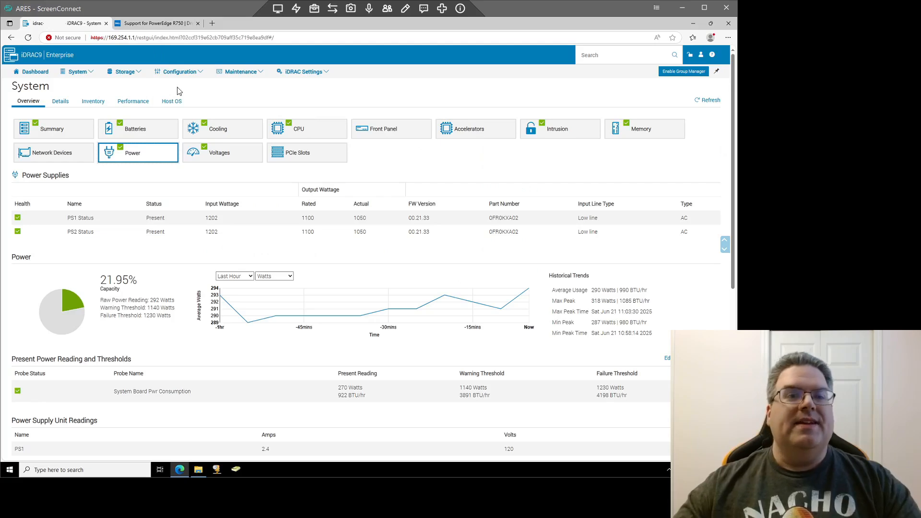
{"action": "left_click", "coordinate": [139, 72]}
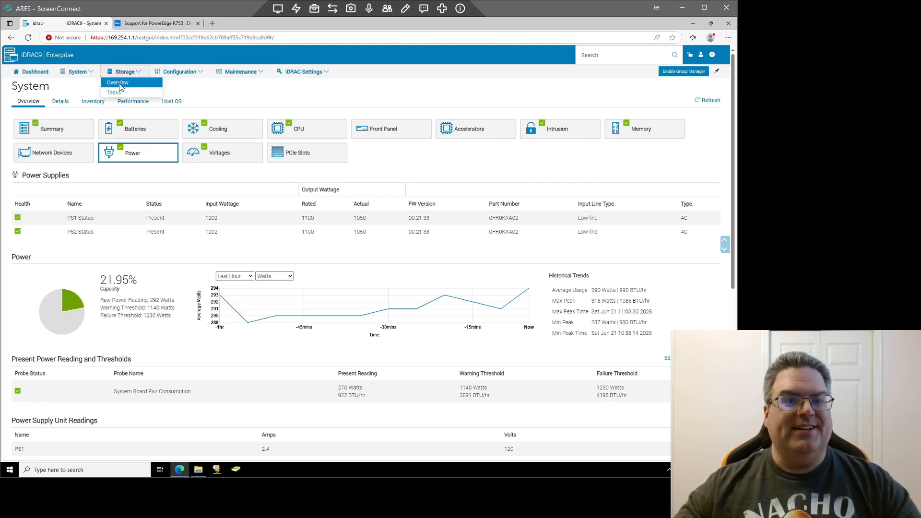
{"action": "left_click", "coordinate": [121, 82]}
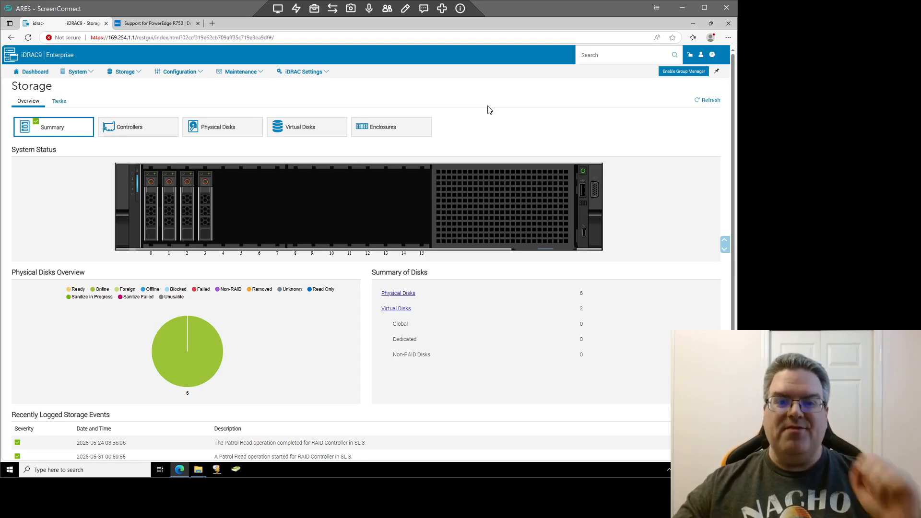
{"action": "left_click", "coordinate": [397, 293]}
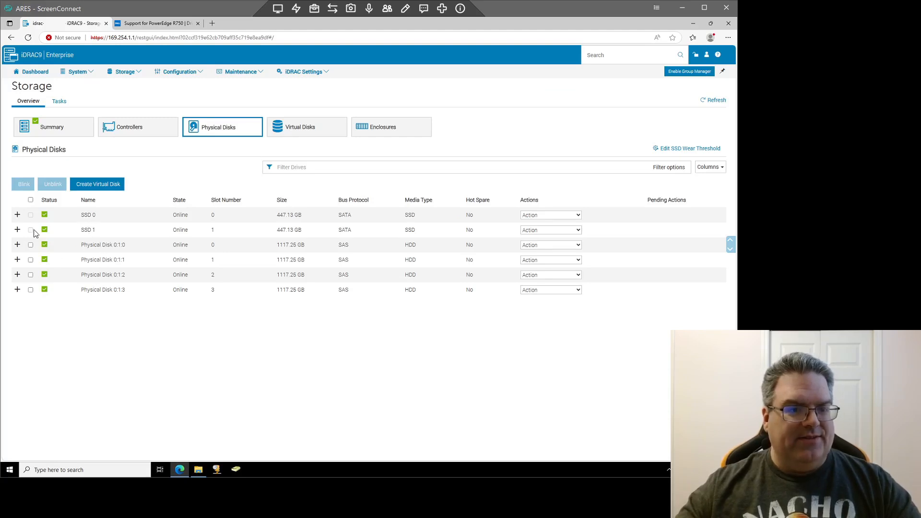
Expand the details of SSD 0 and copy its product ID, MTFDDAV480TDS
{"action": "left_click", "coordinate": [18, 215]}
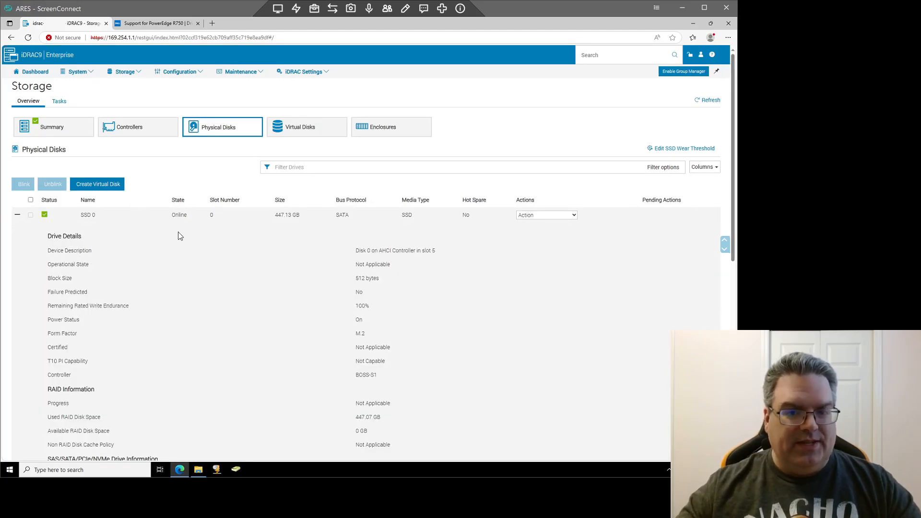
{"action": "scroll", "coordinate": [221, 259], "scroll_direction": "down", "scroll_amount": 3}
{"action": "scroll", "coordinate": [294, 288], "scroll_direction": "down", "scroll_amount": 2}
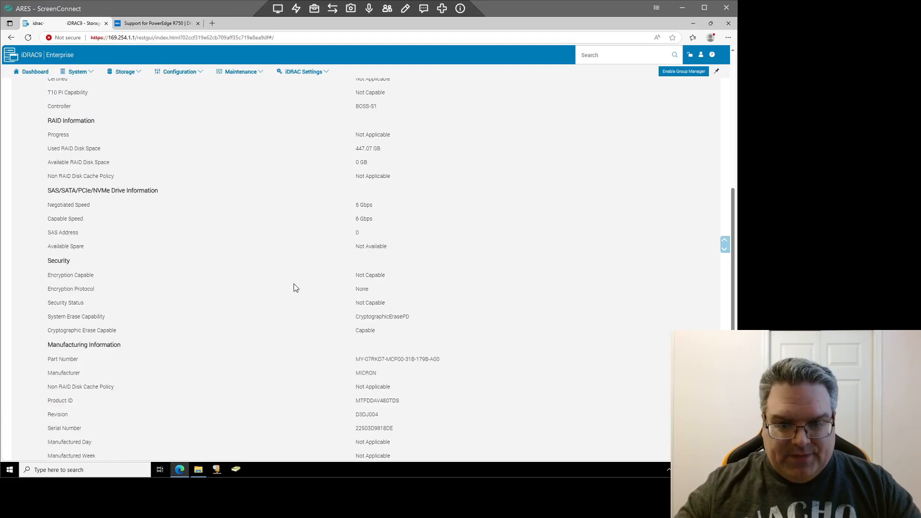
{"action": "scroll", "coordinate": [326, 330], "scroll_direction": "down", "scroll_amount": 2}
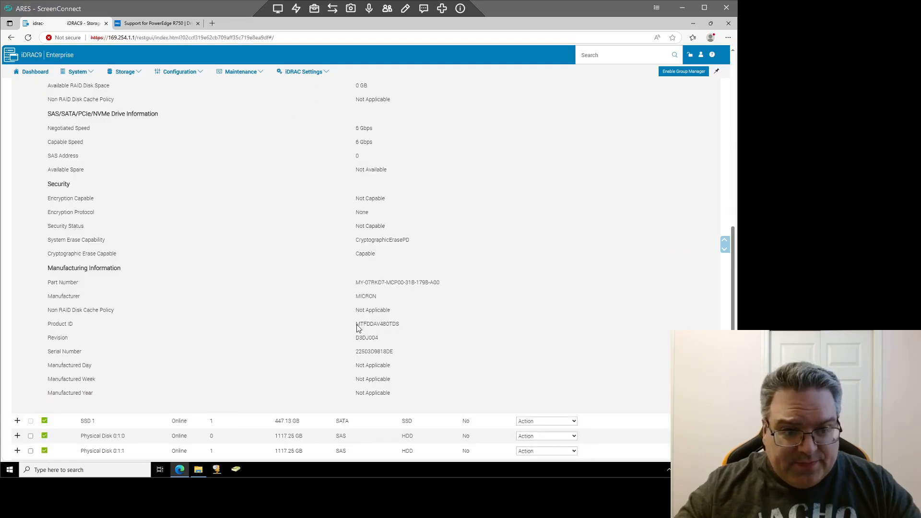
{"action": "left_click_drag", "start_coordinate": [355, 324], "coordinate": [403, 324]}
{"action": "key", "text": "ctrl+c"}
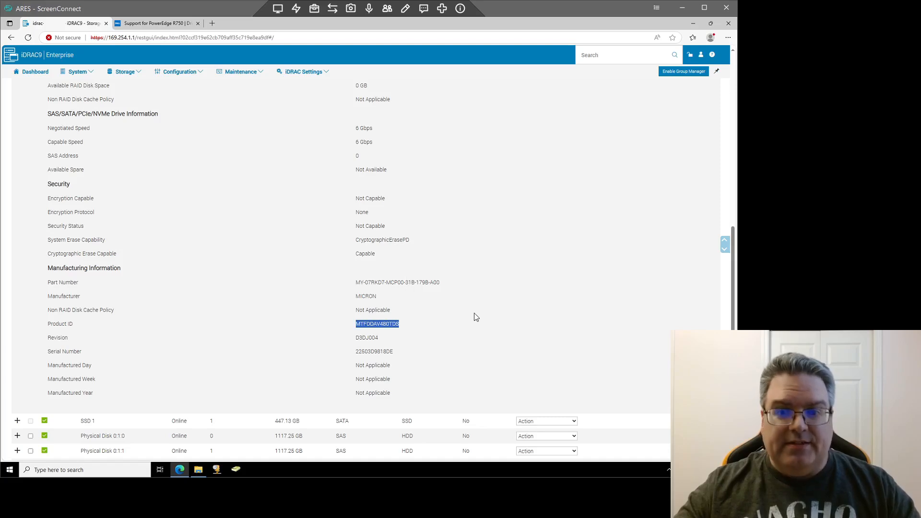
Return to the Dell downloads page and replace the Power category filter with SAS Drive, Storage and Solid State Storage
{"action": "left_click", "coordinate": [153, 23]}
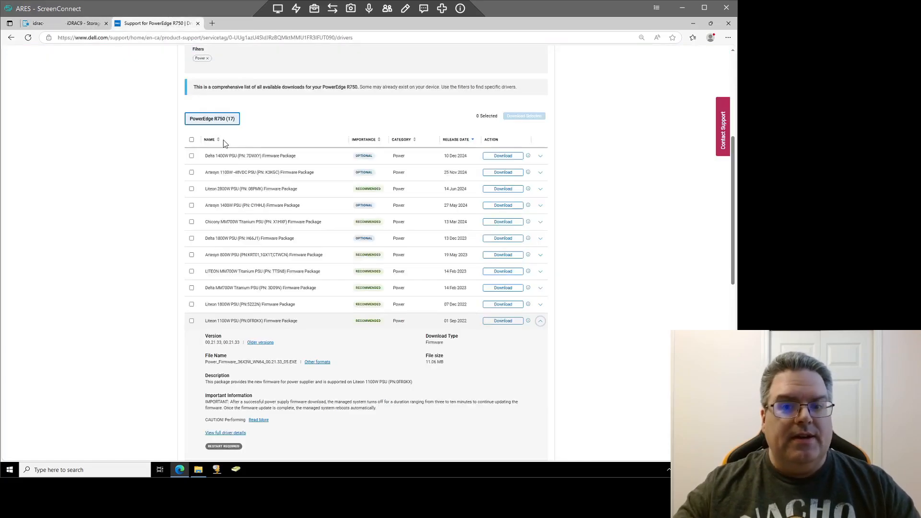
{"action": "scroll", "coordinate": [453, 191], "scroll_direction": "up", "scroll_amount": 3}
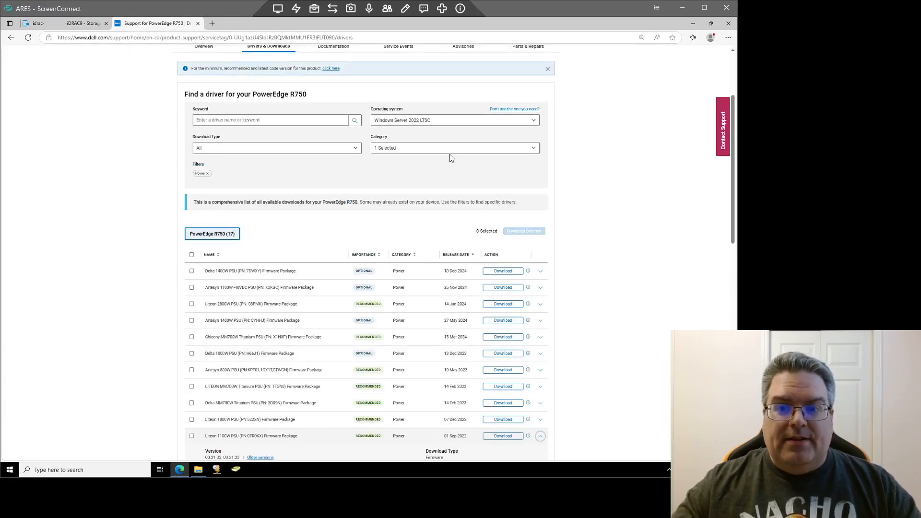
{"action": "left_click", "coordinate": [446, 148]}
{"action": "left_click", "coordinate": [376, 197]}
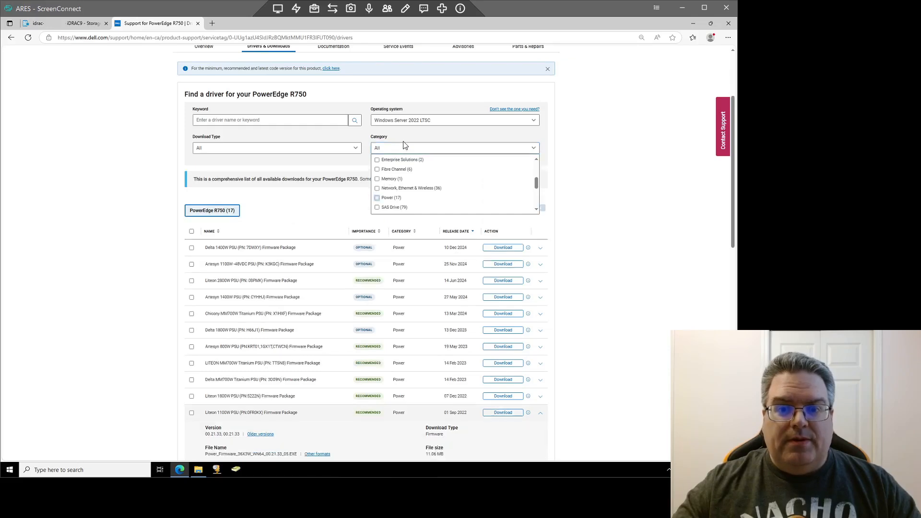
{"action": "left_click", "coordinate": [402, 149]}
{"action": "left_click", "coordinate": [402, 150]}
{"action": "scroll", "coordinate": [408, 189], "scroll_direction": "down", "scroll_amount": 3}
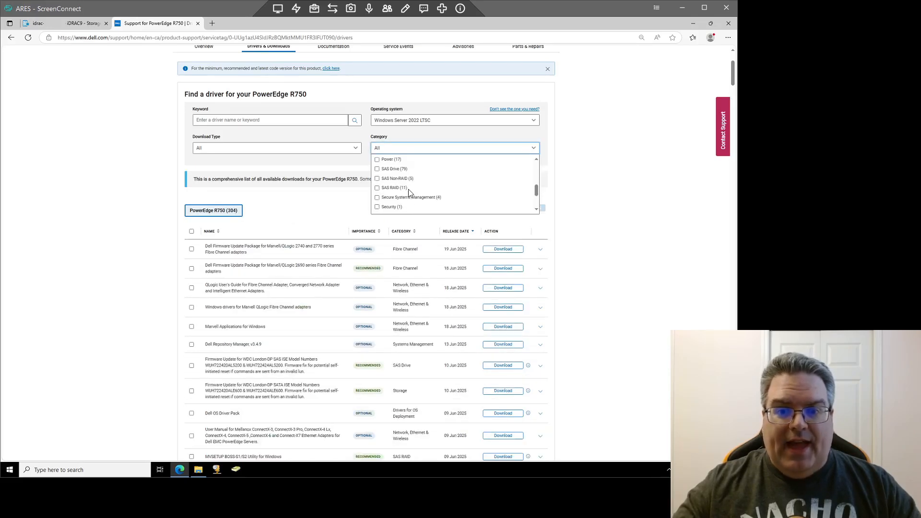
{"action": "left_click", "coordinate": [376, 169]}
{"action": "scroll", "coordinate": [399, 199], "scroll_direction": "down", "scroll_amount": 1}
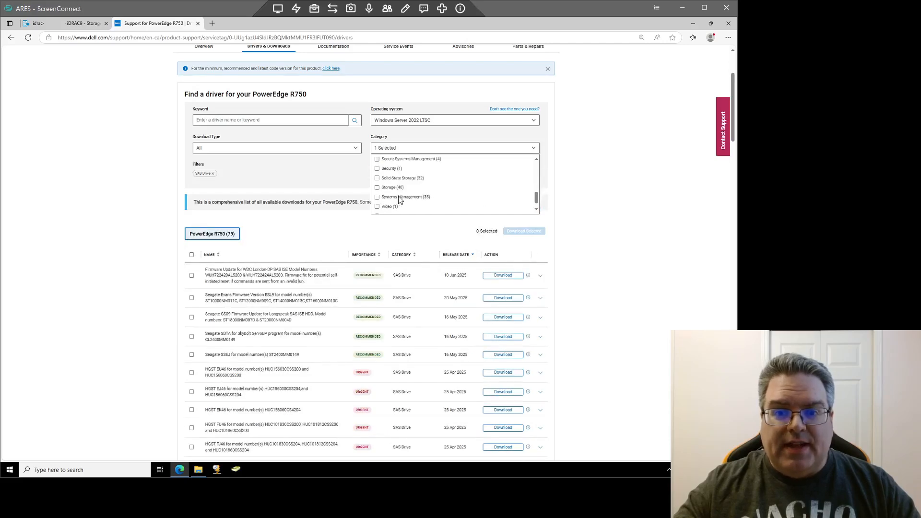
{"action": "left_click", "coordinate": [377, 188]}
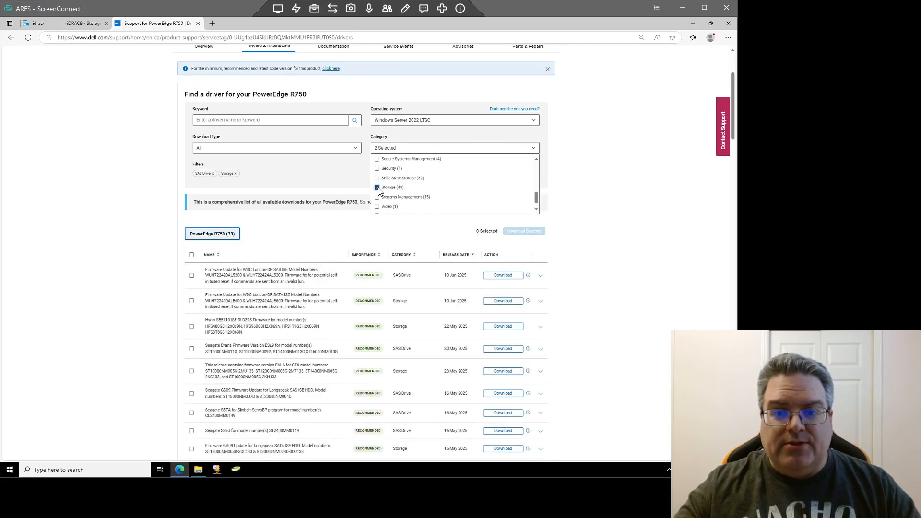
{"action": "left_click", "coordinate": [377, 178]}
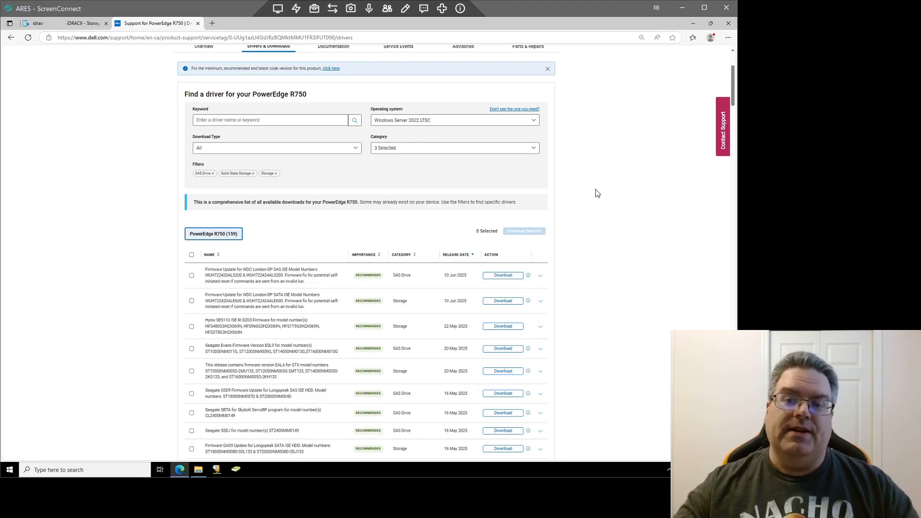
Find MTFDDAV480TDS in the filtered downloads and expand the details of the matching Micron J008 firmware entry
{"action": "scroll", "coordinate": [596, 192], "scroll_direction": "down", "scroll_amount": 3}
{"action": "scroll", "coordinate": [597, 193], "scroll_direction": "down", "scroll_amount": 3}
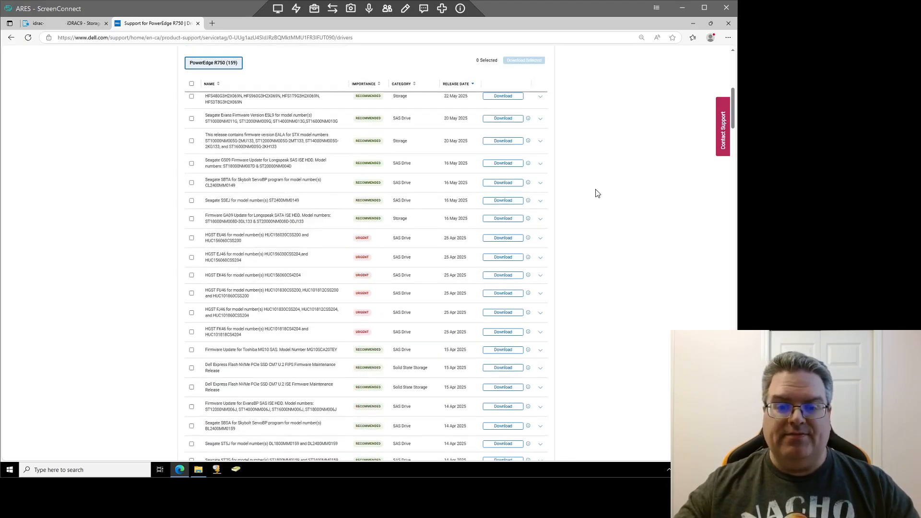
{"action": "scroll", "coordinate": [597, 193], "scroll_direction": "down", "scroll_amount": 3}
{"action": "scroll", "coordinate": [597, 193], "scroll_direction": "up", "scroll_amount": 4}
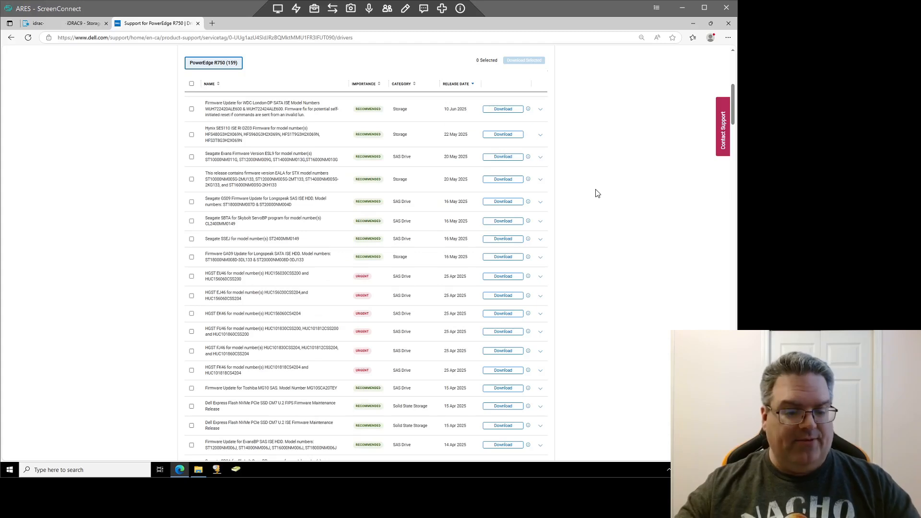
{"action": "key", "text": "ctrl+f"}
{"action": "key", "text": "ctrl+v"}
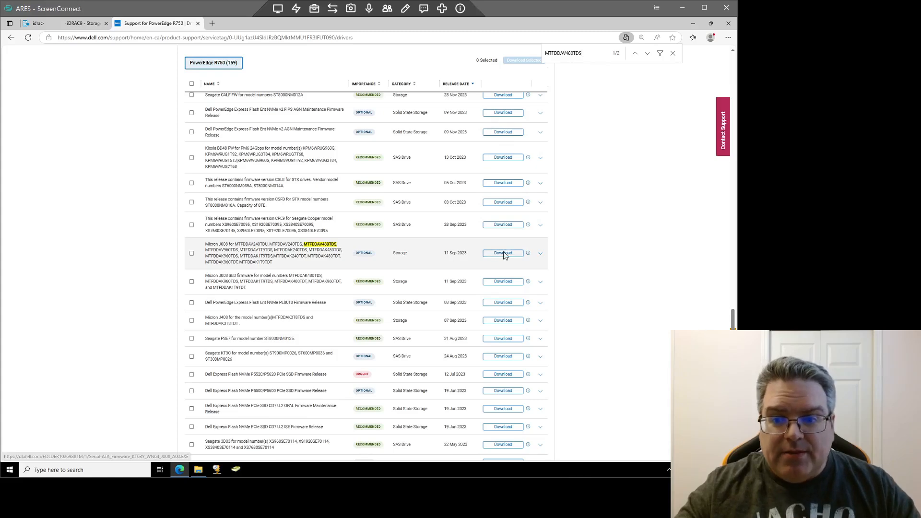
{"action": "left_click", "coordinate": [541, 253]}
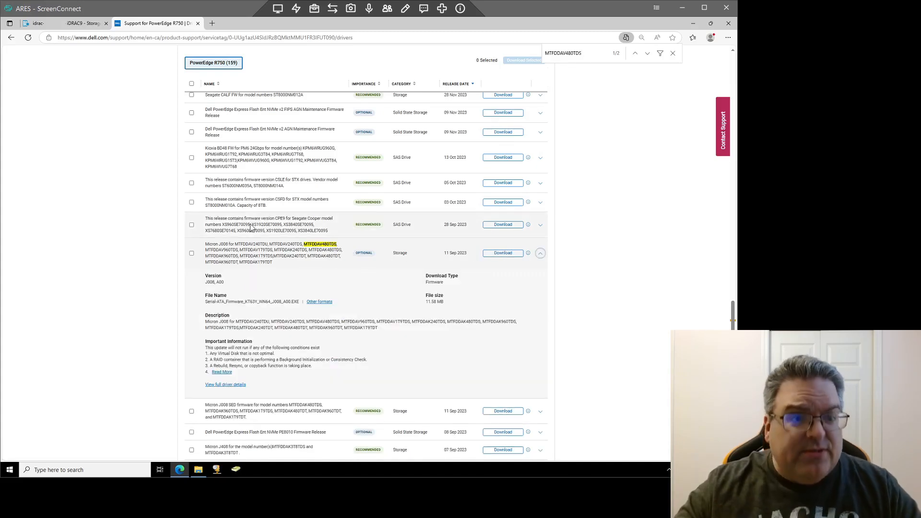
Switch back to iDRAC and check the firmware revision and controller in the SSD 0 details
{"action": "left_click", "coordinate": [58, 27]}
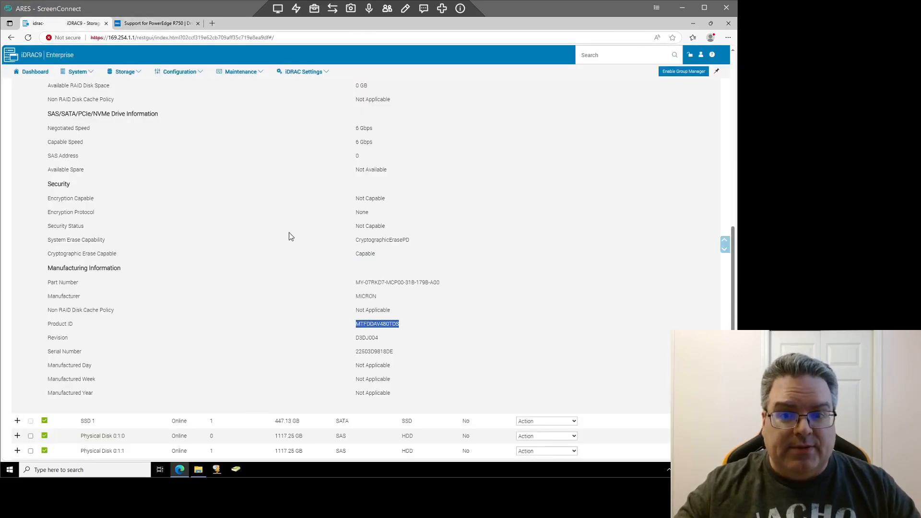
{"action": "scroll", "coordinate": [342, 266], "scroll_direction": "up", "scroll_amount": 1}
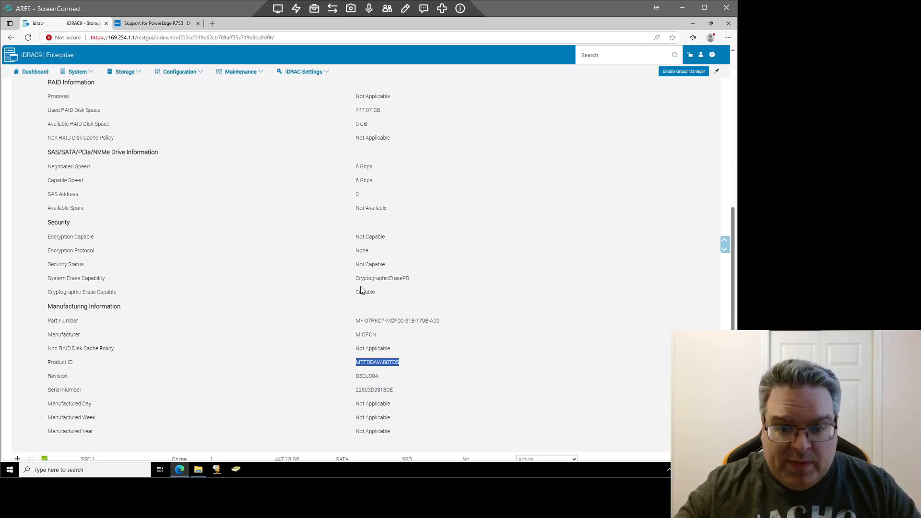
{"action": "left_click", "coordinate": [370, 382]}
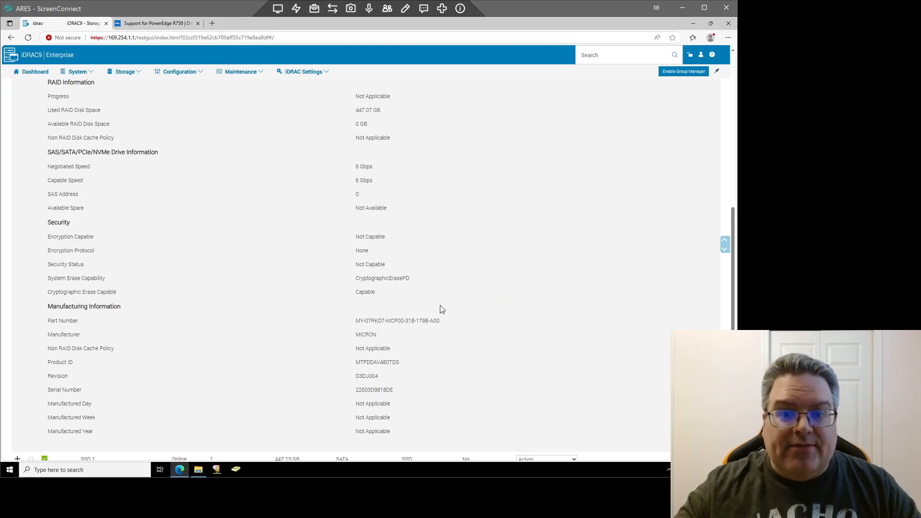
{"action": "scroll", "coordinate": [390, 266], "scroll_direction": "up", "scroll_amount": 2}
{"action": "scroll", "coordinate": [332, 259], "scroll_direction": "up", "scroll_amount": 3}
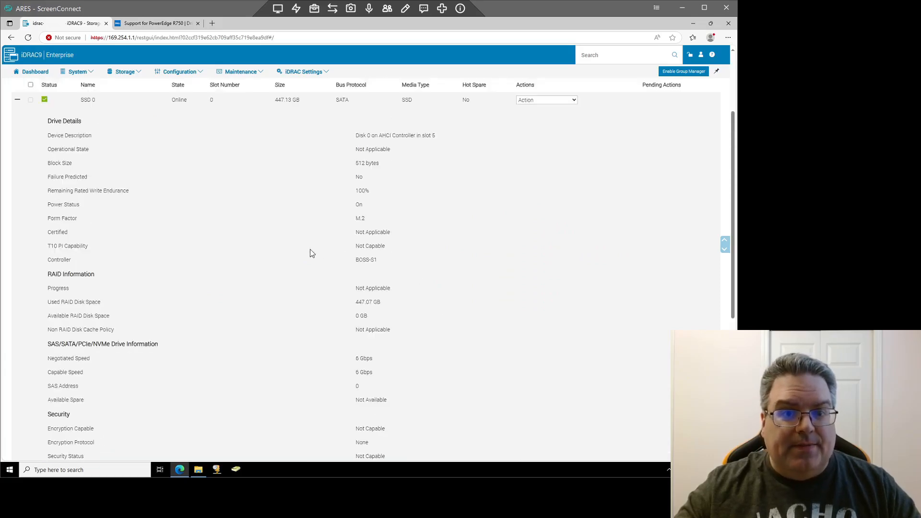
Return to the Dell downloads page and open the full driver details of the Micron J008 firmware in a new tab
{"action": "left_click", "coordinate": [171, 24]}
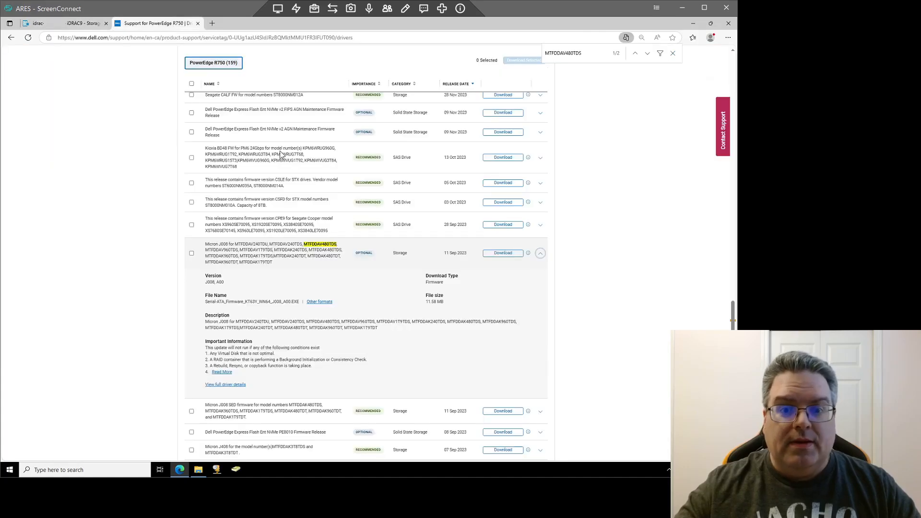
{"action": "right_click", "coordinate": [240, 385]}
{"action": "left_click", "coordinate": [272, 283]}
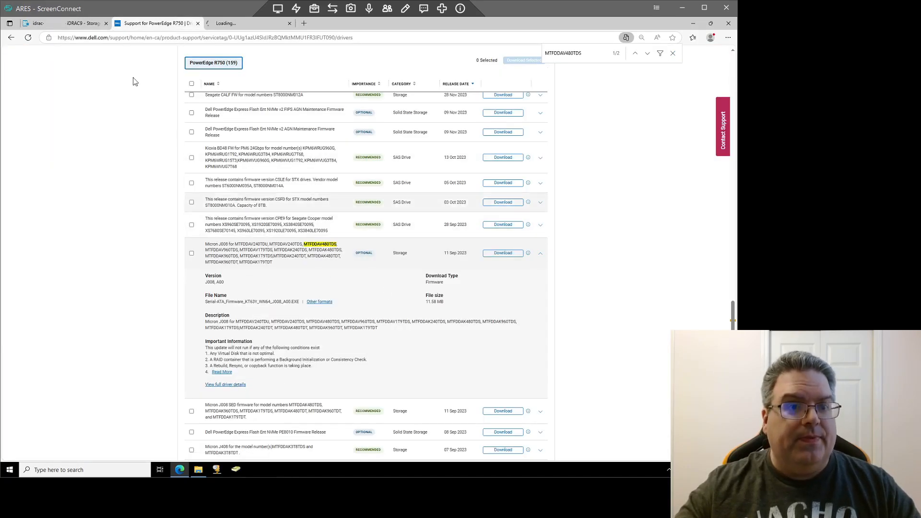
In iDRAC, collapse the SSD 0 details, expand Physical Disk 0:1:0 and copy its product ID, ST1200MM0099
{"action": "left_click", "coordinate": [63, 23]}
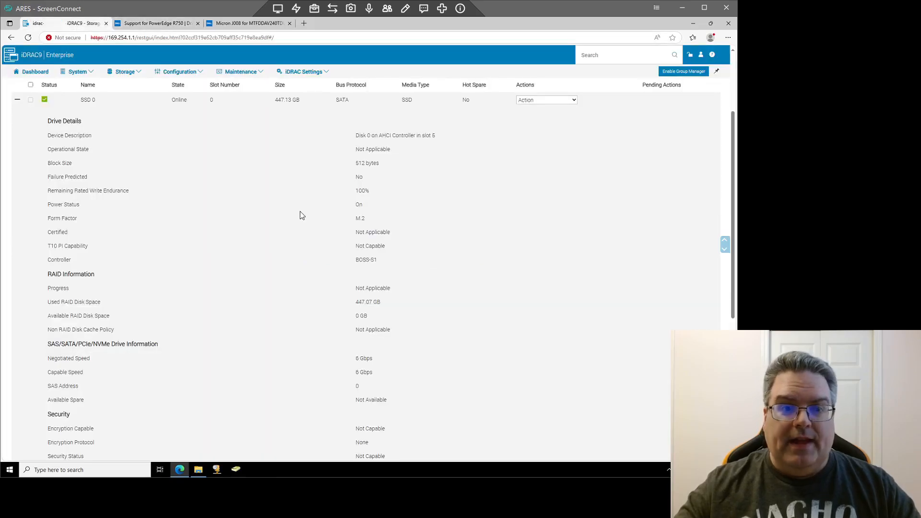
{"action": "scroll", "coordinate": [297, 215], "scroll_direction": "up", "scroll_amount": 2}
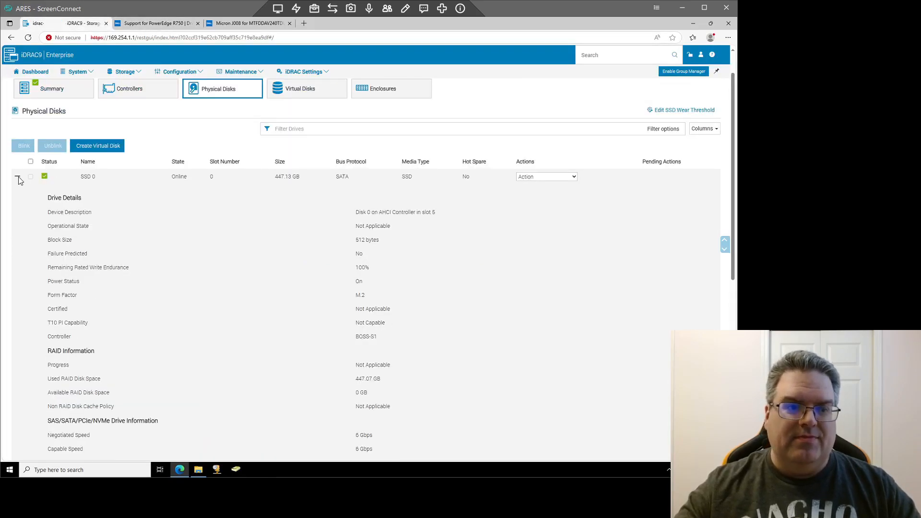
{"action": "left_click", "coordinate": [18, 178]}
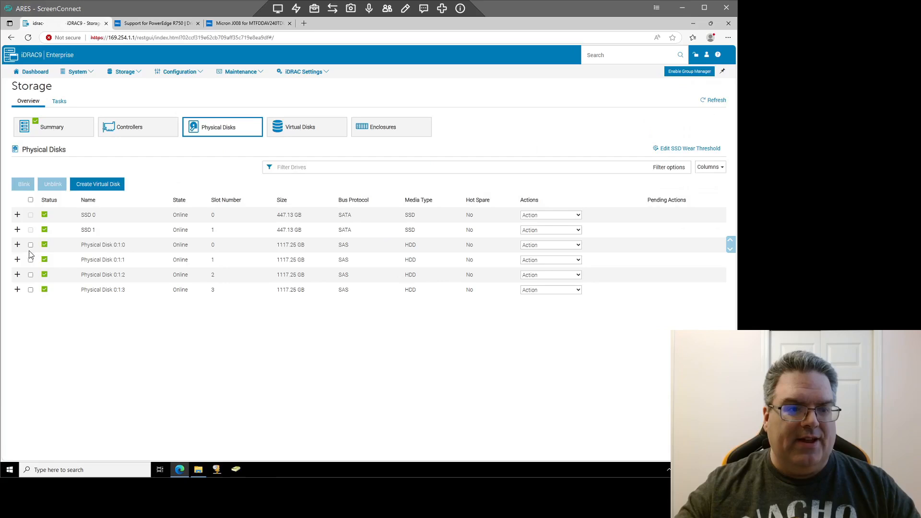
{"action": "left_click", "coordinate": [149, 247]}
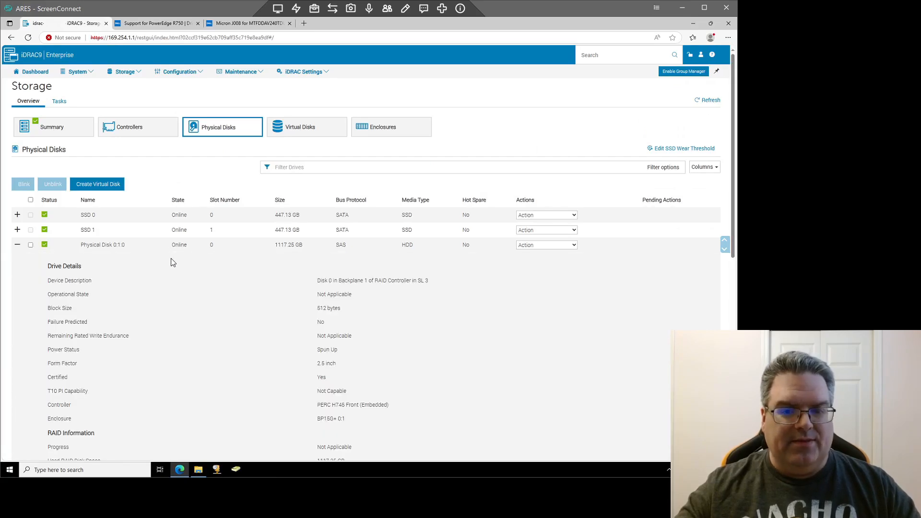
{"action": "scroll", "coordinate": [171, 262], "scroll_direction": "down", "scroll_amount": 2}
{"action": "scroll", "coordinate": [200, 281], "scroll_direction": "down", "scroll_amount": 2}
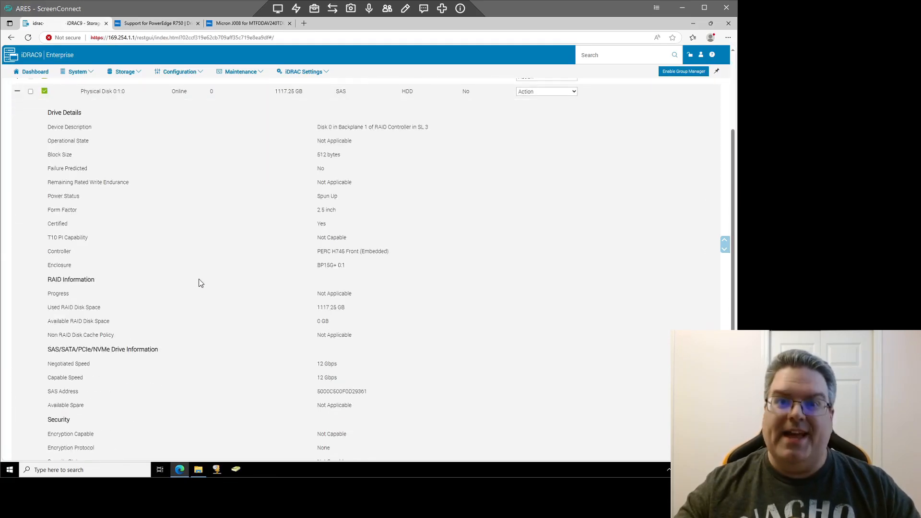
{"action": "scroll", "coordinate": [241, 288], "scroll_direction": "down", "scroll_amount": 2}
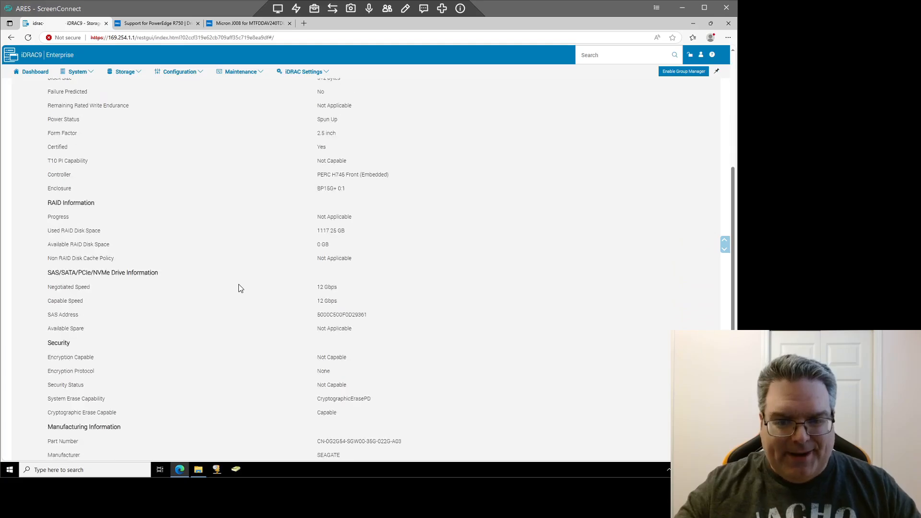
{"action": "scroll", "coordinate": [290, 325], "scroll_direction": "down", "scroll_amount": 2}
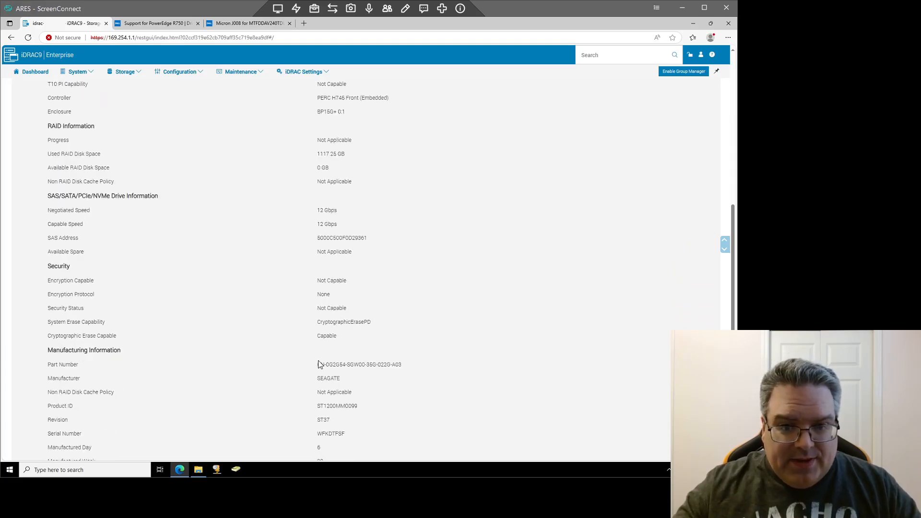
{"action": "double_click", "coordinate": [341, 407]}
{"action": "key", "text": "ctrl+c"}
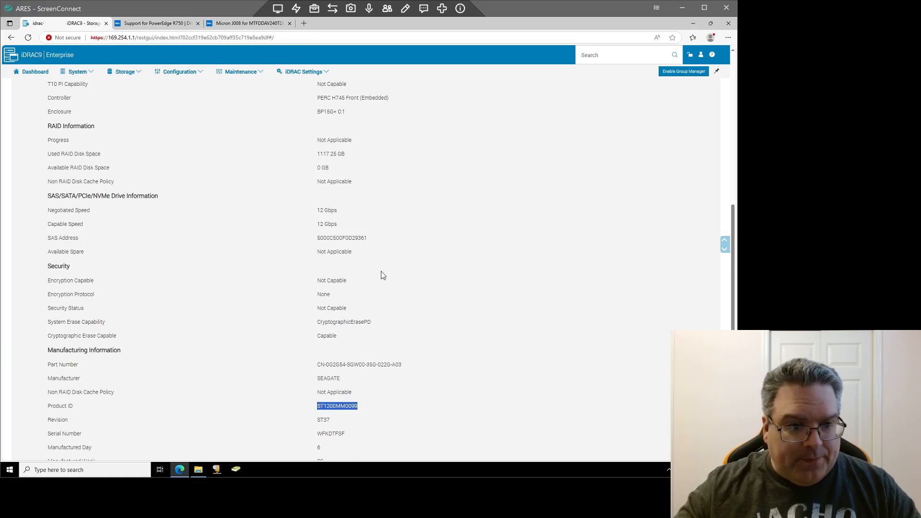
Find ST1200MM0099 in the Dell downloads list and check the firmware revision of Physical Disk 0:1:0 in iDRAC
{"action": "left_click", "coordinate": [143, 23]}
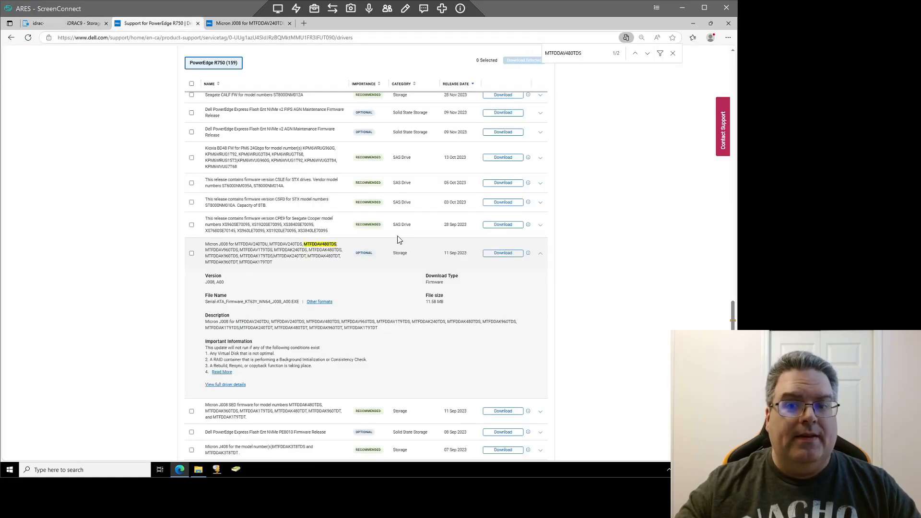
{"action": "left_click_drag", "start_coordinate": [588, 58], "coordinate": [546, 58]}
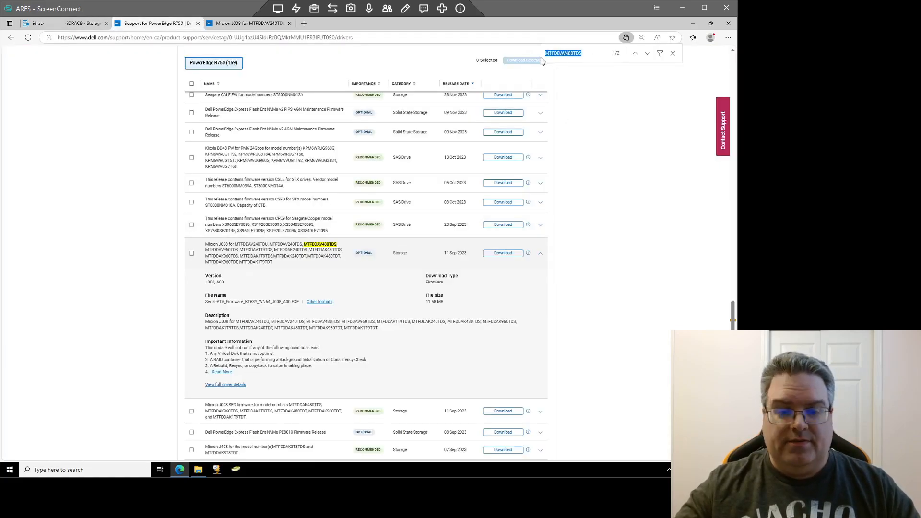
{"action": "key", "text": "ctrl+v"}
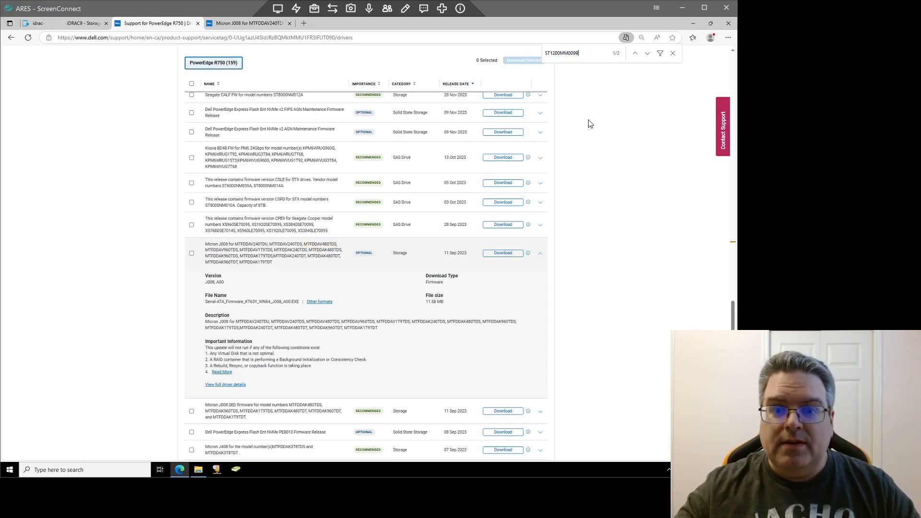
{"action": "left_click", "coordinate": [647, 54]}
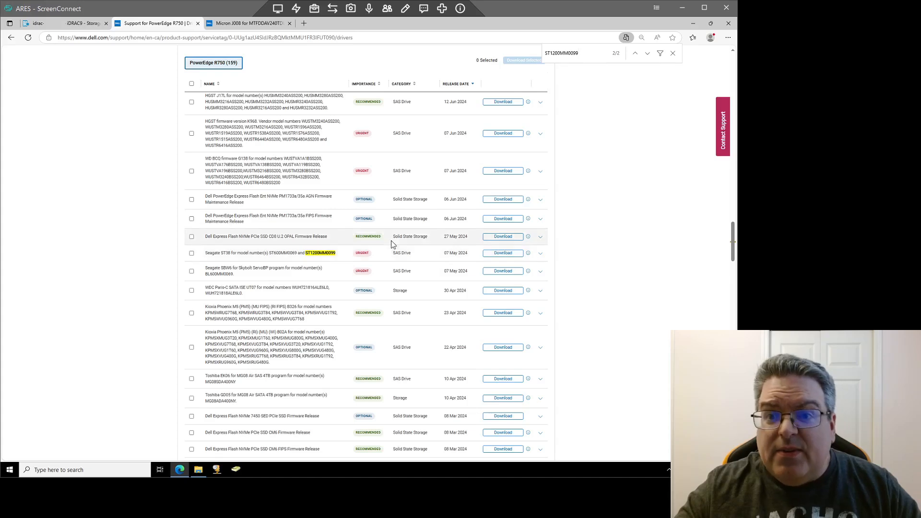
{"action": "left_click", "coordinate": [82, 24]}
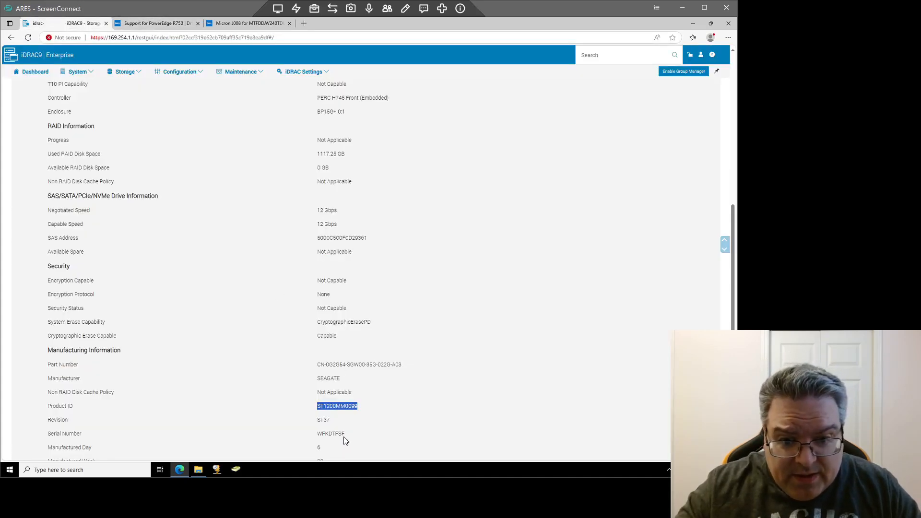
{"action": "left_click", "coordinate": [361, 428]}
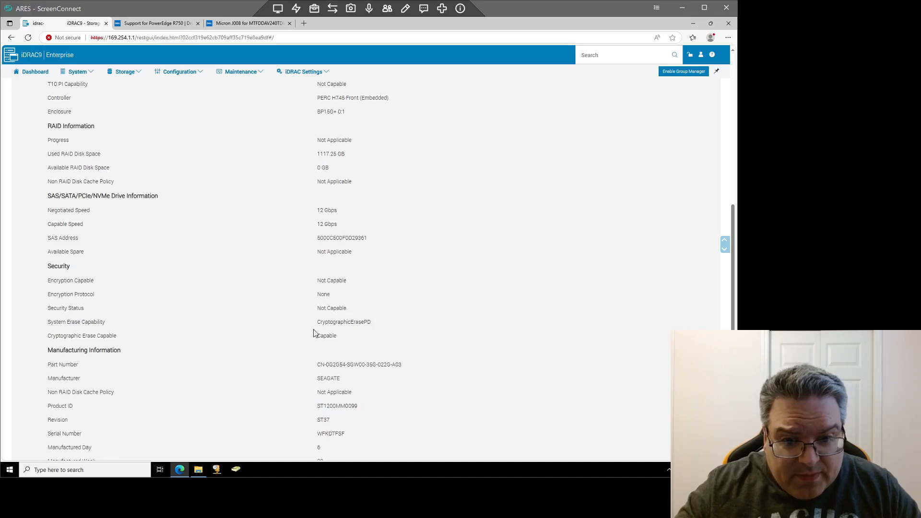
Expand the Seagate ST38 firmware entry in the Dell downloads and open its full driver details in a new tab
{"action": "left_click", "coordinate": [162, 21]}
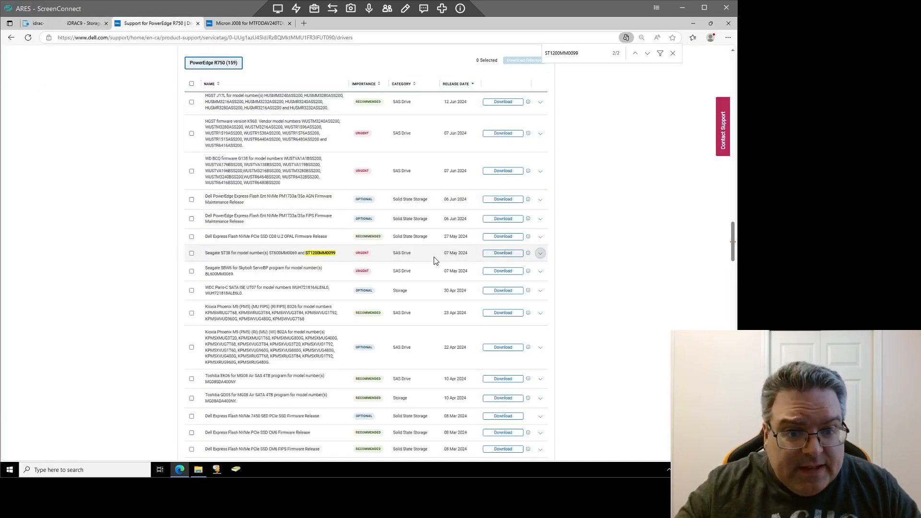
{"action": "left_click", "coordinate": [541, 253]}
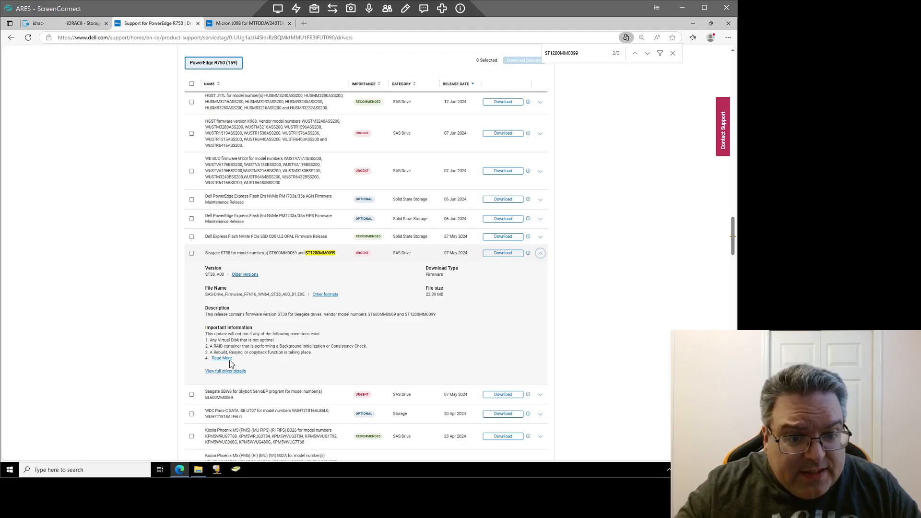
{"action": "right_click", "coordinate": [228, 375]}
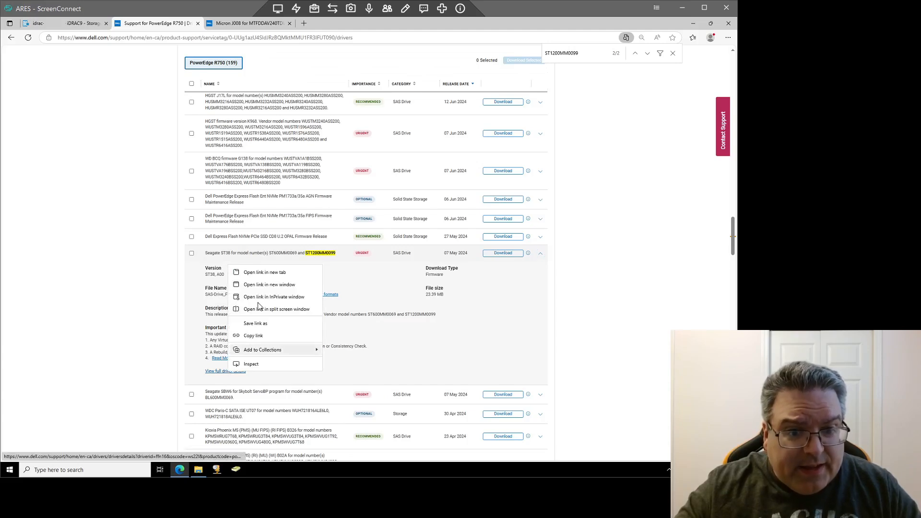
{"action": "left_click", "coordinate": [264, 277]}
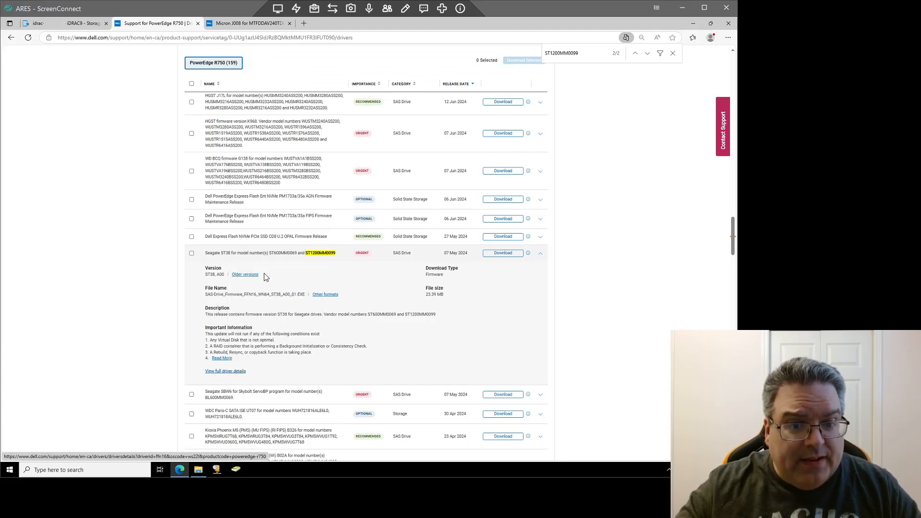
Return to iDRAC, expand the system's Firmware Inventory and review the firmware versions of all listed components
{"action": "left_click", "coordinate": [79, 24]}
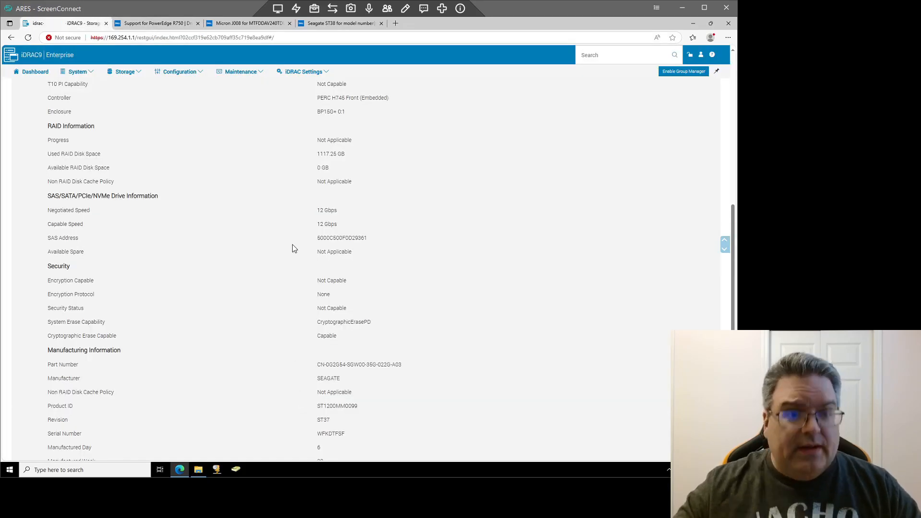
{"action": "scroll", "coordinate": [278, 249], "scroll_direction": "up", "scroll_amount": 6}
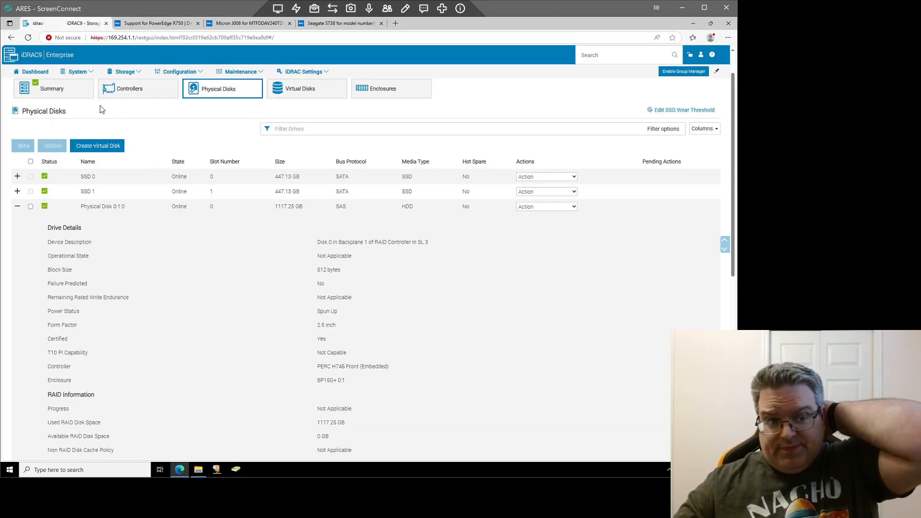
{"action": "left_click", "coordinate": [92, 74]}
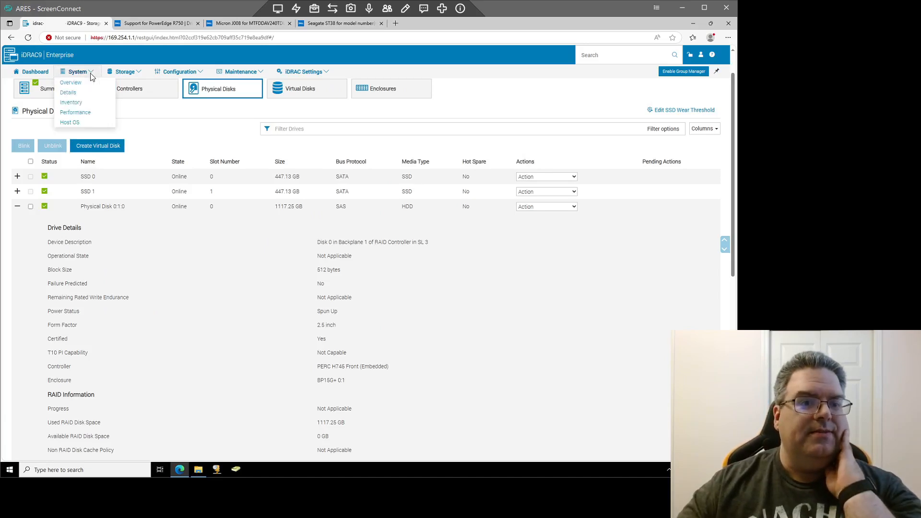
{"action": "left_click", "coordinate": [76, 100]}
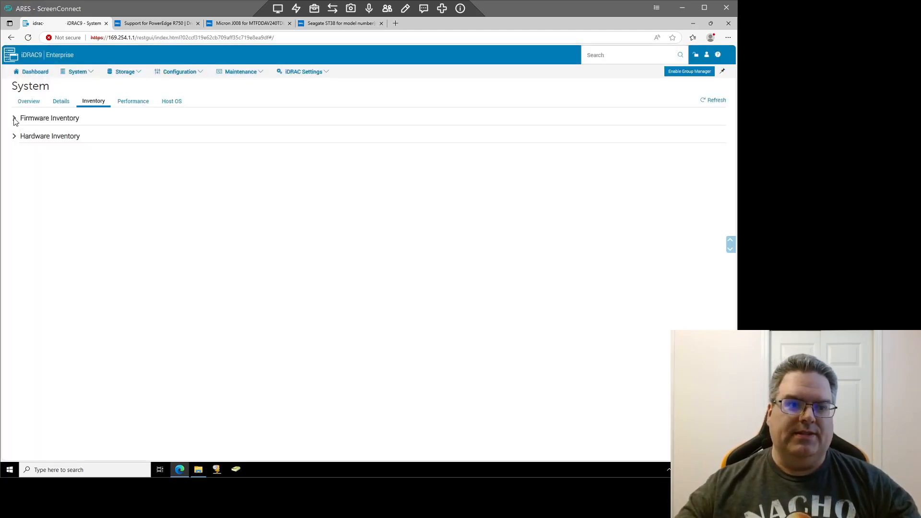
{"action": "left_click", "coordinate": [14, 120]}
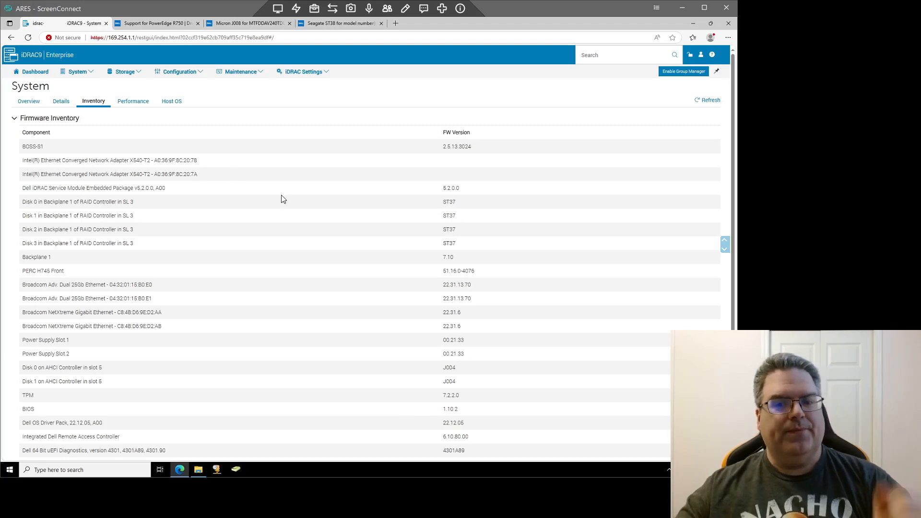
{"action": "scroll", "coordinate": [283, 195], "scroll_direction": "down", "scroll_amount": 1}
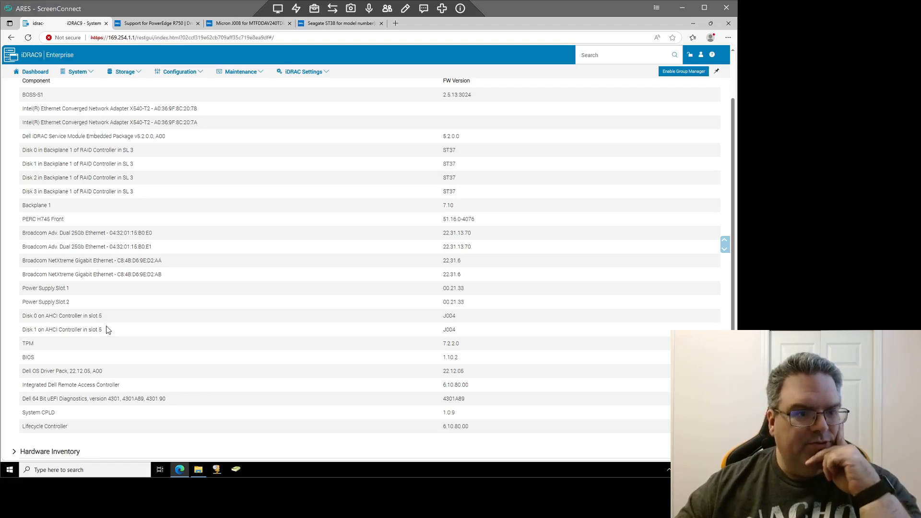
{"action": "scroll", "coordinate": [108, 331], "scroll_direction": "up", "scroll_amount": 1}
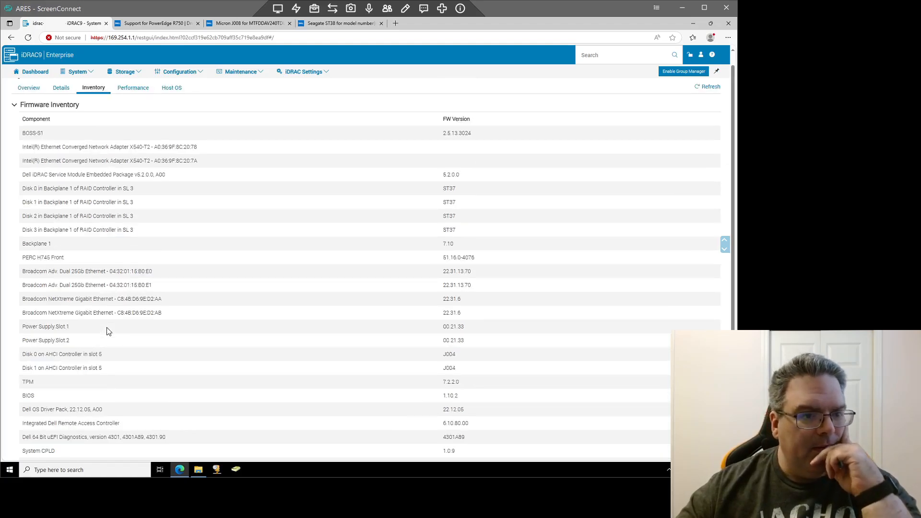
{"action": "scroll", "coordinate": [108, 331], "scroll_direction": "down", "scroll_amount": 1}
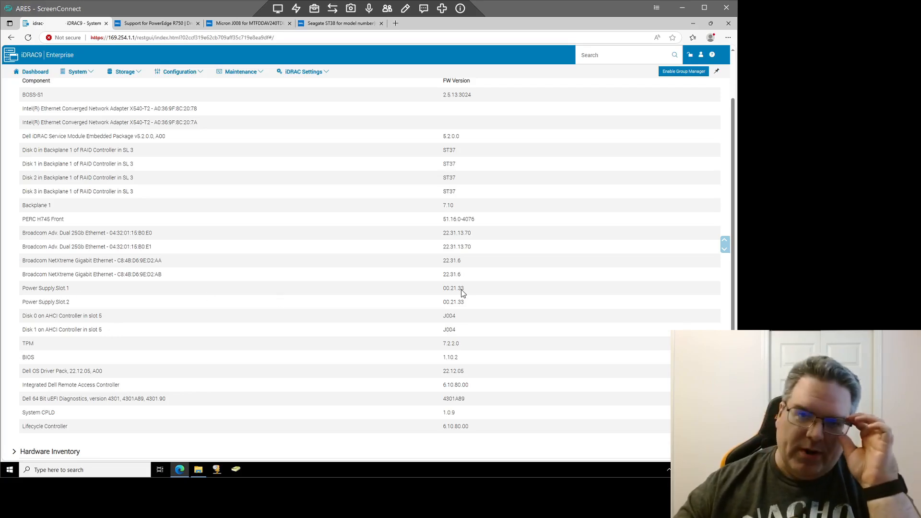
{"action": "scroll", "coordinate": [387, 284], "scroll_direction": "up", "scroll_amount": 1}
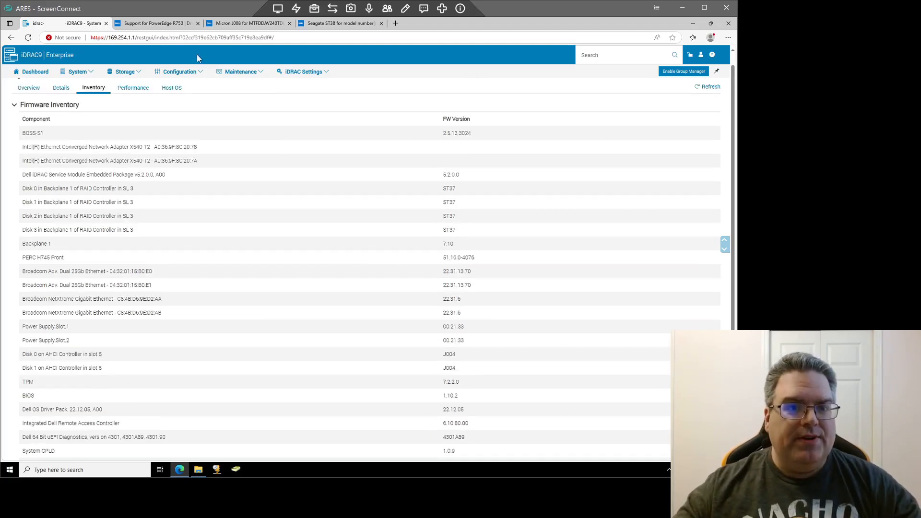
Return to the Dell downloads page for the PowerEdge R750, close the page search and reset the Category filter to All
{"action": "left_click", "coordinate": [159, 23]}
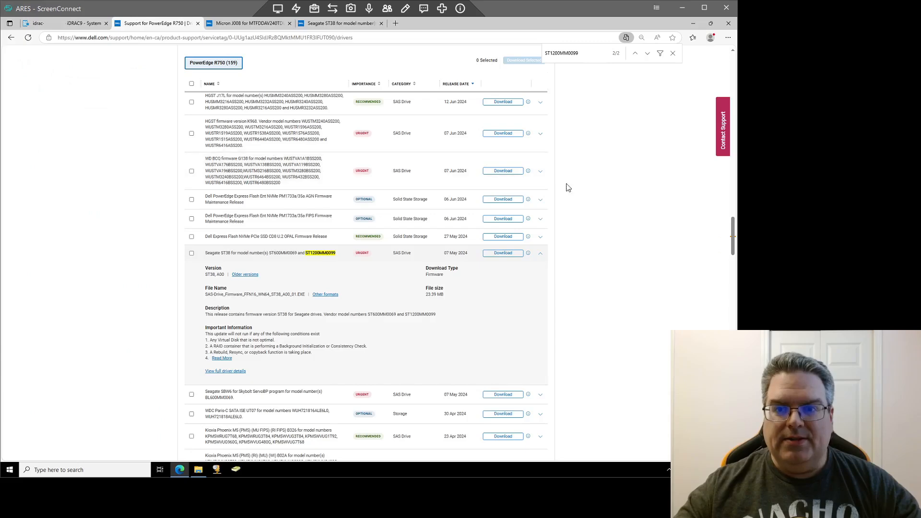
{"action": "scroll", "coordinate": [583, 204], "scroll_direction": "up", "scroll_amount": 3}
{"action": "left_click", "coordinate": [672, 53]}
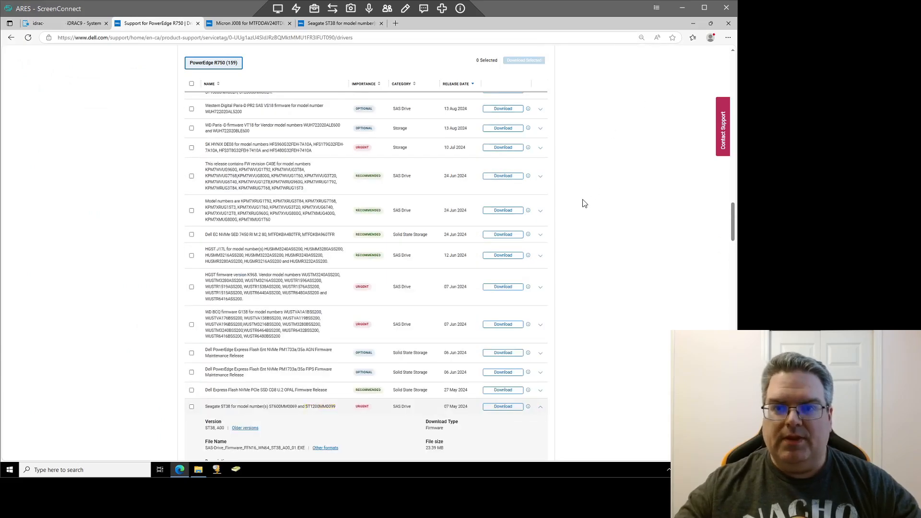
{"action": "scroll", "coordinate": [584, 203], "scroll_direction": "up", "scroll_amount": 5}
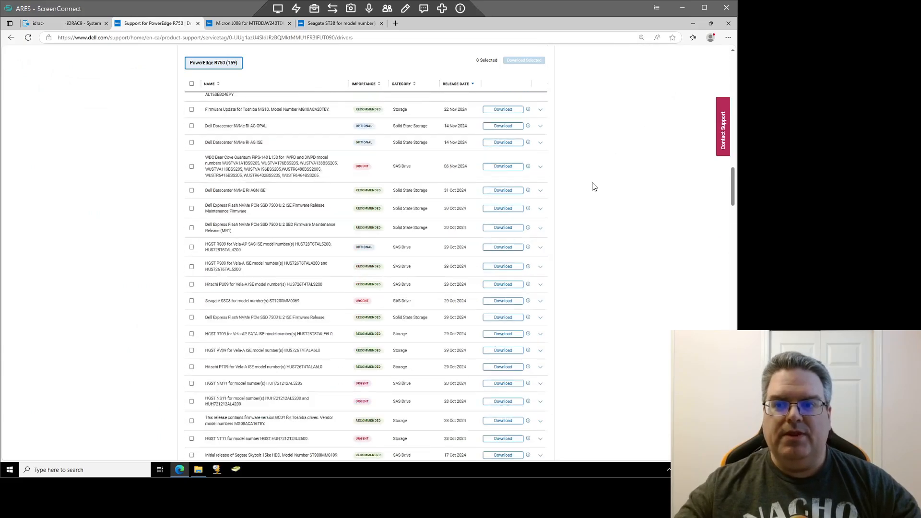
{"action": "scroll", "coordinate": [594, 187], "scroll_direction": "up", "scroll_amount": 15}
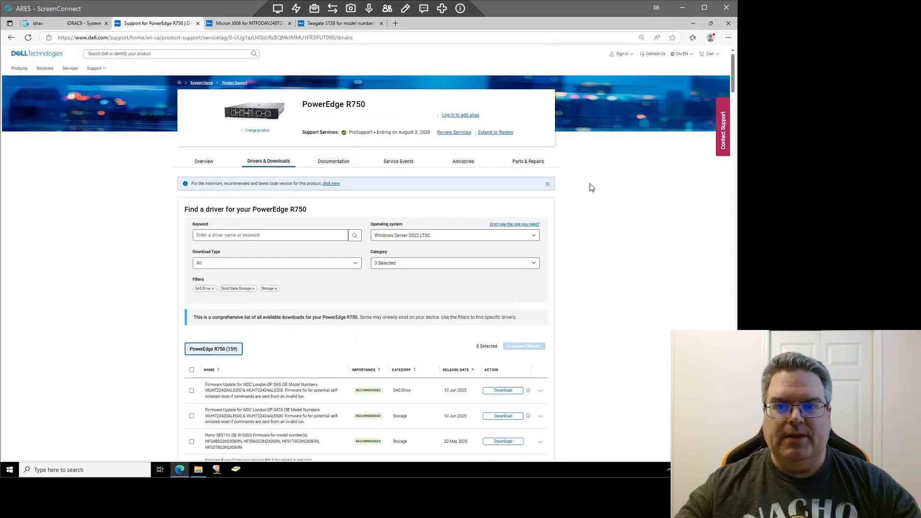
{"action": "left_click", "coordinate": [533, 263]}
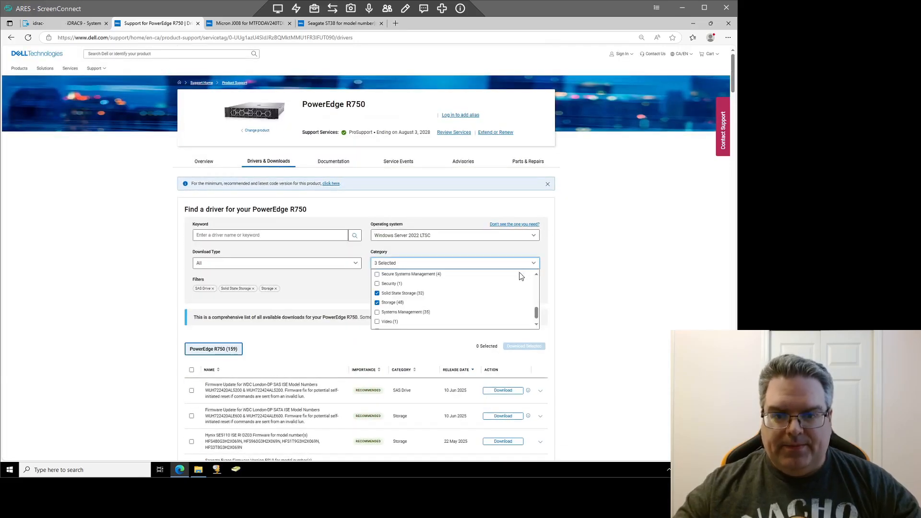
{"action": "scroll", "coordinate": [425, 307], "scroll_direction": "up", "scroll_amount": 4}
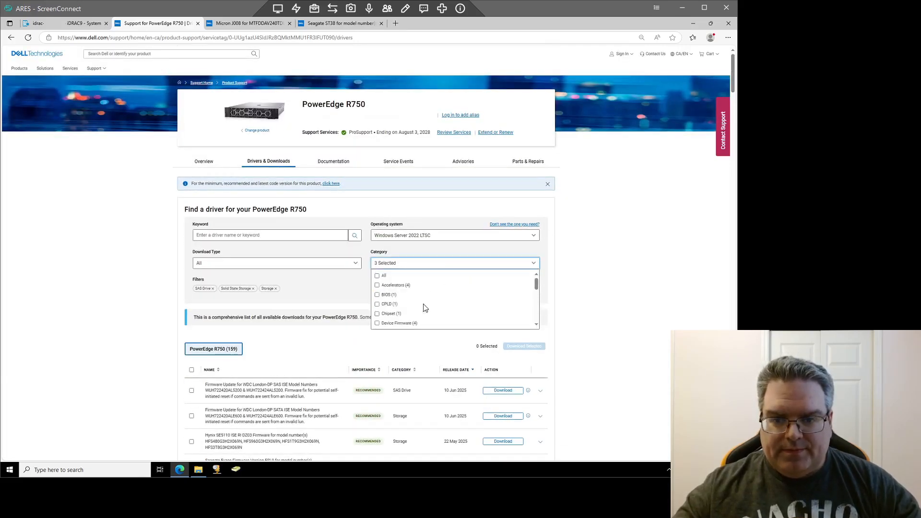
{"action": "left_click", "coordinate": [390, 266]}
{"action": "left_click", "coordinate": [377, 276]}
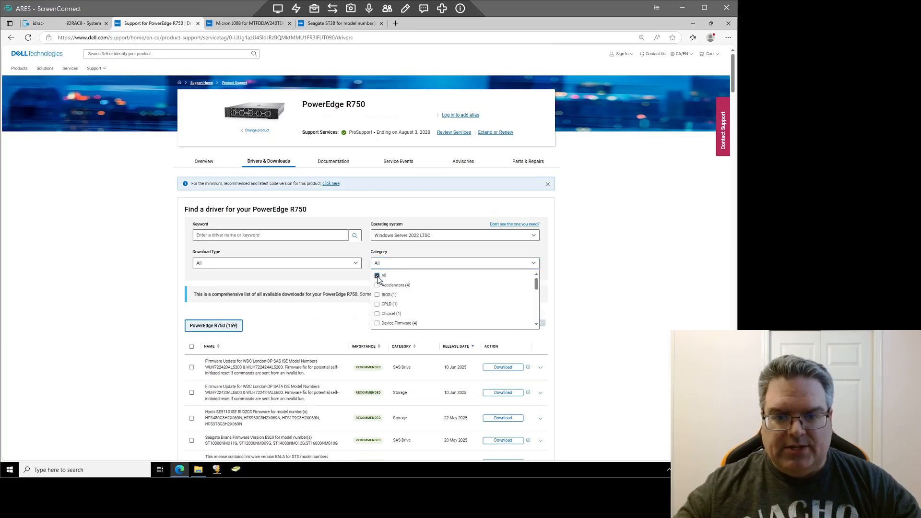
Filter the downloads by the category iDRAC with Lifecycle controller and expand the iDRAC 7.20.30.00 entry
{"action": "scroll", "coordinate": [407, 295], "scroll_direction": "down", "scroll_amount": 6}
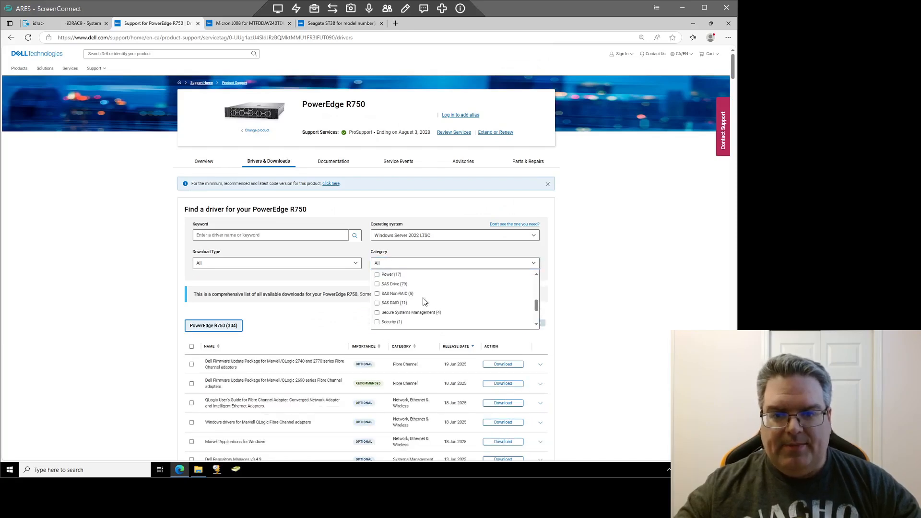
{"action": "left_click", "coordinate": [377, 323]}
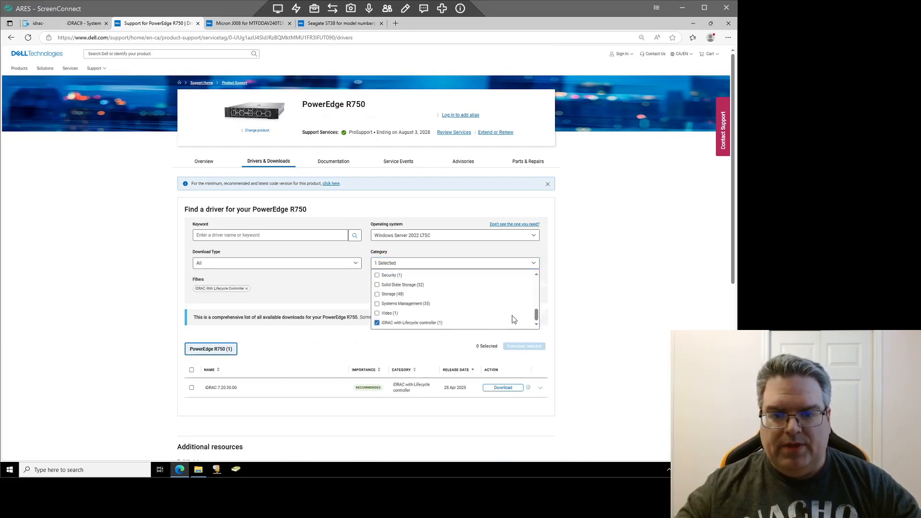
{"action": "scroll", "coordinate": [587, 306], "scroll_direction": "down", "scroll_amount": 2}
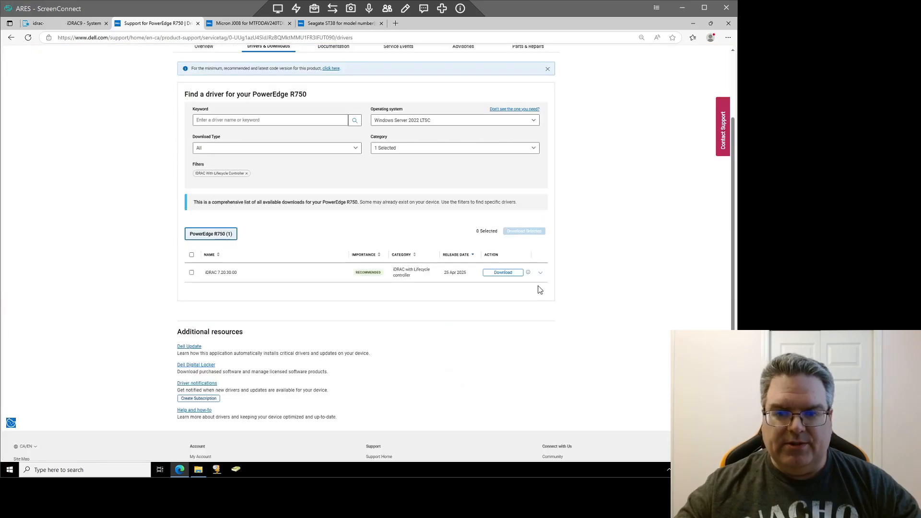
{"action": "left_click", "coordinate": [540, 272]}
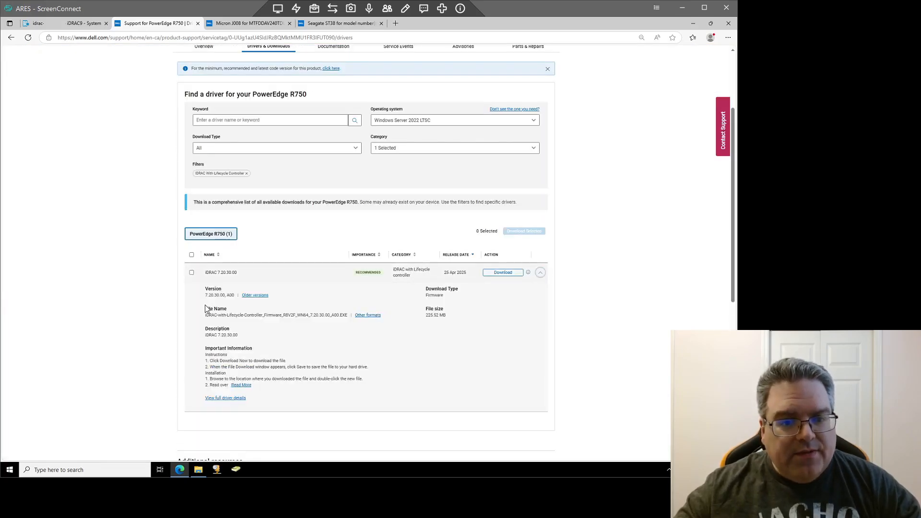
Check the installed Integrated Dell Remote Access Controller and Lifecycle Controller versions in iDRAC's Firmware Inventory
{"action": "left_click", "coordinate": [75, 24]}
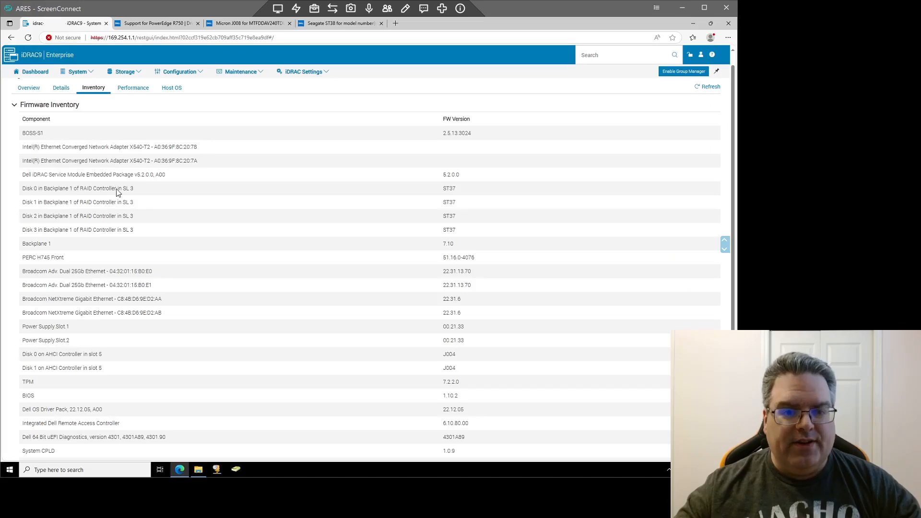
{"action": "scroll", "coordinate": [206, 273], "scroll_direction": "down", "scroll_amount": 1}
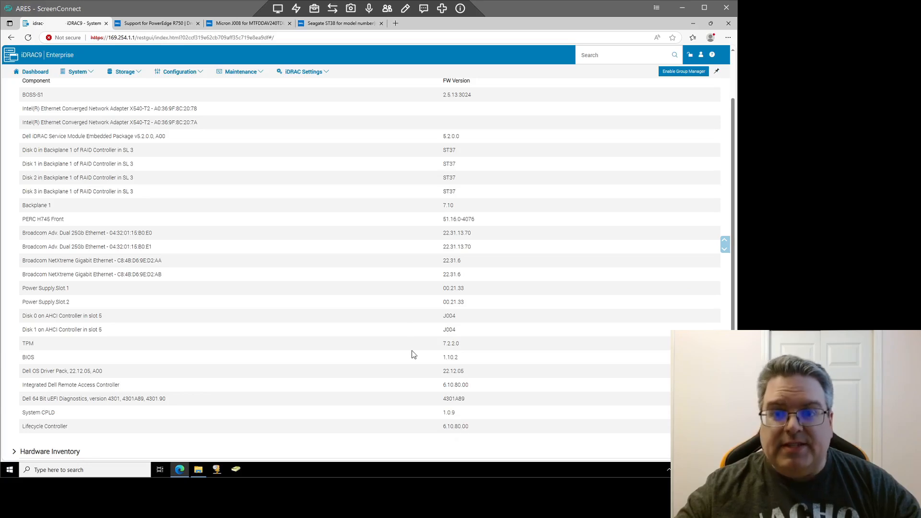
{"action": "scroll", "coordinate": [292, 284], "scroll_direction": "up", "scroll_amount": 1}
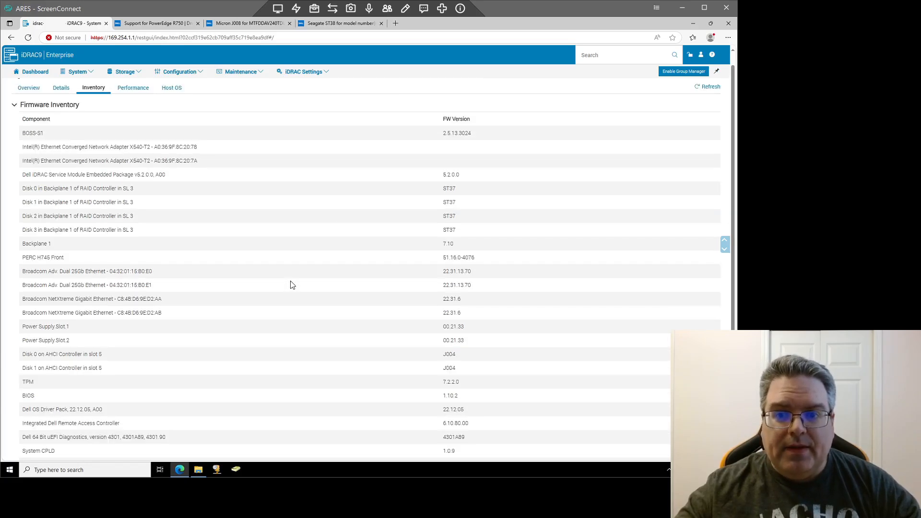
{"action": "scroll", "coordinate": [292, 284], "scroll_direction": "down", "scroll_amount": 1}
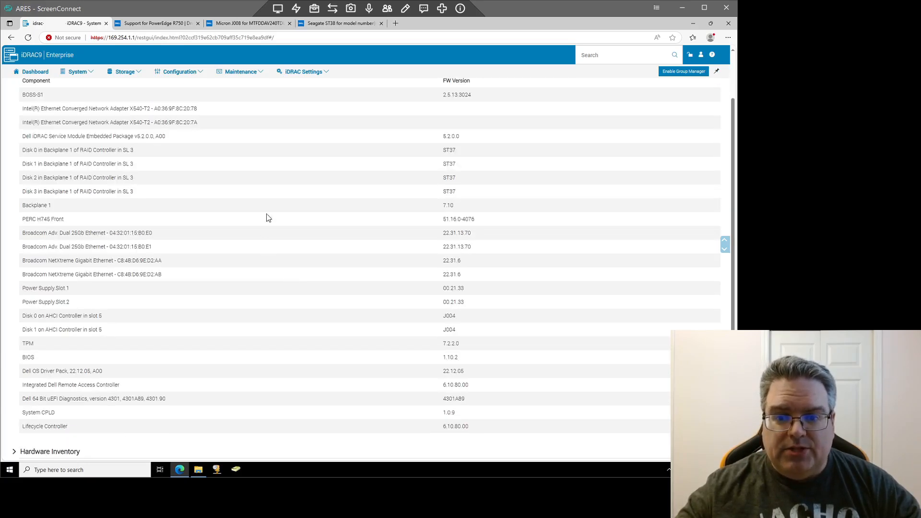
Return to the Dell downloads and open the full driver details of iDRAC 7.20.30.00 in a new tab
{"action": "left_click", "coordinate": [154, 23]}
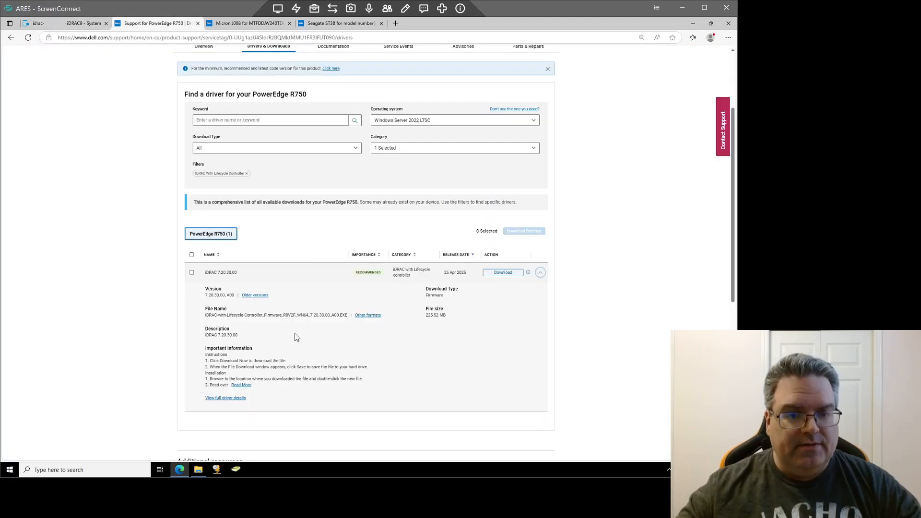
{"action": "right_click", "coordinate": [242, 398]}
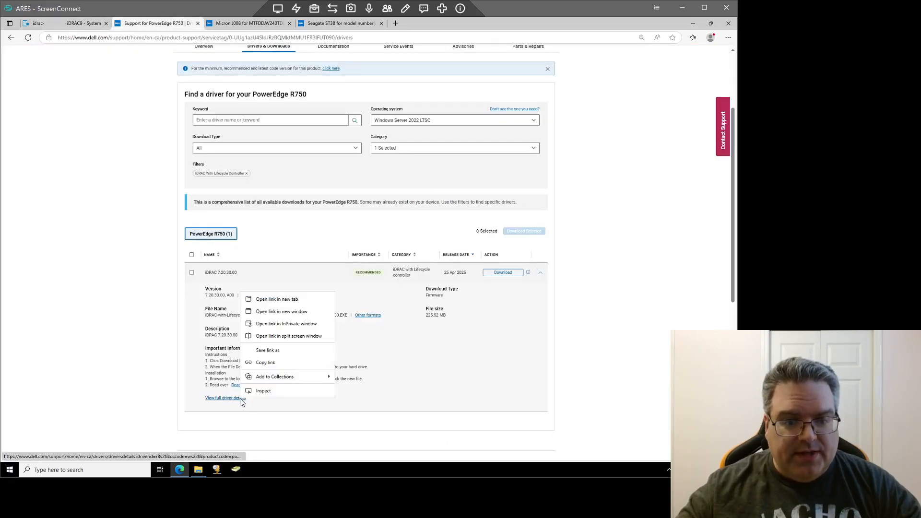
{"action": "left_click", "coordinate": [286, 299]}
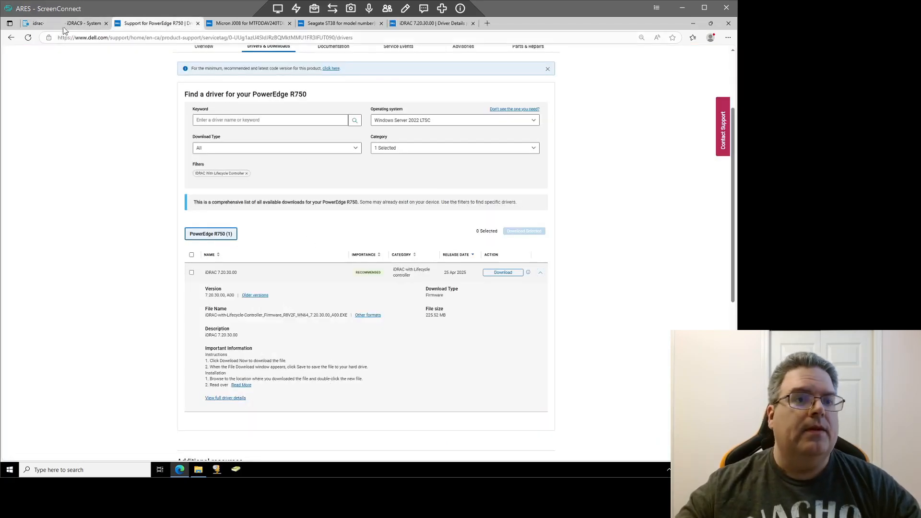
Switch the Category filter from iDRAC with Lifecycle controller to BIOS and expand the BIOS Version 1.17.2 entry
{"action": "left_click", "coordinate": [384, 148]}
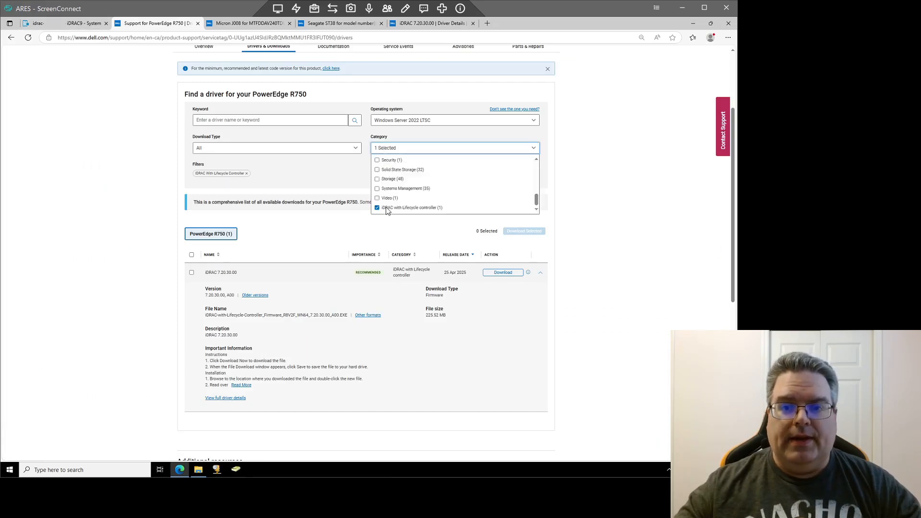
{"action": "left_click", "coordinate": [387, 210]}
{"action": "scroll", "coordinate": [389, 192], "scroll_direction": "up", "scroll_amount": 5}
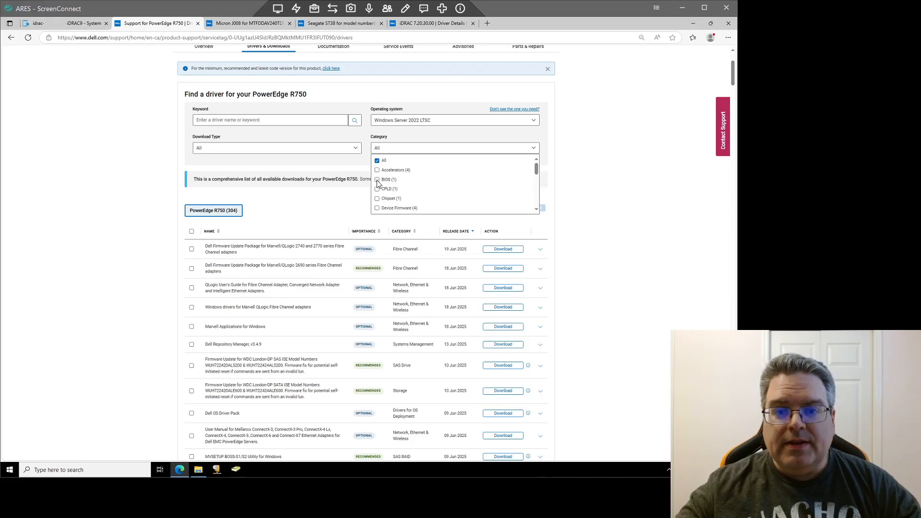
{"action": "left_click", "coordinate": [379, 180]}
{"action": "left_click", "coordinate": [185, 200]}
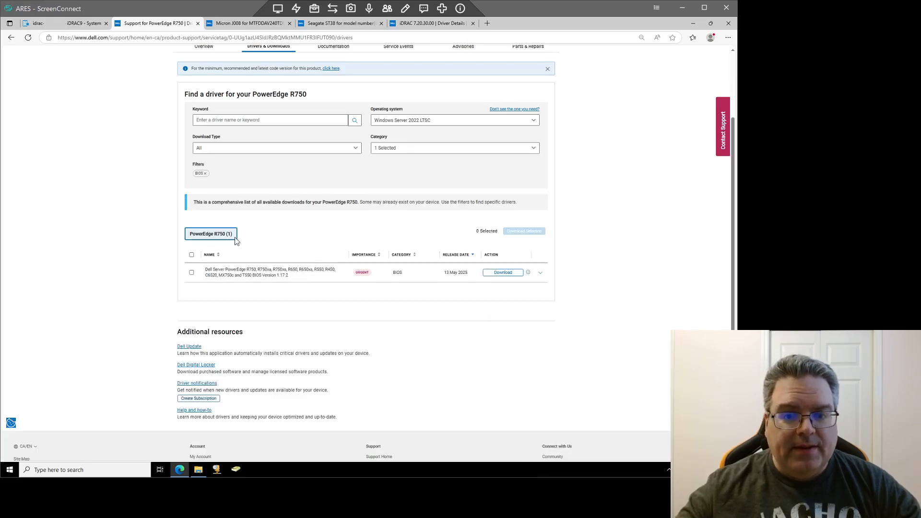
{"action": "left_click", "coordinate": [540, 271]}
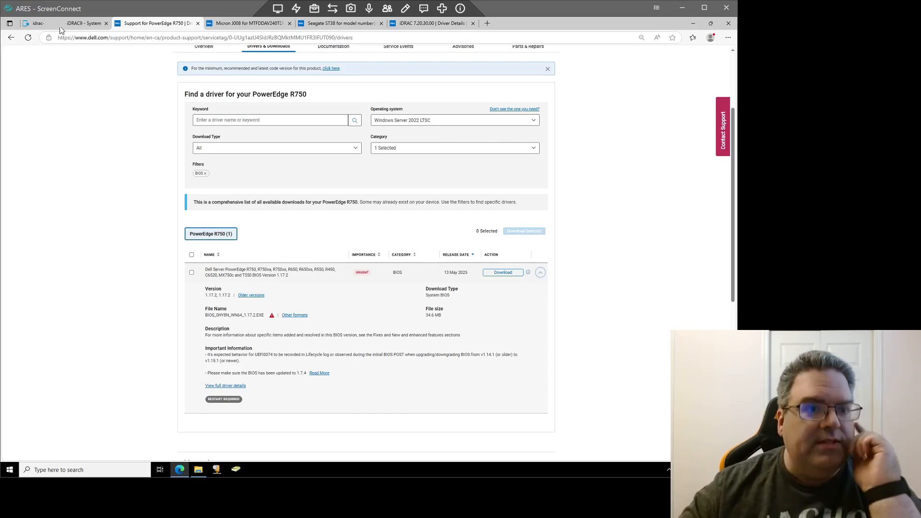
Check the installed BIOS version in iDRAC, and open the full driver details of BIOS 1.17.2 in a new tab from the Dell downloads
{"action": "left_click", "coordinate": [84, 23]}
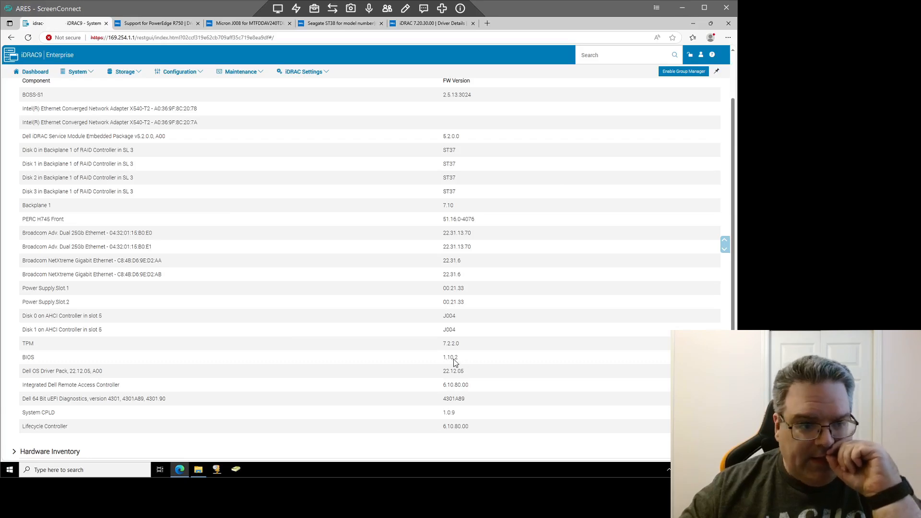
{"action": "left_click", "coordinate": [156, 24]}
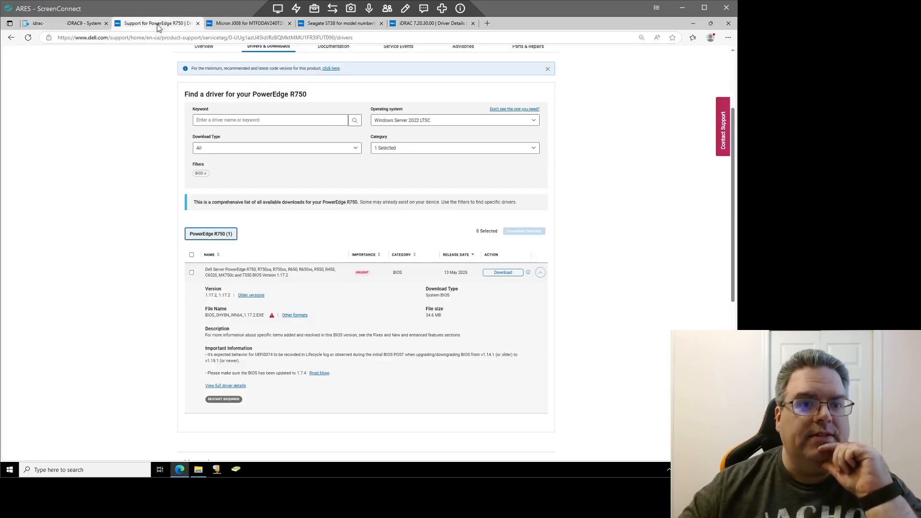
{"action": "right_click", "coordinate": [232, 387]}
{"action": "left_click", "coordinate": [265, 288]}
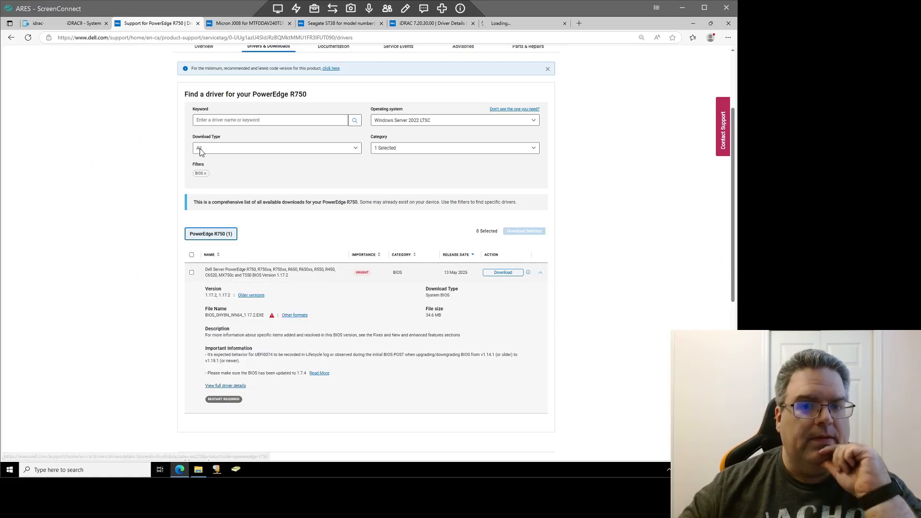
Switch the Category filter from BIOS to CPLD and expand the PowerEdge CPLD Version 1.1.1 entry
{"action": "left_click", "coordinate": [441, 148]}
{"action": "left_click", "coordinate": [376, 180]}
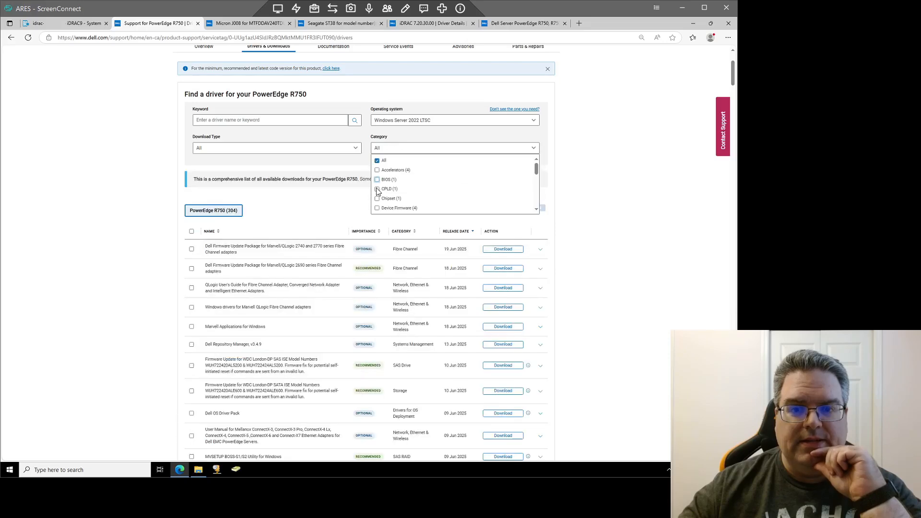
{"action": "left_click", "coordinate": [377, 189]}
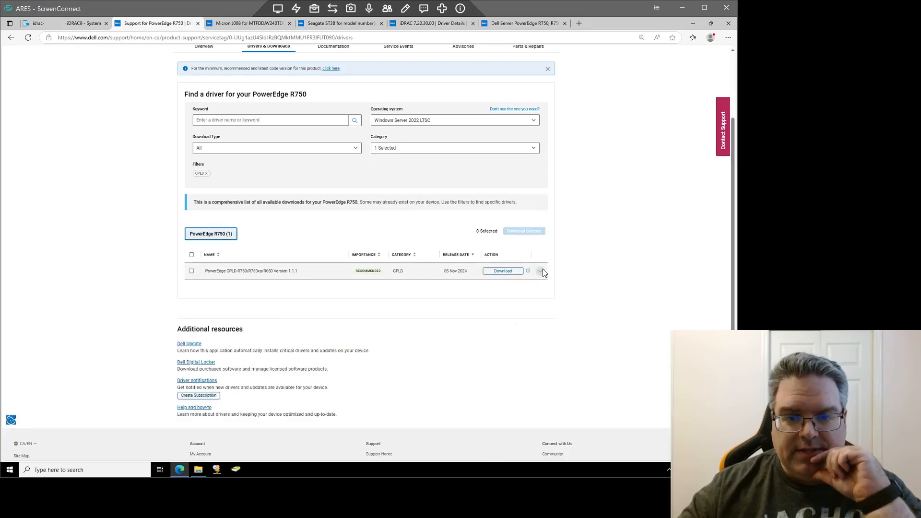
{"action": "left_click", "coordinate": [290, 275]}
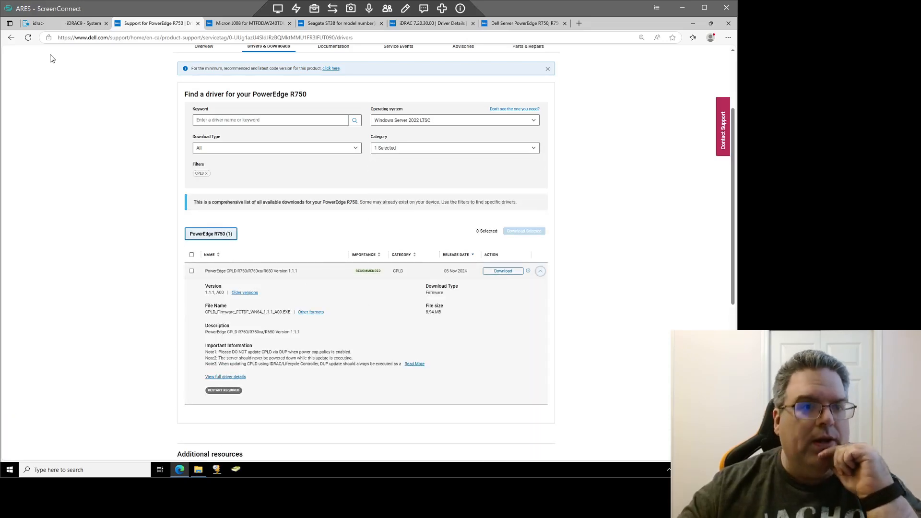
Check the installed System CPLD version in iDRAC and open the full driver details of CPLD 1.1.1 in a new tab
{"action": "left_click", "coordinate": [77, 23]}
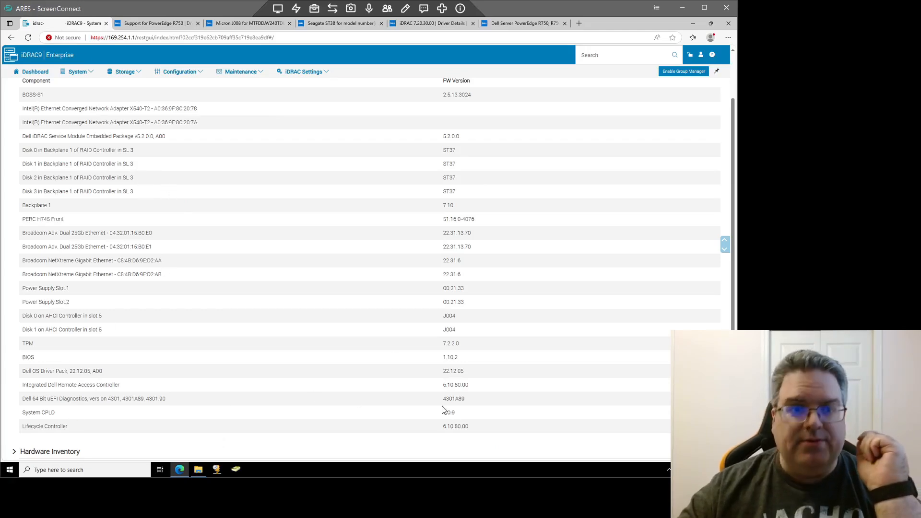
{"action": "left_click", "coordinate": [154, 25]}
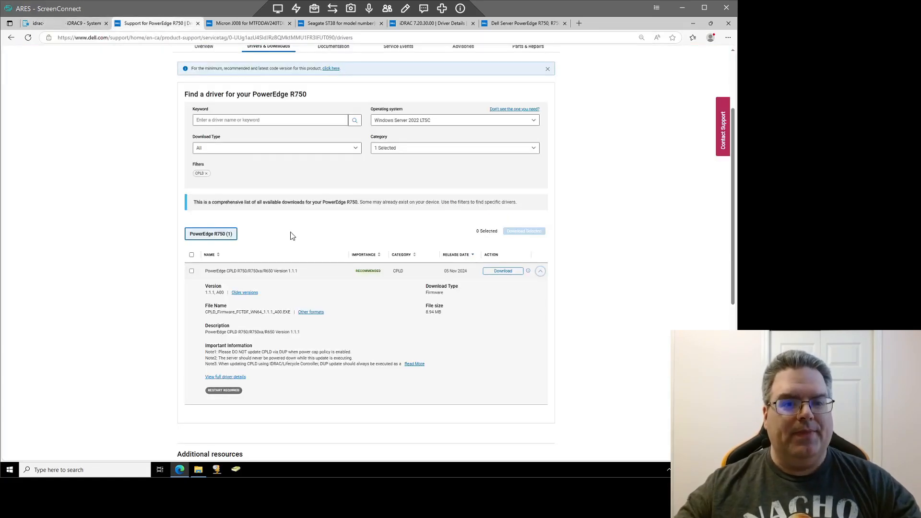
{"action": "right_click", "coordinate": [239, 377]}
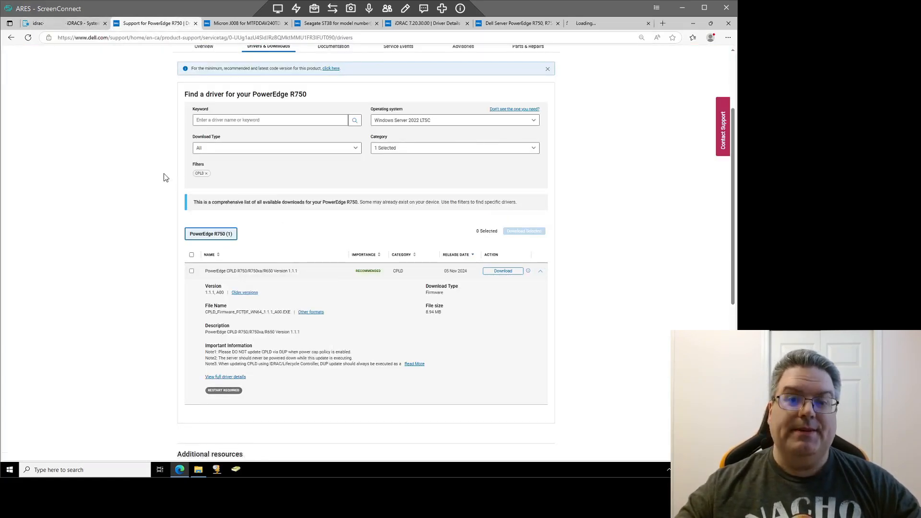
Switch the Category filter from CPLD to Device Firmware and check the listed downloads against the Firmware Inventory in iDRAC
{"action": "left_click", "coordinate": [393, 149]}
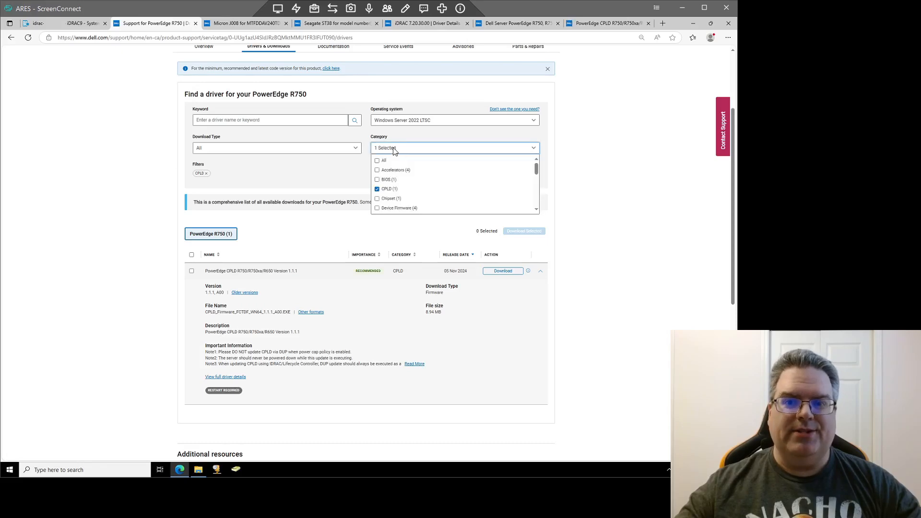
{"action": "left_click", "coordinate": [378, 189]}
{"action": "scroll", "coordinate": [431, 197], "scroll_direction": "down", "scroll_amount": 2}
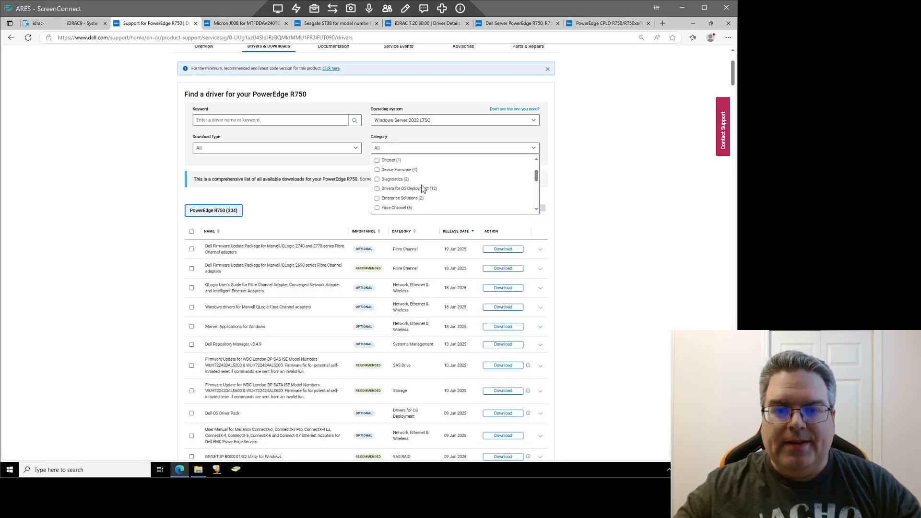
{"action": "left_click", "coordinate": [377, 170]}
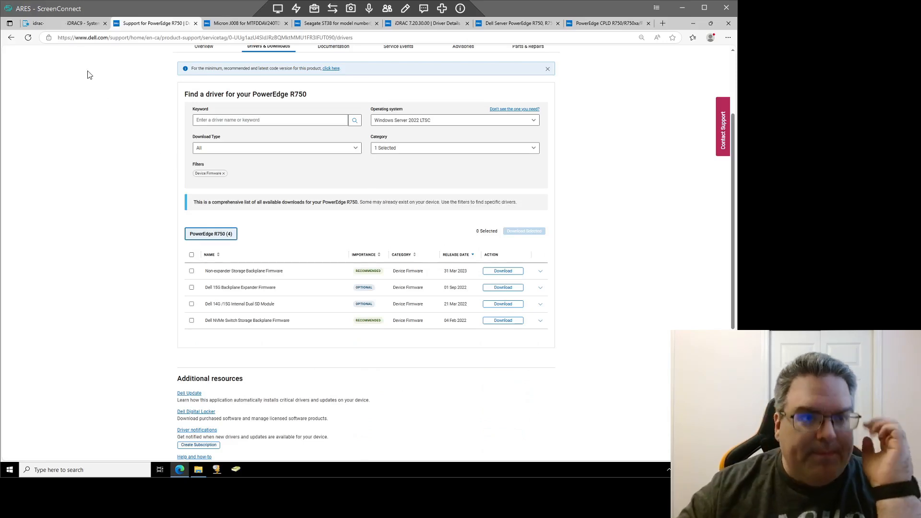
{"action": "left_click", "coordinate": [72, 25]}
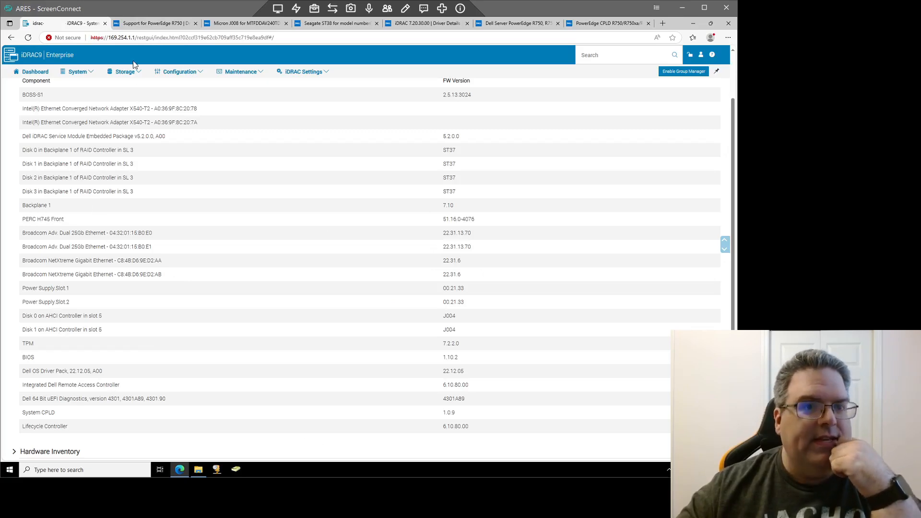
Examine the version details of the Non-expander Storage Backplane Firmware and the Dell 15G Backplane Expander Firmware in the Dell downloads
{"action": "left_click", "coordinate": [145, 24]}
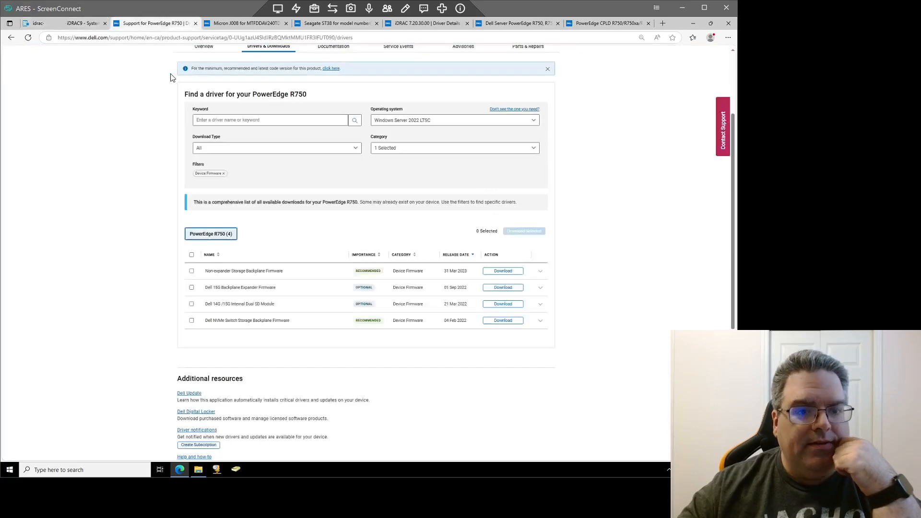
{"action": "left_click", "coordinate": [540, 272]}
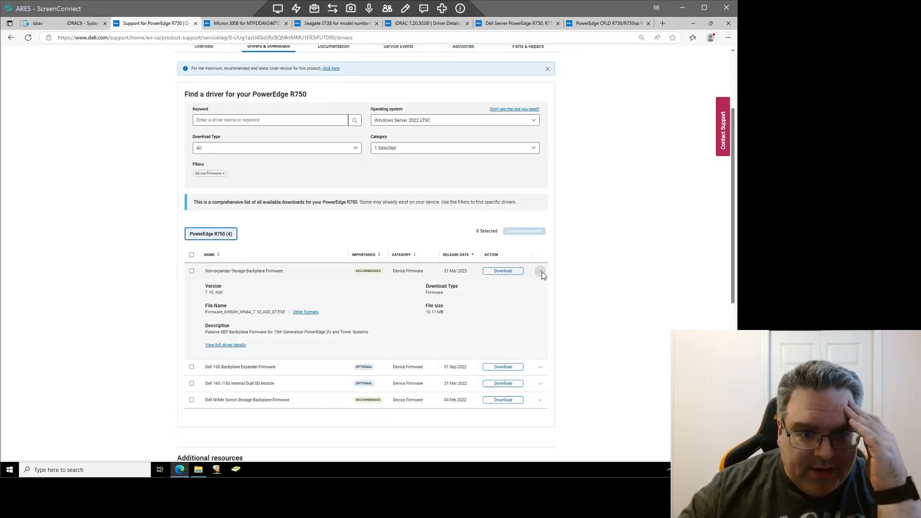
{"action": "left_click", "coordinate": [540, 272]}
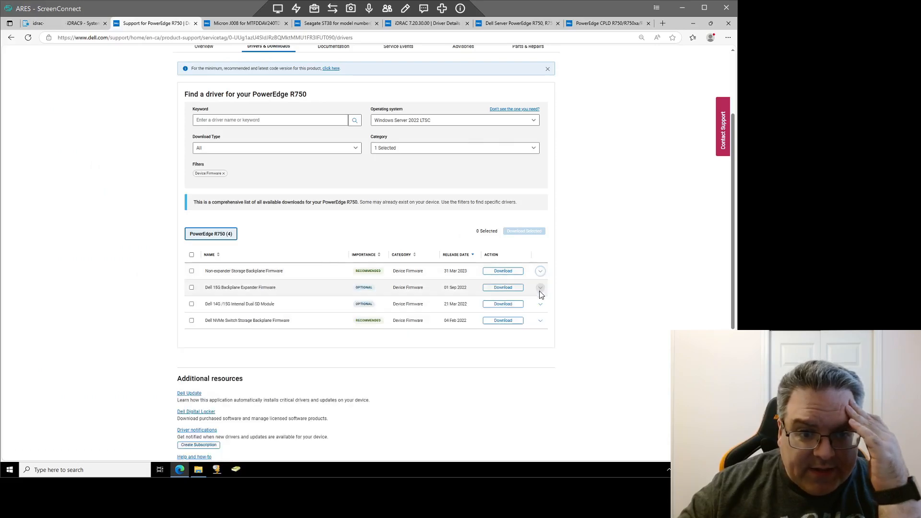
{"action": "left_click", "coordinate": [540, 289]}
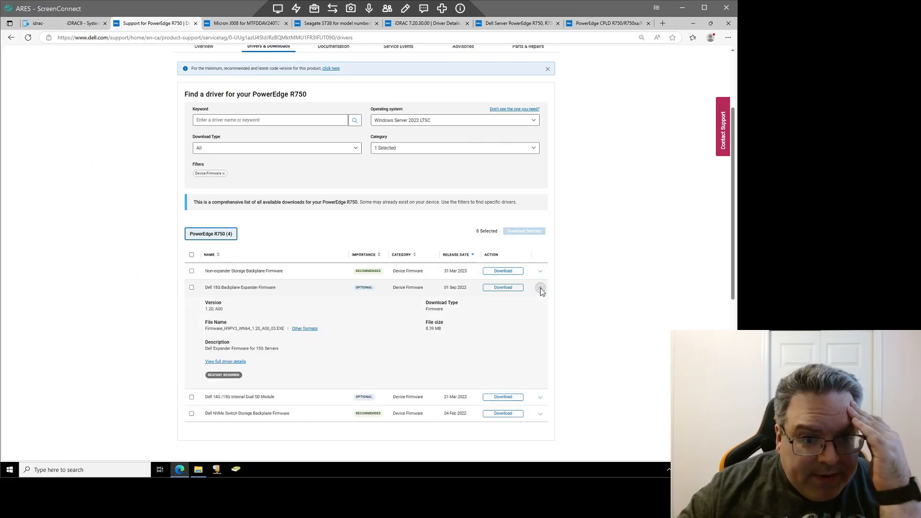
{"action": "left_click", "coordinate": [541, 289]}
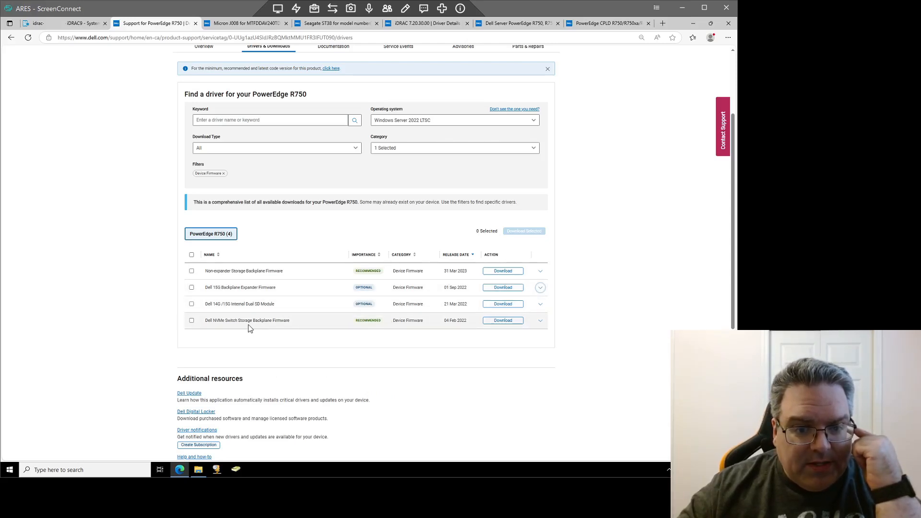
Switch the Category filter from Device Firmware to Diagnostics and expand the Dell 64 Bit uEFI Diagnostics, version 4303 entry
{"action": "left_click", "coordinate": [400, 149]}
{"action": "left_click", "coordinate": [377, 169]}
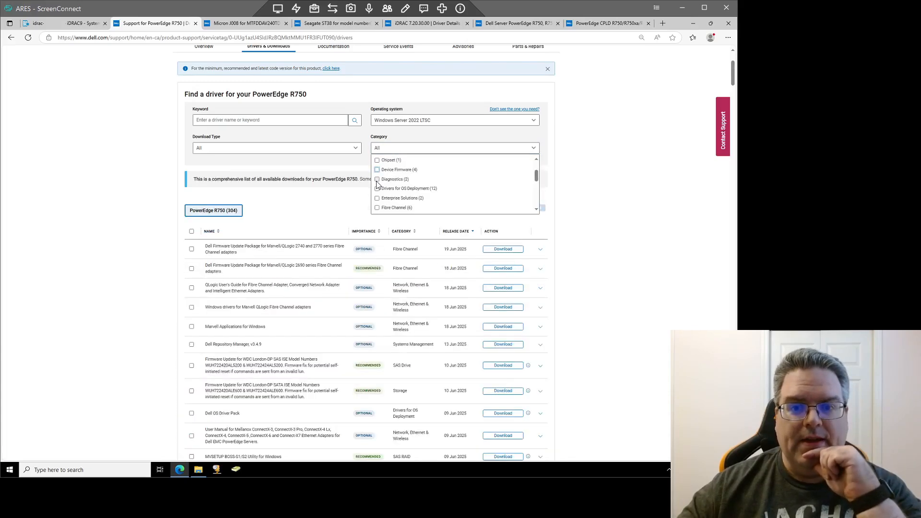
{"action": "left_click", "coordinate": [376, 179]}
{"action": "left_click", "coordinate": [549, 223]}
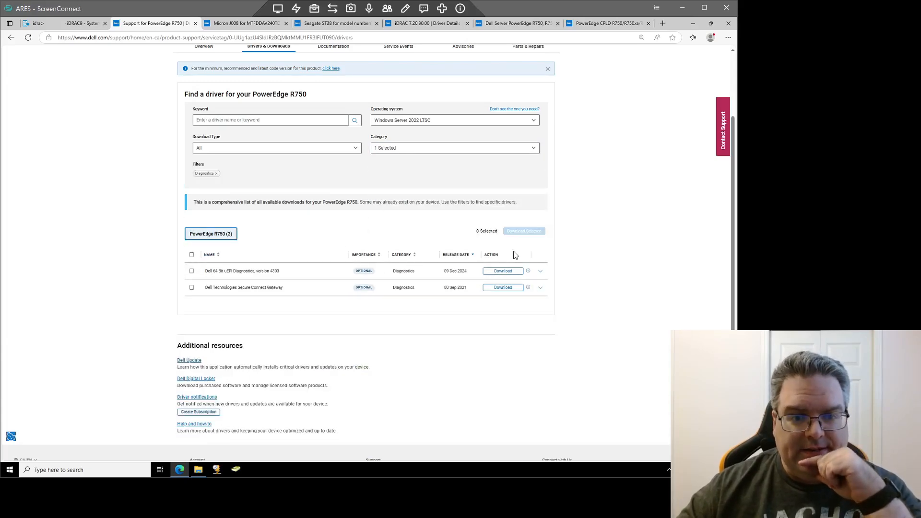
{"action": "left_click", "coordinate": [540, 271]}
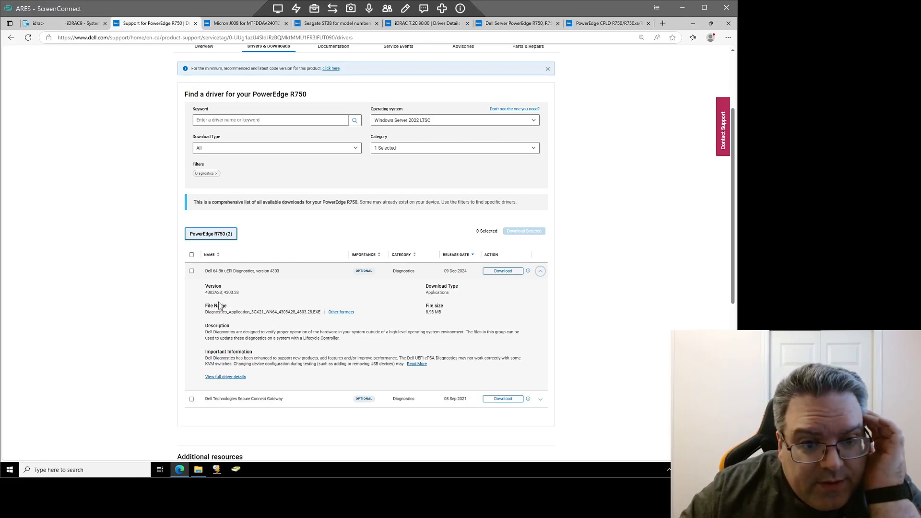
Check the installed uEFI Diagnostics version in iDRAC, open version 4303's full driver details in a new tab, and collapse its entry
{"action": "left_click", "coordinate": [83, 23]}
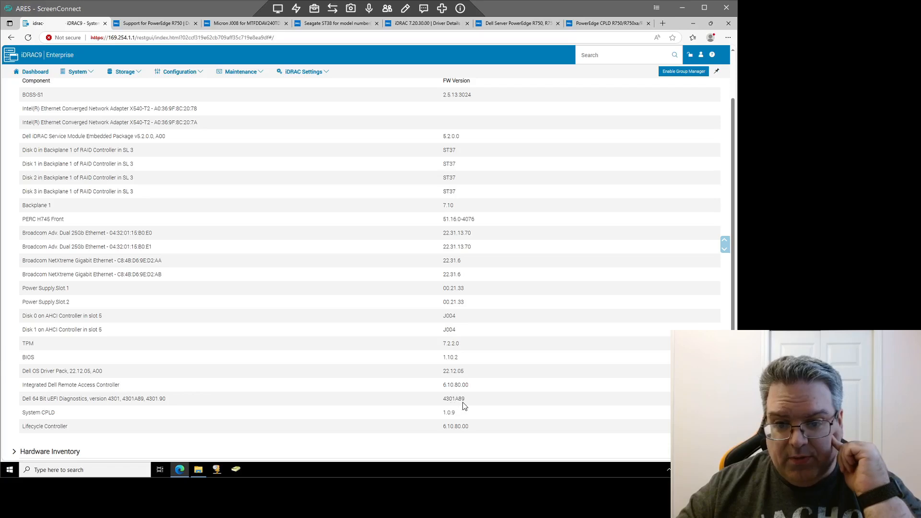
{"action": "left_click", "coordinate": [154, 24]}
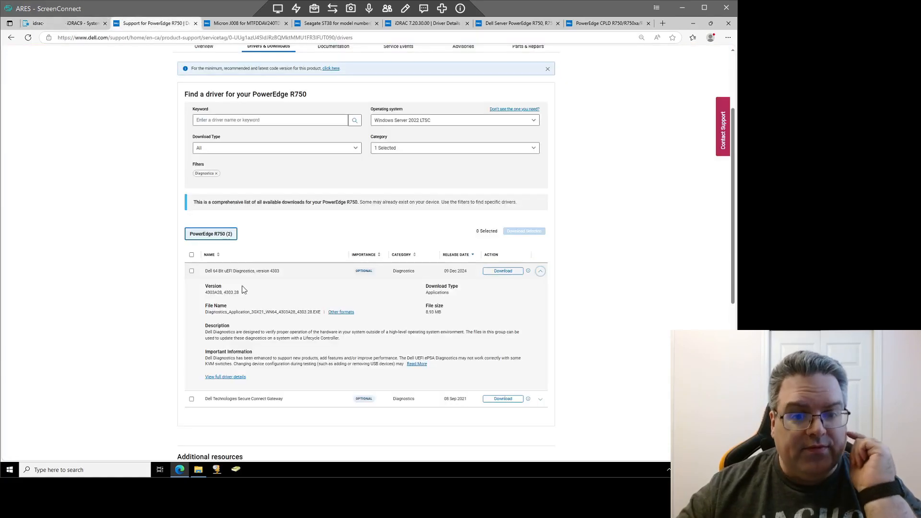
{"action": "right_click", "coordinate": [236, 376]}
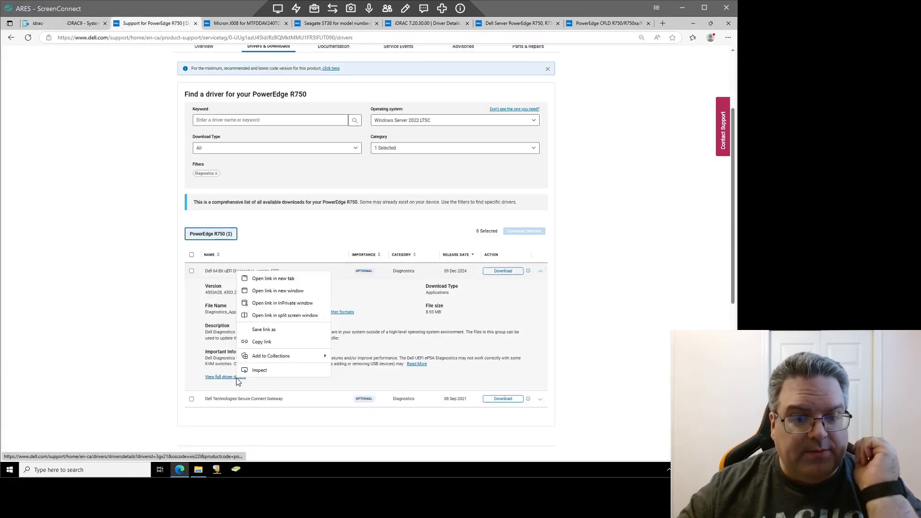
{"action": "left_click", "coordinate": [263, 279]}
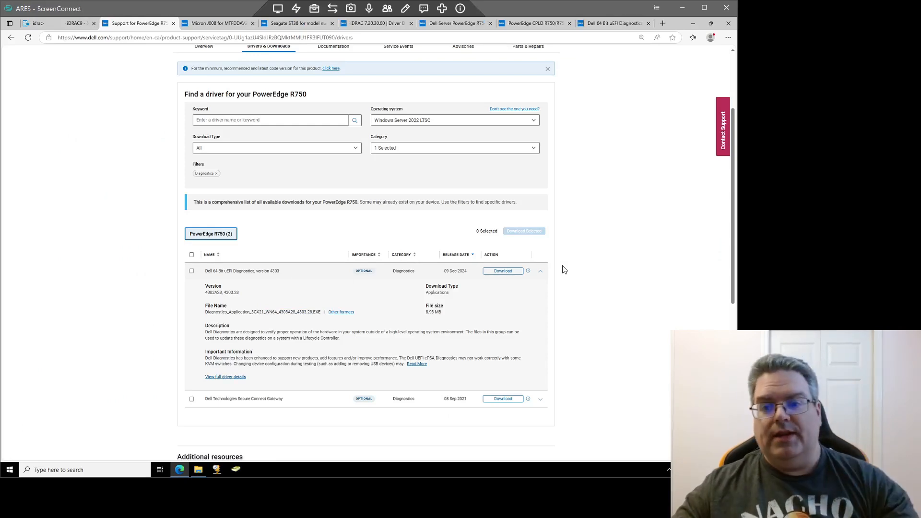
{"action": "left_click", "coordinate": [541, 272]}
Switch the Category filter from Diagnostics to Drivers for OS Deployment and expand the Dell OS Driver Pack dated 09 Jun 2025
{"action": "left_click", "coordinate": [458, 149]}
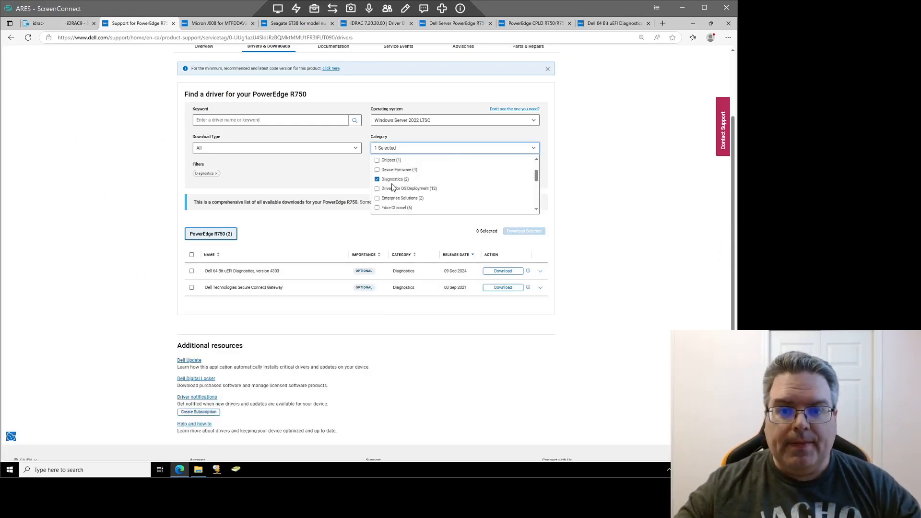
{"action": "left_click", "coordinate": [377, 188]}
{"action": "left_click", "coordinate": [377, 179]}
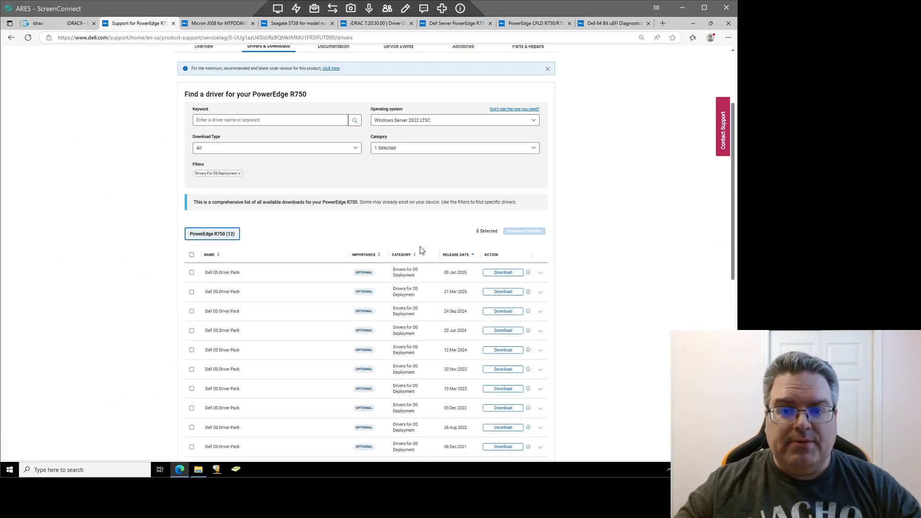
{"action": "left_click", "coordinate": [540, 273]}
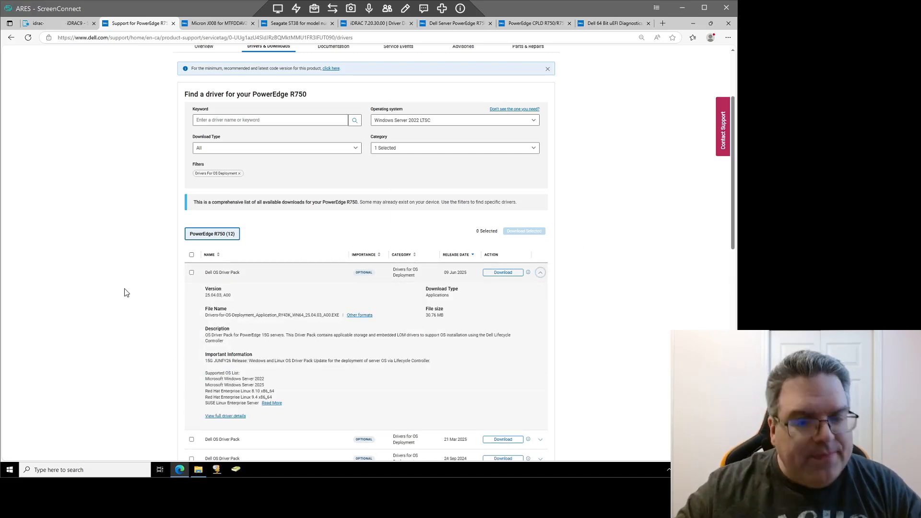
Check the installed Dell OS Driver Pack version in iDRAC and open the full driver details of pack 25.04.03 in a new tab
{"action": "left_click", "coordinate": [48, 28]}
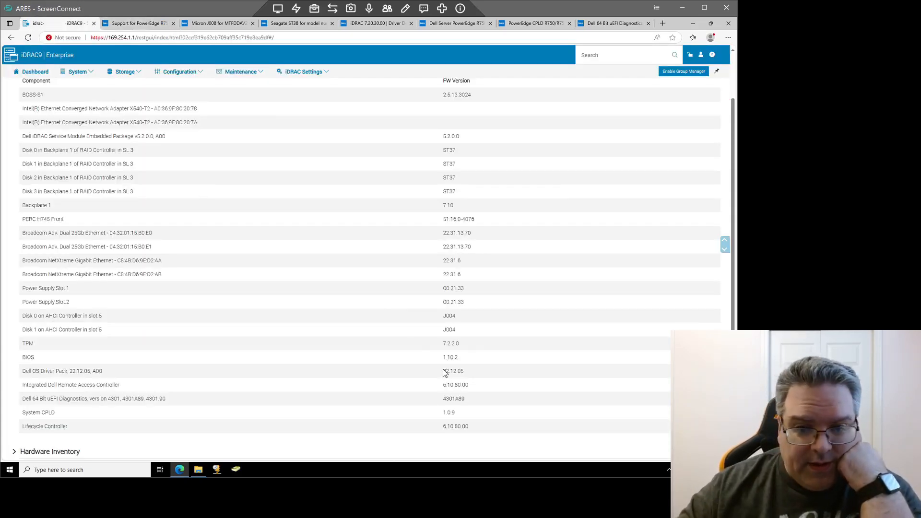
{"action": "left_click", "coordinate": [144, 25]}
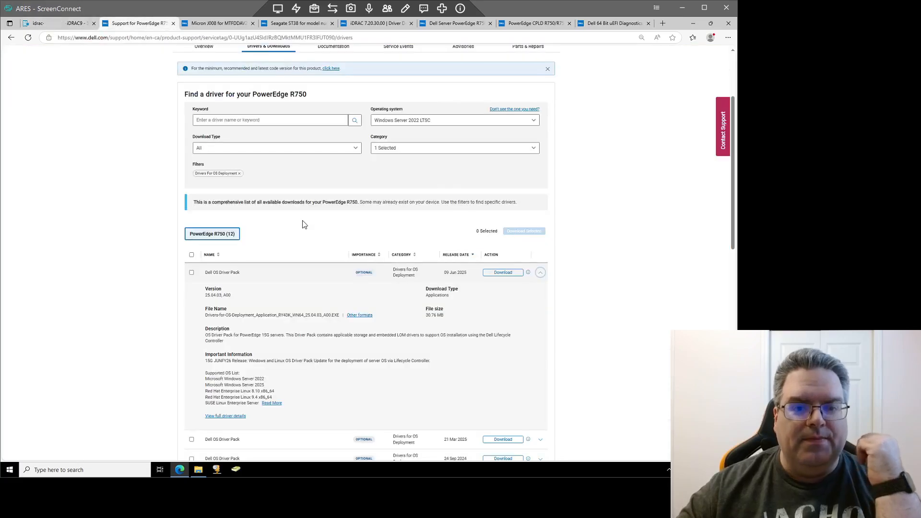
{"action": "right_click", "coordinate": [232, 416]}
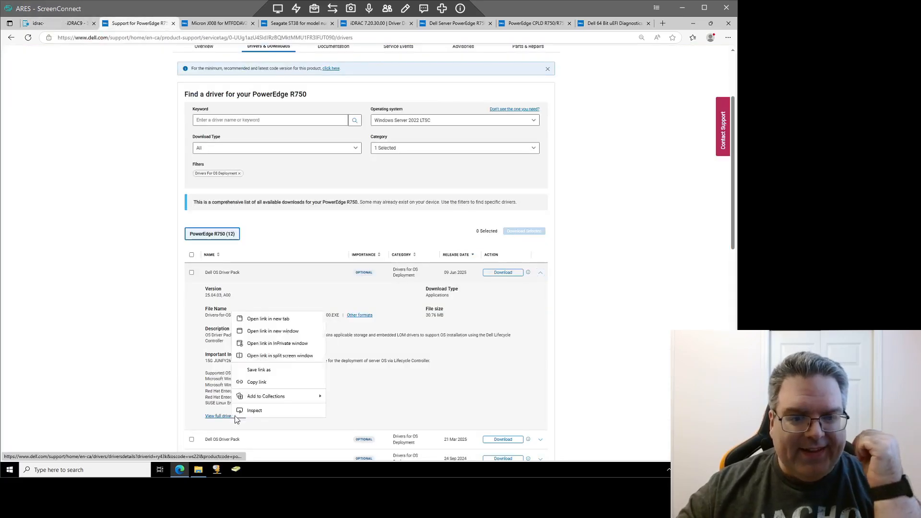
{"action": "left_click", "coordinate": [271, 319]}
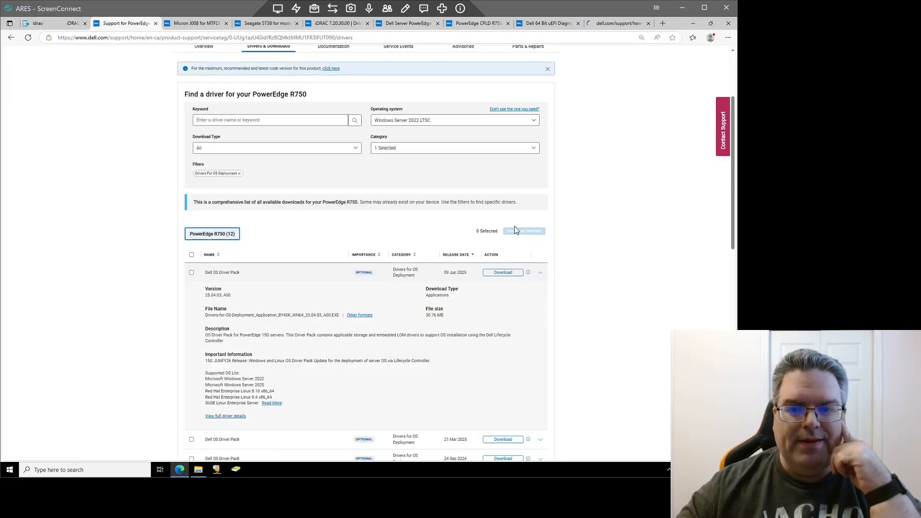
Switch the Category filter from Drivers for OS Deployment to Network, Ethernet & Wireless, briefly viewing Enterprise Solutions in between
{"action": "left_click", "coordinate": [481, 152]}
{"action": "left_click", "coordinate": [377, 188]}
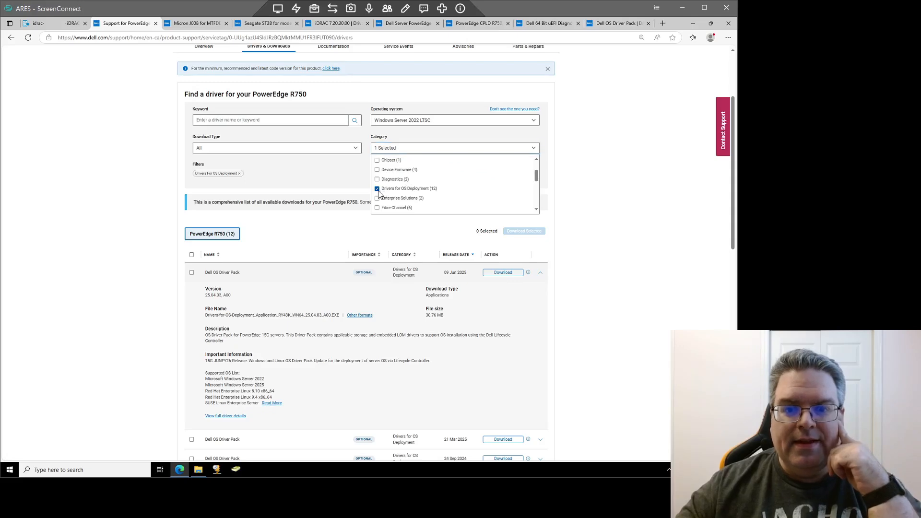
{"action": "left_click", "coordinate": [379, 198]}
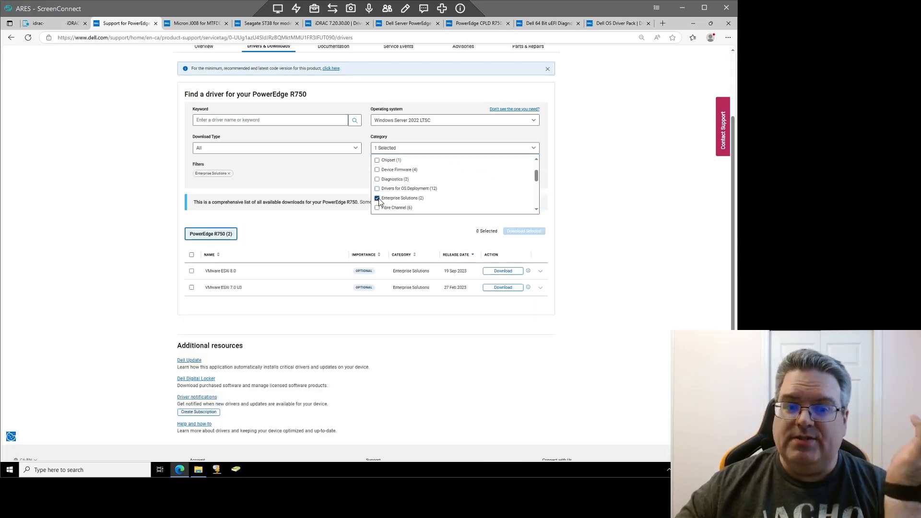
{"action": "left_click", "coordinate": [378, 198]}
{"action": "scroll", "coordinate": [397, 199], "scroll_direction": "down", "scroll_amount": 5}
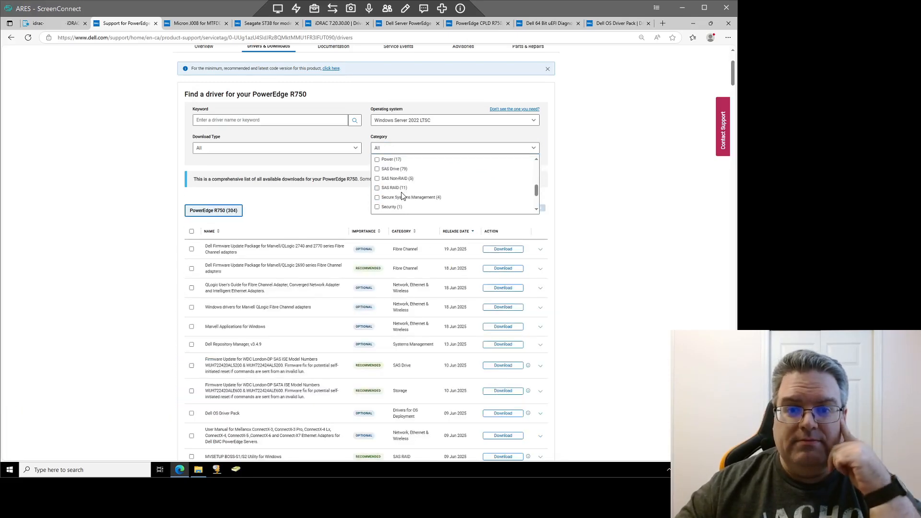
{"action": "scroll", "coordinate": [402, 195], "scroll_direction": "up", "scroll_amount": 3}
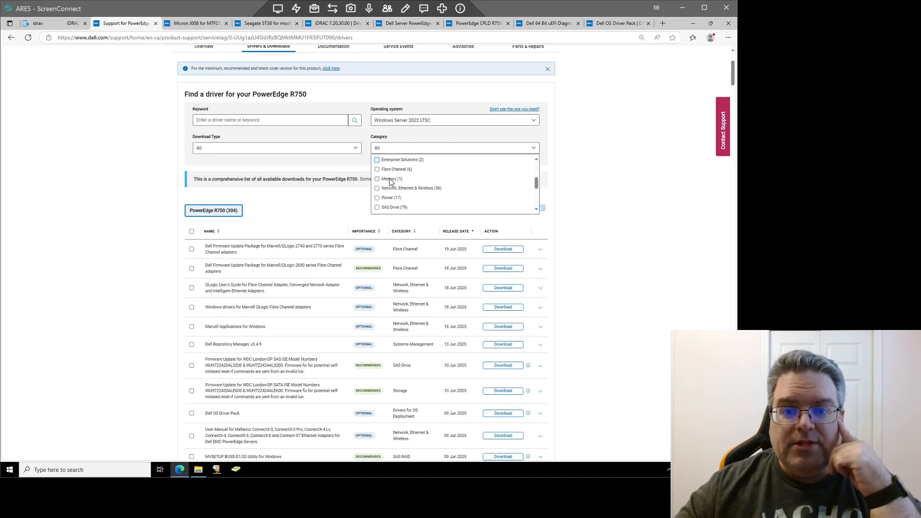
{"action": "left_click", "coordinate": [377, 188]}
{"action": "left_click", "coordinate": [323, 204]}
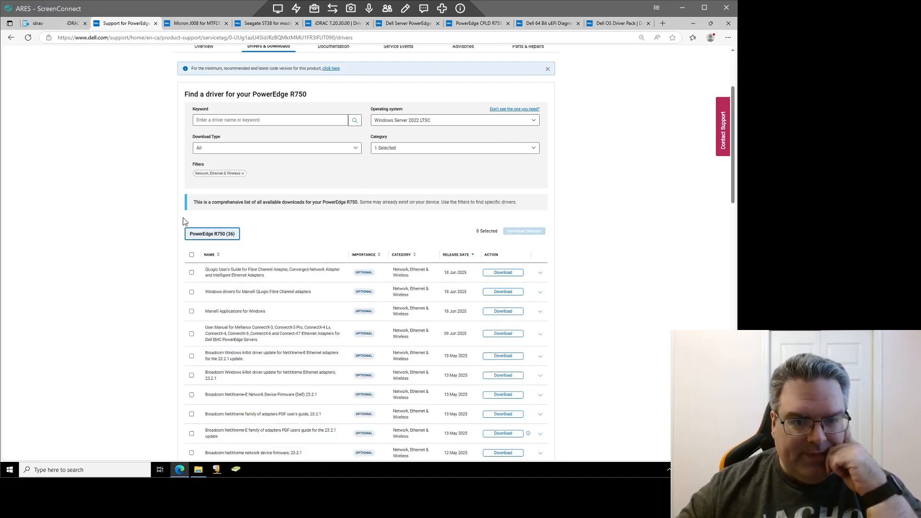
Check the installed Broadcom adapter versions in iDRAC and expand the Broadcom Windows 64bit NetXtreme Ethernet driver update 23.2.1 entry
{"action": "left_click", "coordinate": [38, 23]}
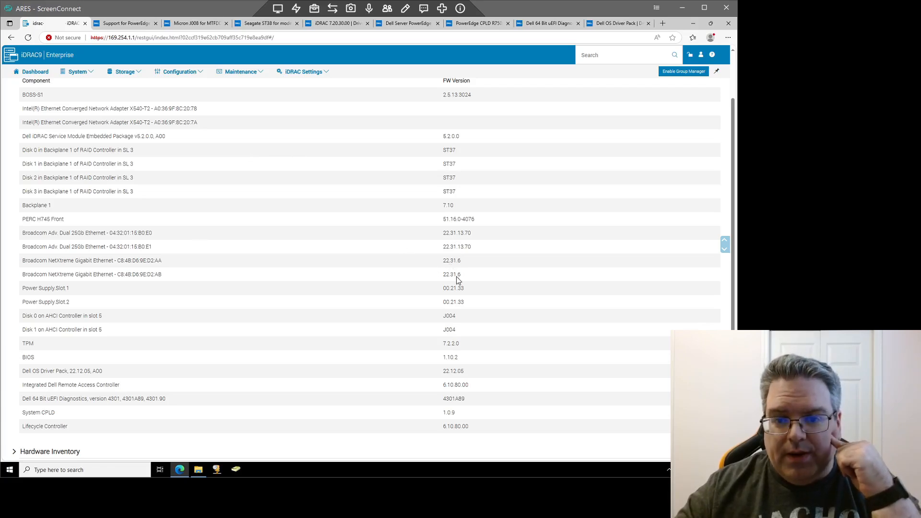
{"action": "left_click", "coordinate": [124, 22]}
{"action": "scroll", "coordinate": [172, 263], "scroll_direction": "down", "scroll_amount": 2}
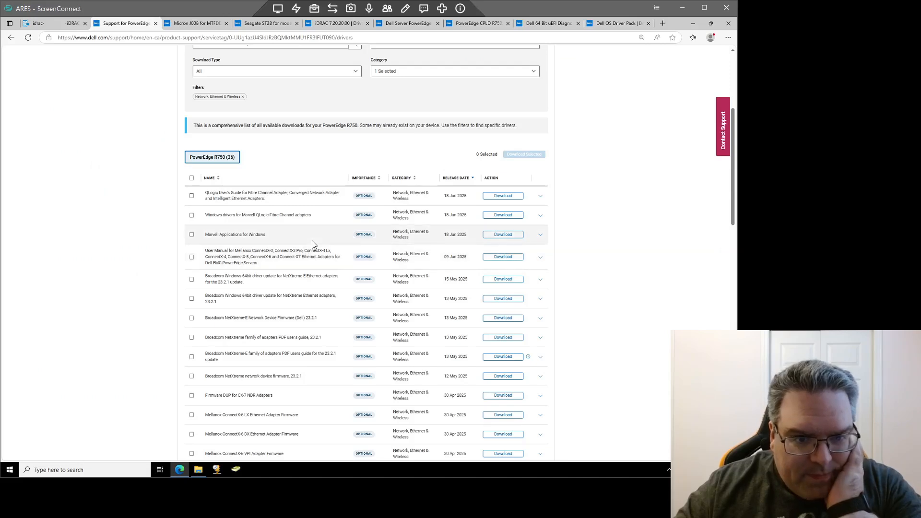
{"action": "scroll", "coordinate": [302, 242], "scroll_direction": "down", "scroll_amount": 1}
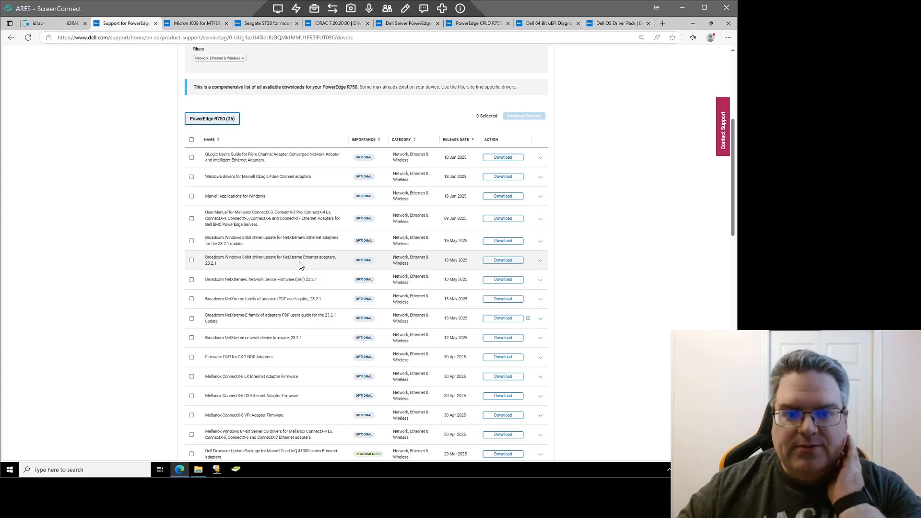
{"action": "left_click_drag", "start_coordinate": [284, 262], "coordinate": [321, 261]}
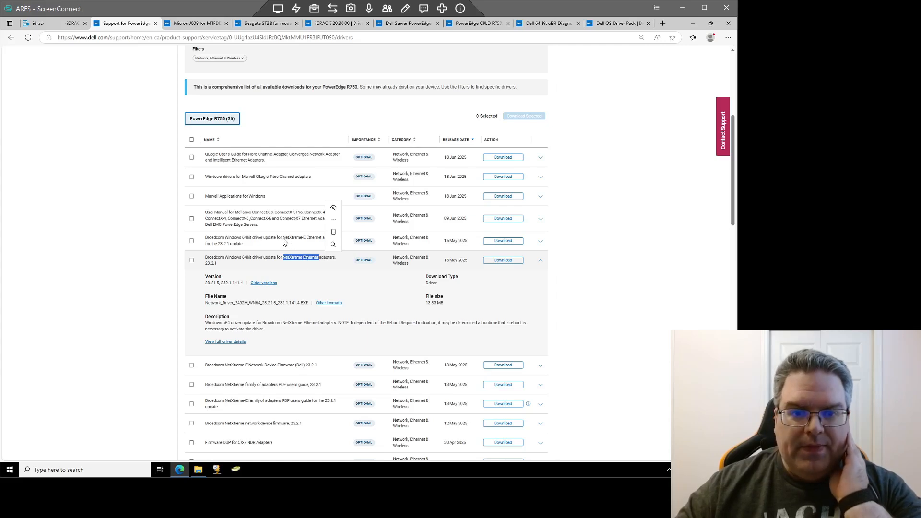
Look up the Broadcom Adv. Dual 25Gb Ethernet adapter from iDRAC's Firmware Inventory with a web search, and close the results
{"action": "left_click", "coordinate": [72, 24]}
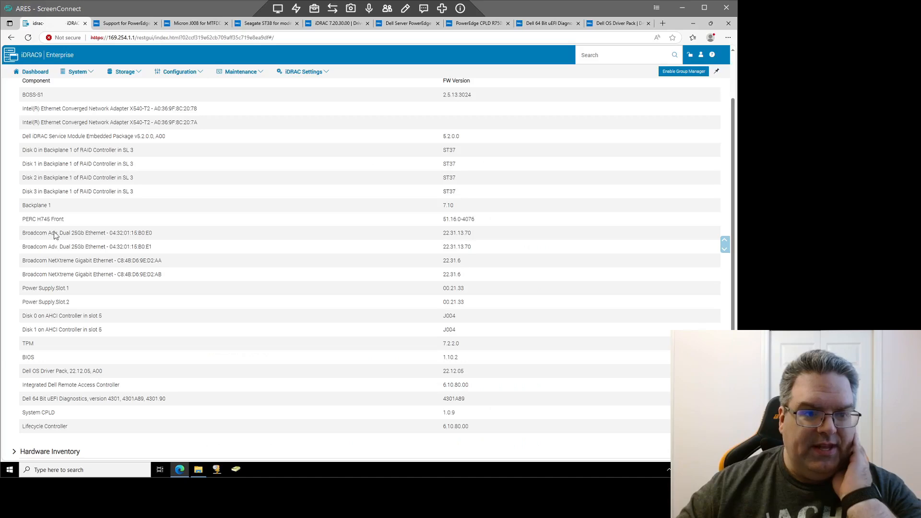
{"action": "left_click_drag", "start_coordinate": [55, 233], "coordinate": [113, 234]}
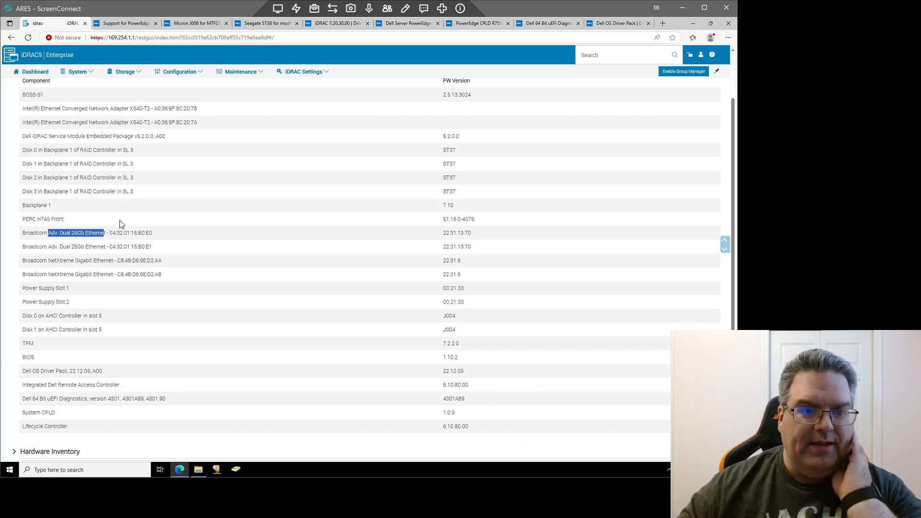
{"action": "left_click", "coordinate": [142, 222]}
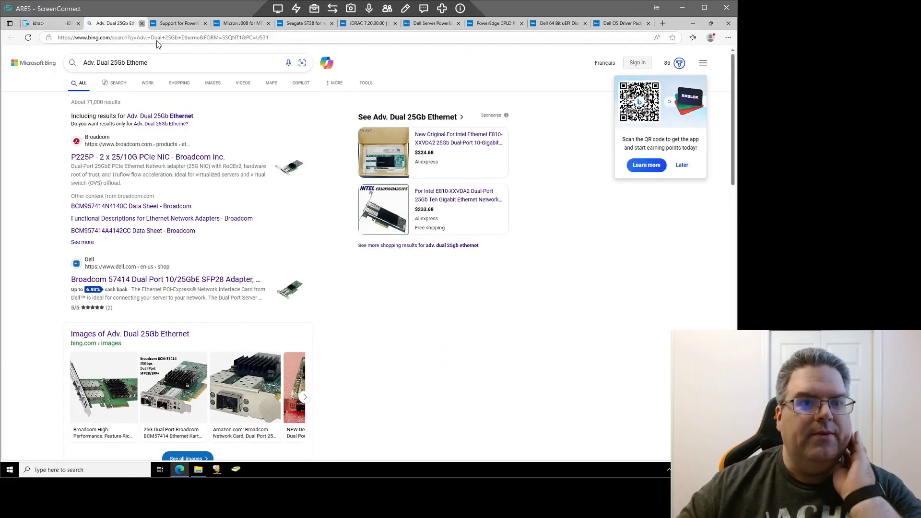
{"action": "left_click", "coordinate": [141, 23]}
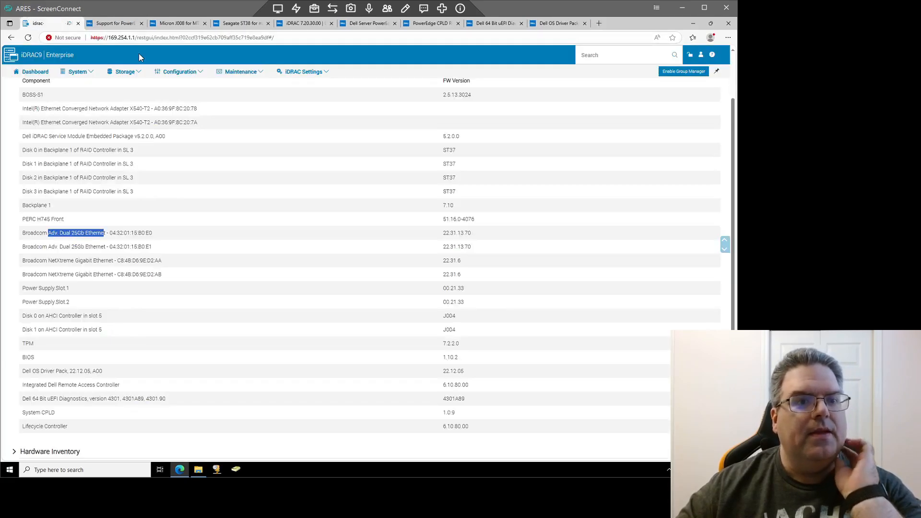
Expand the Broadcom Windows 64bit driver update for NetXtreme-E Ethernet adapters, 23.2.1, in the Dell downloads list
{"action": "left_click", "coordinate": [128, 23]}
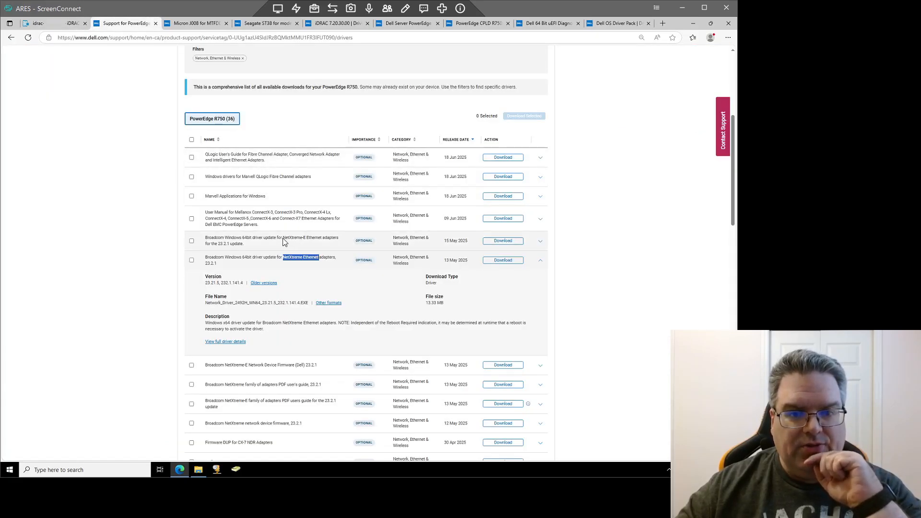
{"action": "left_click_drag", "start_coordinate": [305, 243], "coordinate": [309, 241]}
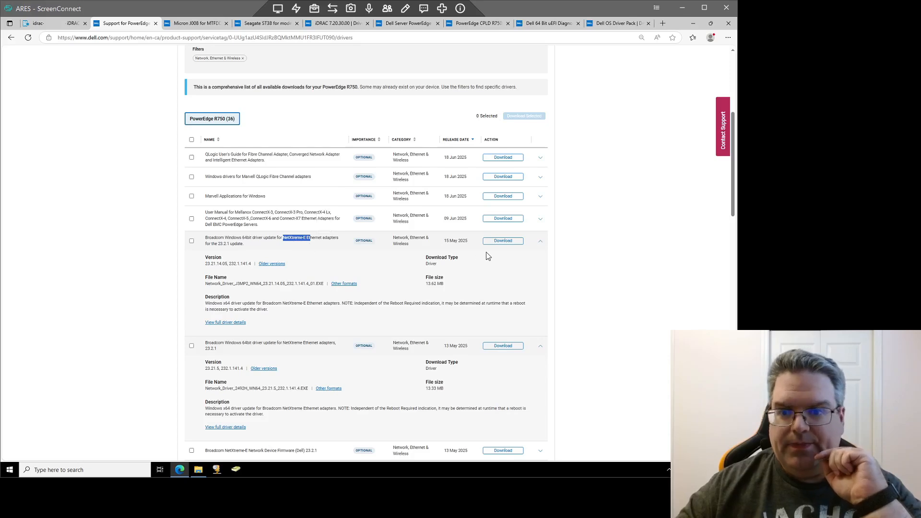
{"action": "left_click", "coordinate": [577, 260]}
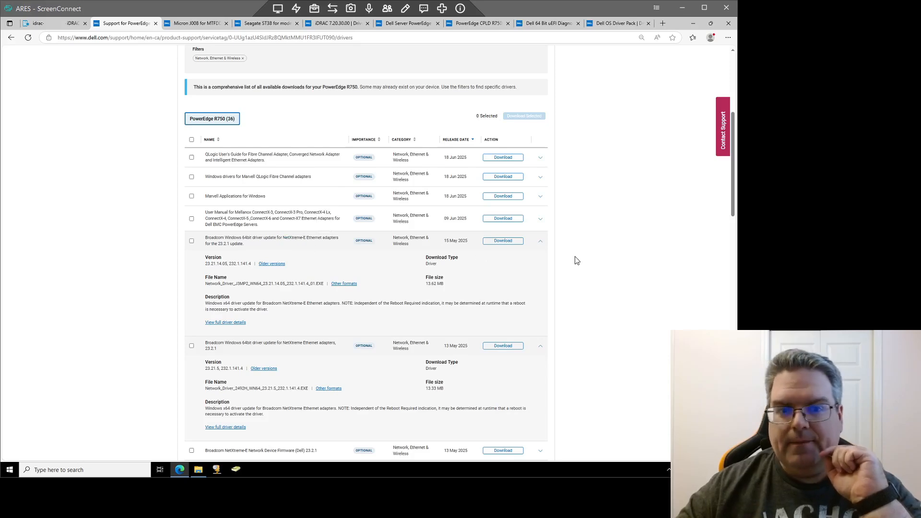
Collapse the expanded Broadcom driver entries and open the full details of Broadcom NetXtreme-E Network Device Firmware (Dell) 23.2.1 in a new browser tab
{"action": "left_click", "coordinate": [540, 241]}
{"action": "left_click", "coordinate": [540, 262]}
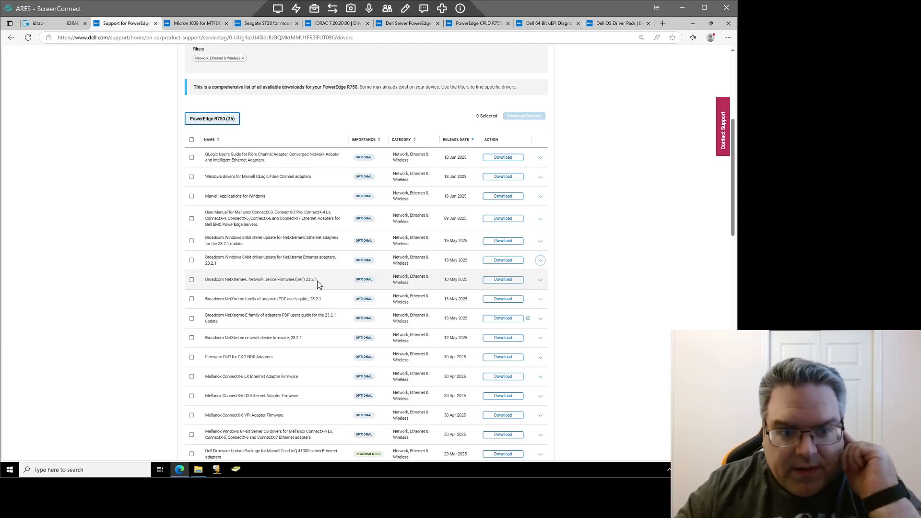
{"action": "left_click", "coordinate": [540, 281]}
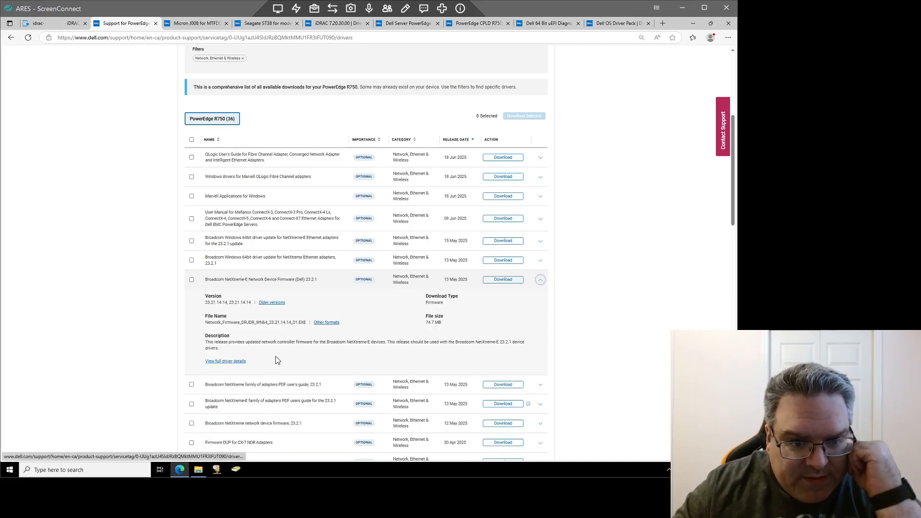
{"action": "right_click", "coordinate": [235, 360]}
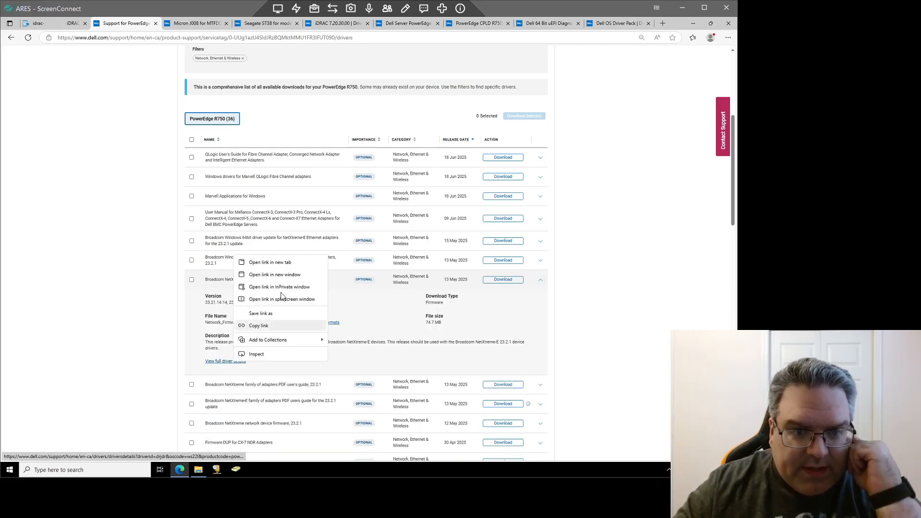
{"action": "left_click", "coordinate": [289, 263]}
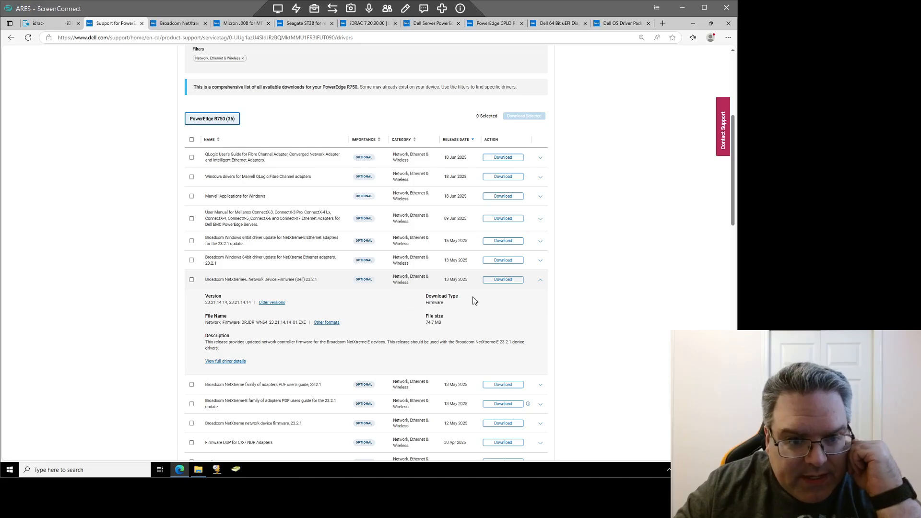
{"action": "left_click", "coordinate": [541, 279]}
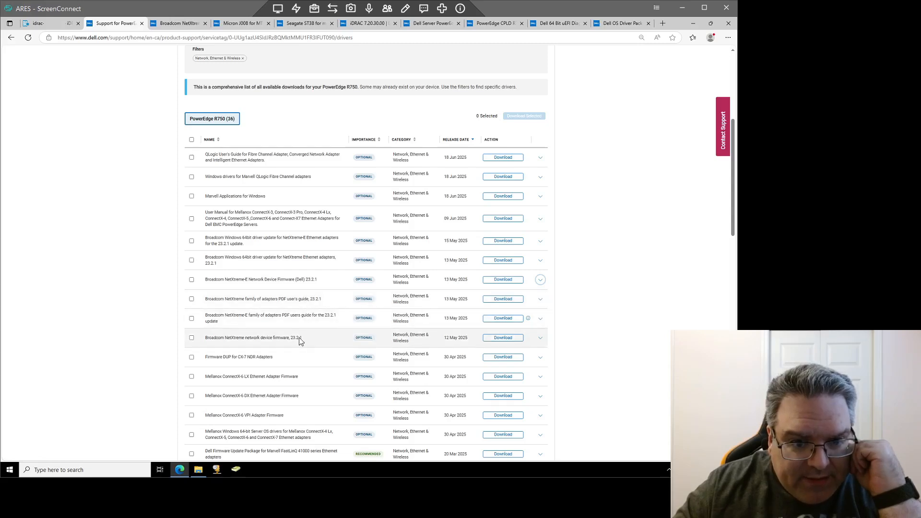
Open the full driver details of Broadcom NetXtreme network device firmware, 23.2.1, in a new browser tab and collapse its entry
{"action": "left_click", "coordinate": [540, 338]}
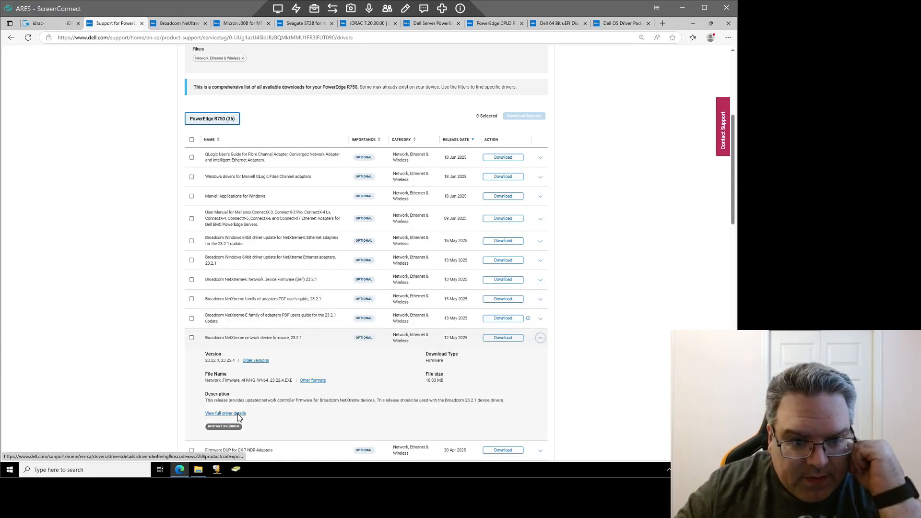
{"action": "right_click", "coordinate": [241, 415]}
{"action": "left_click", "coordinate": [345, 335]}
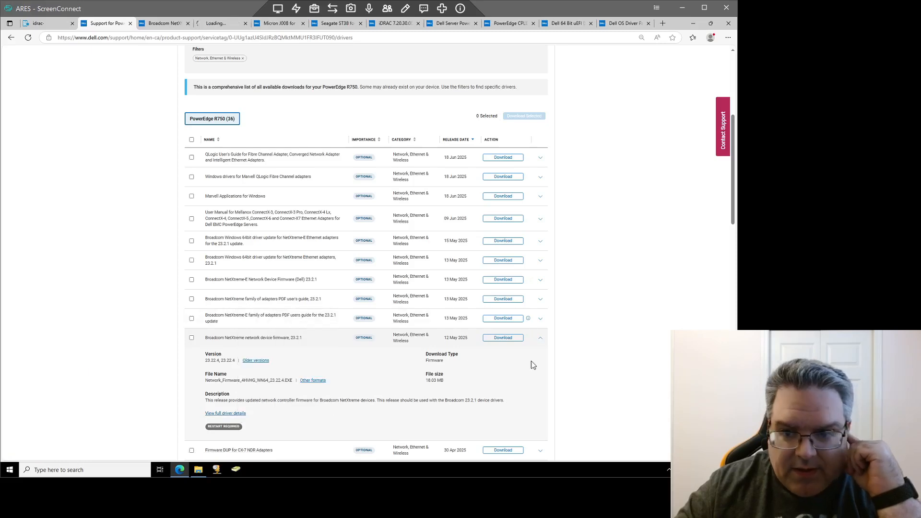
{"action": "left_click", "coordinate": [540, 337]}
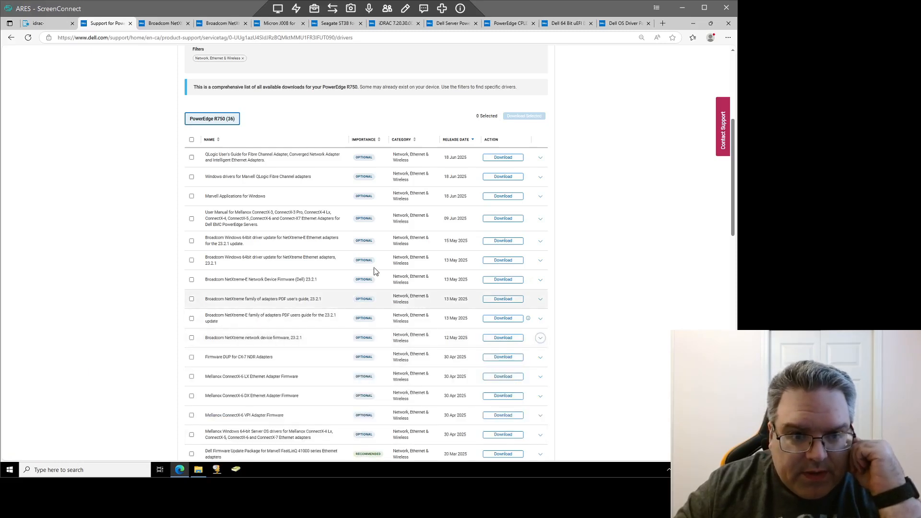
Open the full details of the Broadcom Windows 64bit driver update for NetXtreme-E adapters, 23.2.1, in a new browser tab and collapse its entry
{"action": "left_click", "coordinate": [540, 241]}
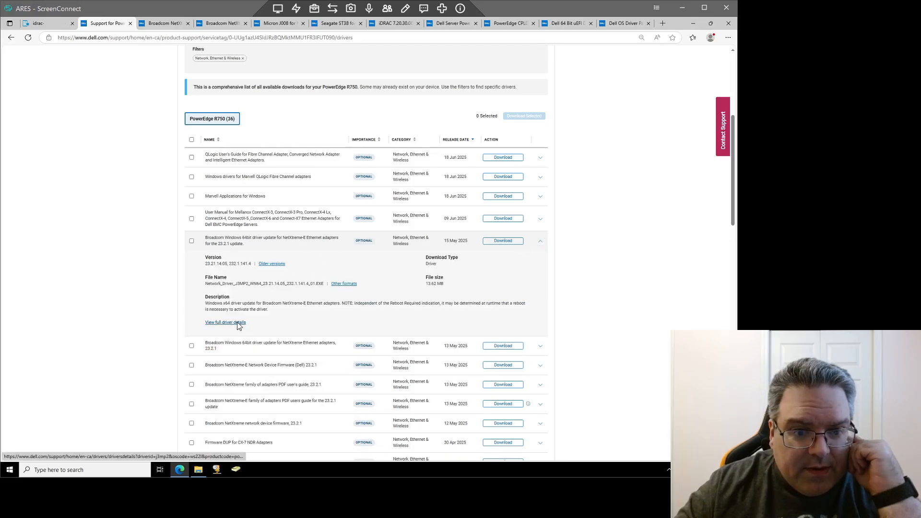
{"action": "right_click", "coordinate": [238, 322]}
{"action": "left_click", "coordinate": [274, 330]}
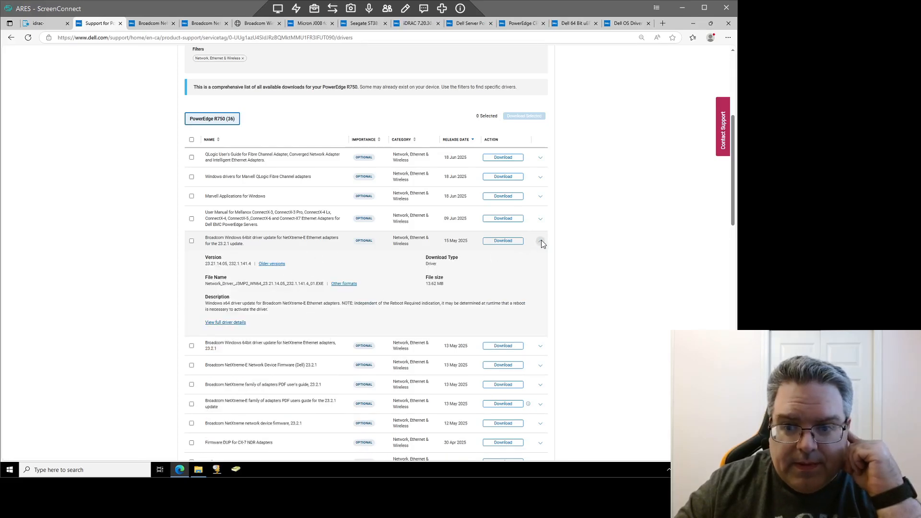
{"action": "left_click", "coordinate": [540, 241]}
Open the full details of the Broadcom Windows 64bit driver update for NetXtreme Ethernet adapters, 23.2.1, in a new browser tab and collapse its entry
{"action": "left_click", "coordinate": [540, 260]}
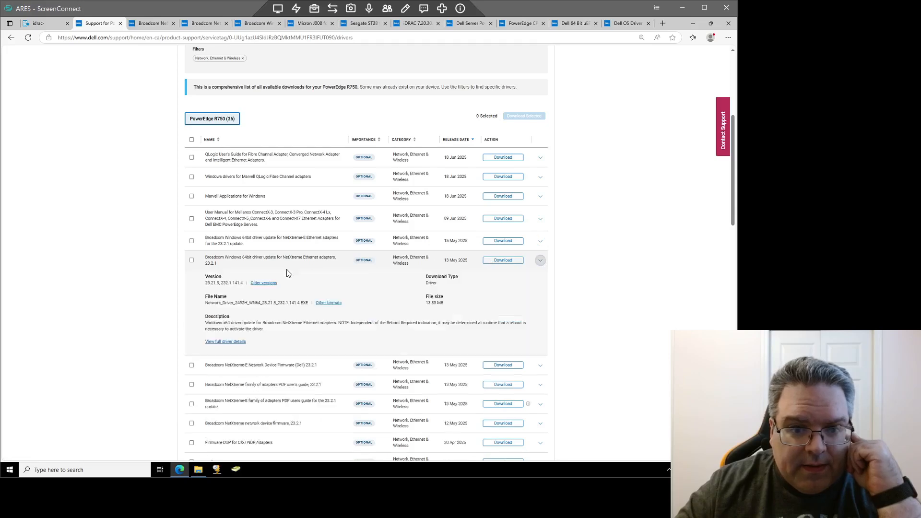
{"action": "right_click", "coordinate": [230, 345]}
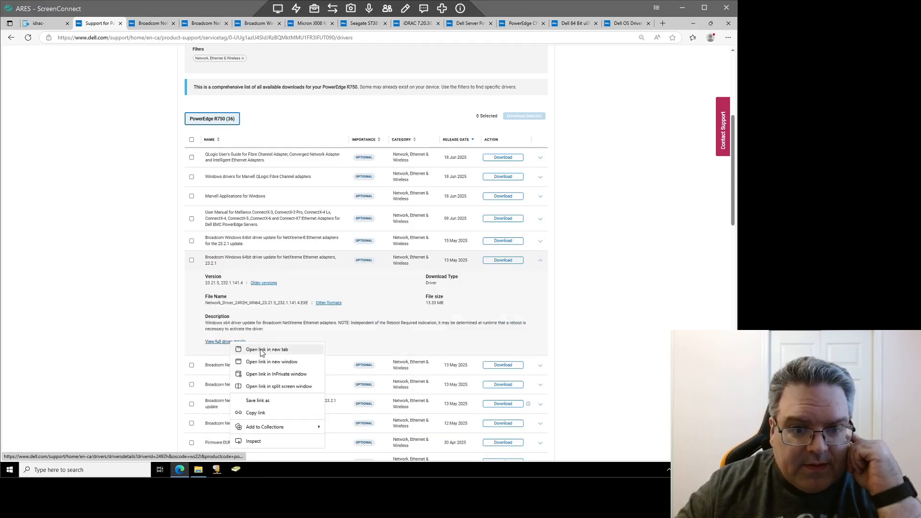
{"action": "left_click", "coordinate": [262, 353]}
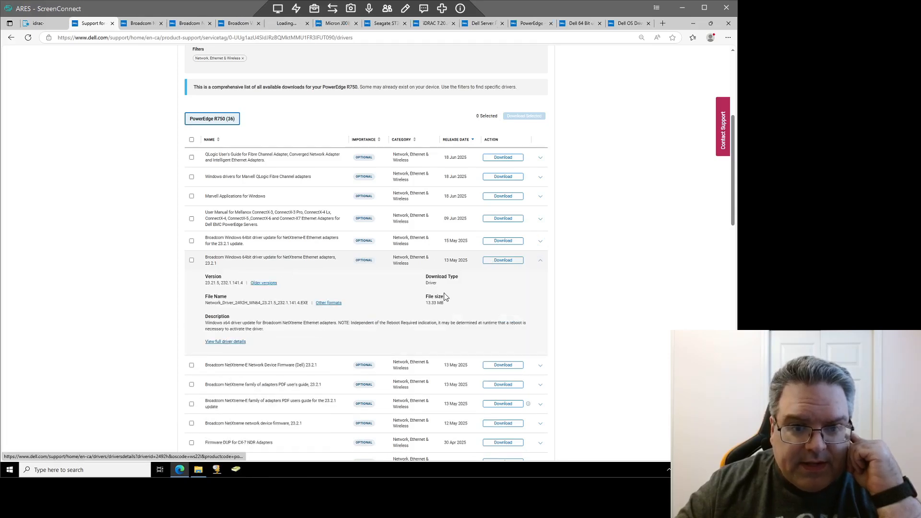
{"action": "left_click", "coordinate": [540, 260]}
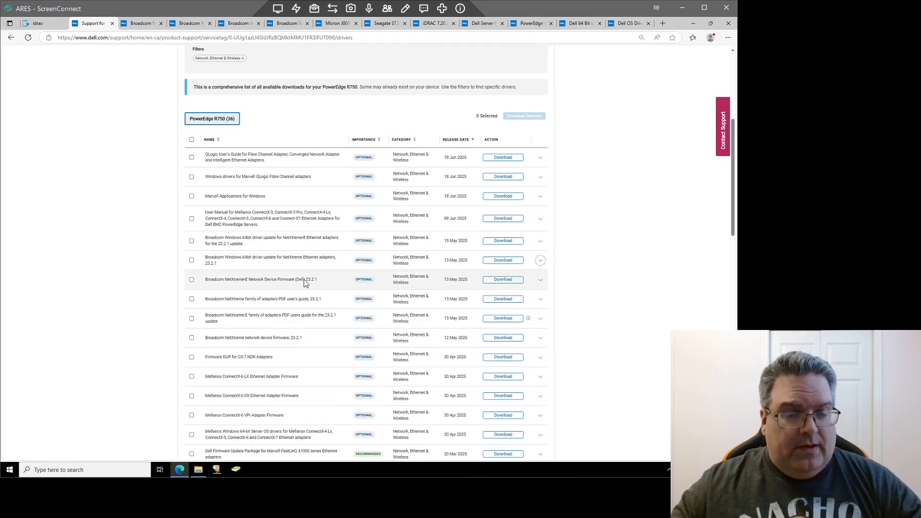
Look through the remaining network downloads for firmware matching the Intel X540-T2 adapters listed in iDRAC
{"action": "scroll", "coordinate": [305, 283], "scroll_direction": "down", "scroll_amount": 1}
{"action": "scroll", "coordinate": [305, 283], "scroll_direction": "down", "scroll_amount": 2}
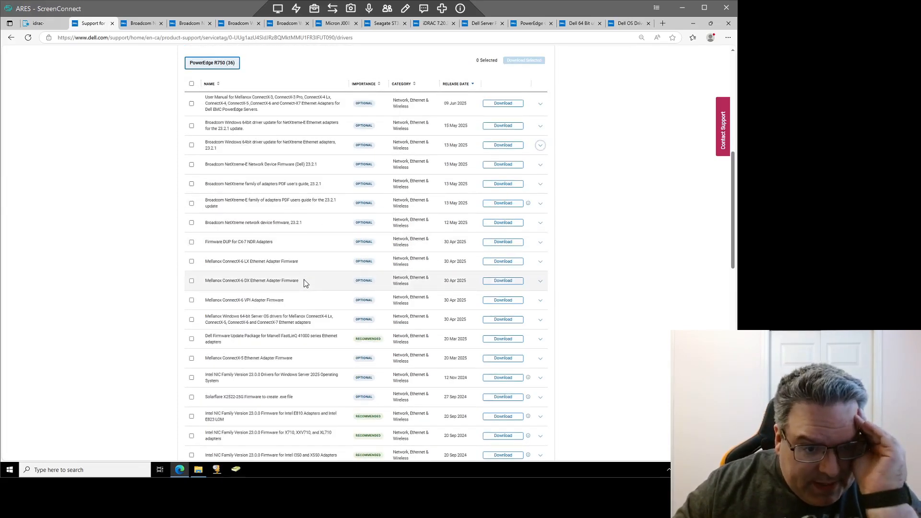
{"action": "scroll", "coordinate": [305, 283], "scroll_direction": "down", "scroll_amount": 1}
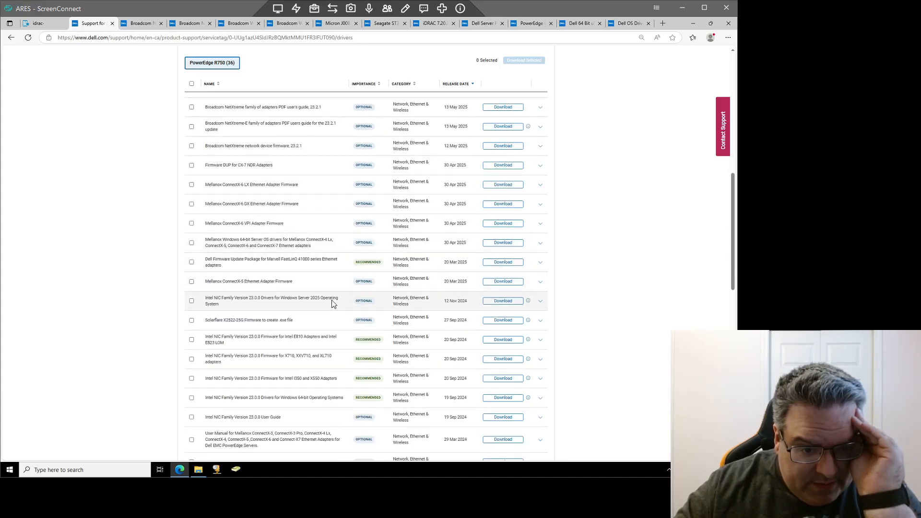
{"action": "scroll", "coordinate": [321, 295], "scroll_direction": "down", "scroll_amount": 1}
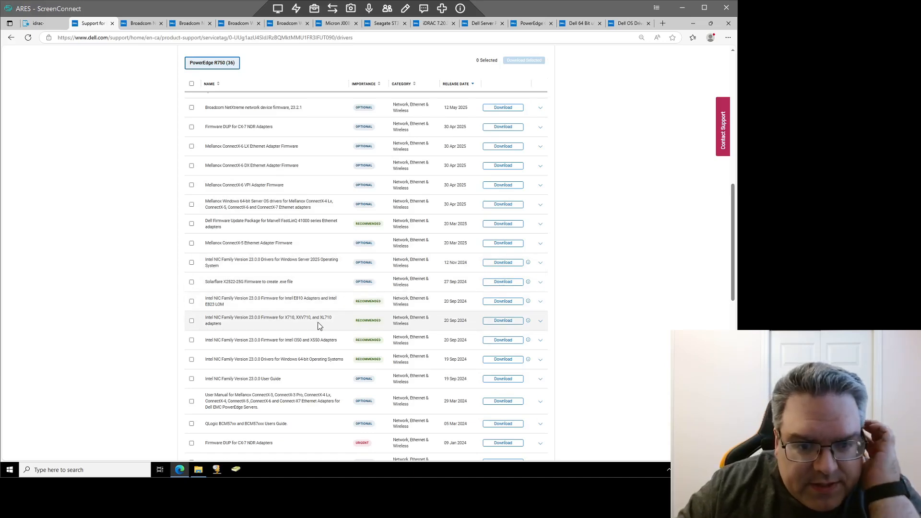
{"action": "left_click", "coordinate": [38, 24]}
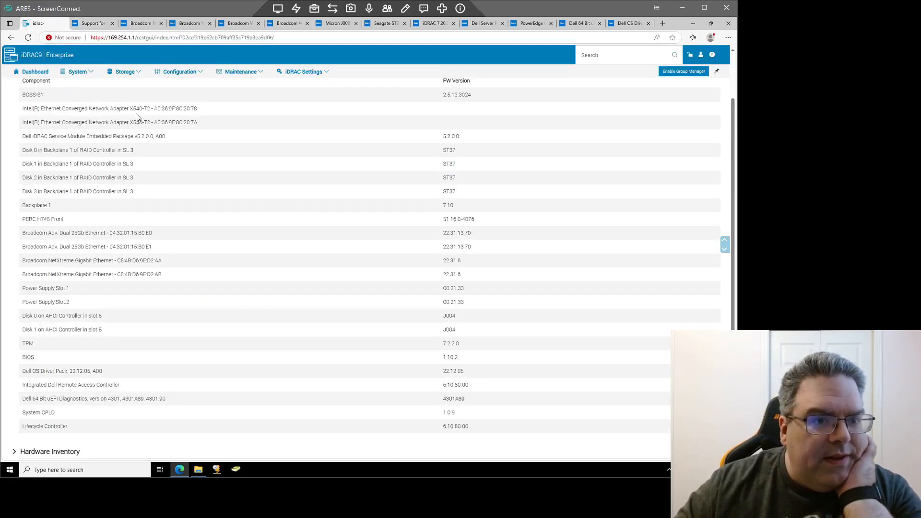
{"action": "left_click", "coordinate": [92, 23]}
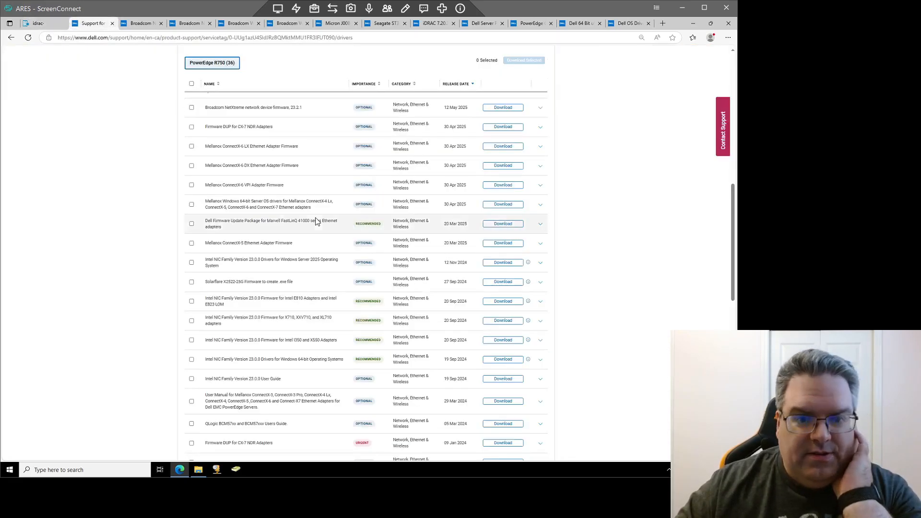
{"action": "scroll", "coordinate": [321, 286], "scroll_direction": "down", "scroll_amount": 1}
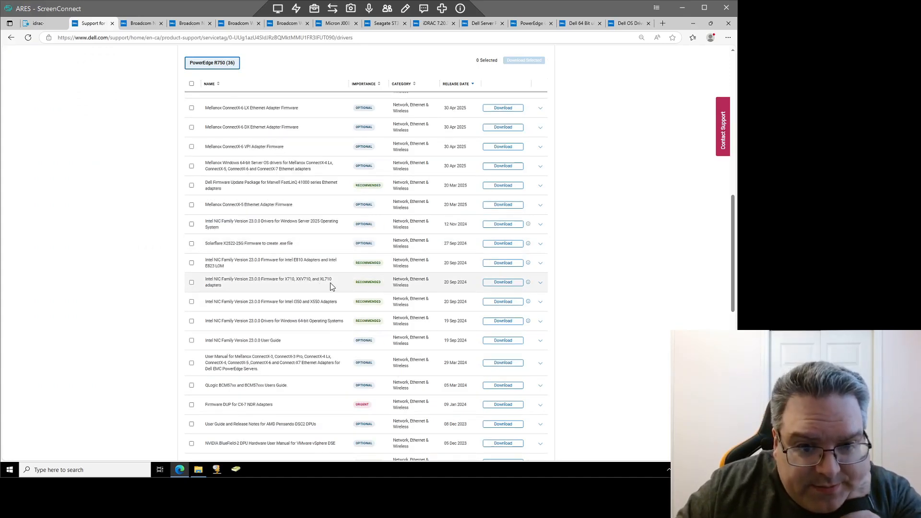
{"action": "scroll", "coordinate": [330, 286], "scroll_direction": "down", "scroll_amount": 1}
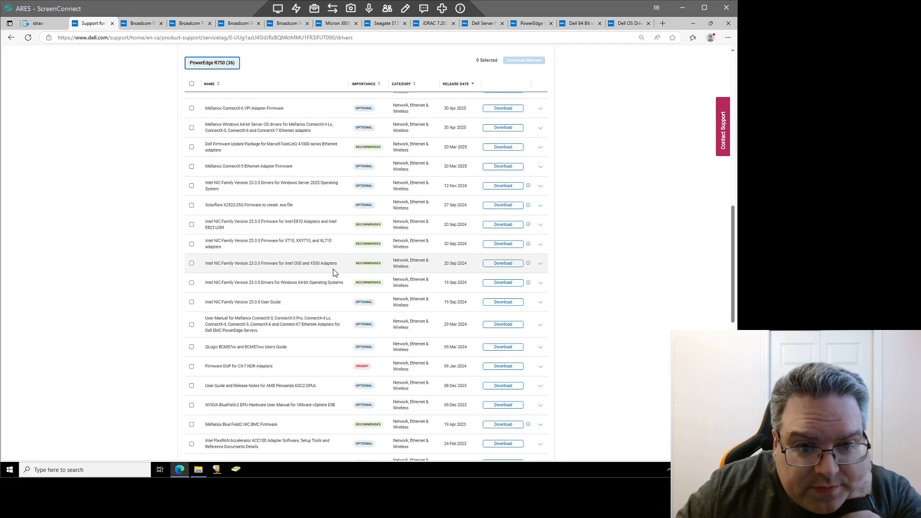
{"action": "scroll", "coordinate": [335, 272], "scroll_direction": "down", "scroll_amount": 2}
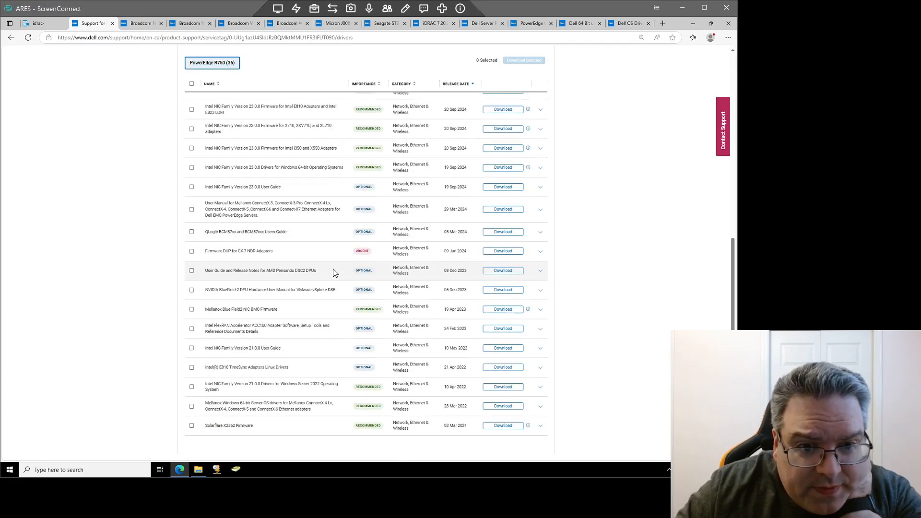
{"action": "scroll", "coordinate": [333, 288], "scroll_direction": "down", "scroll_amount": 2}
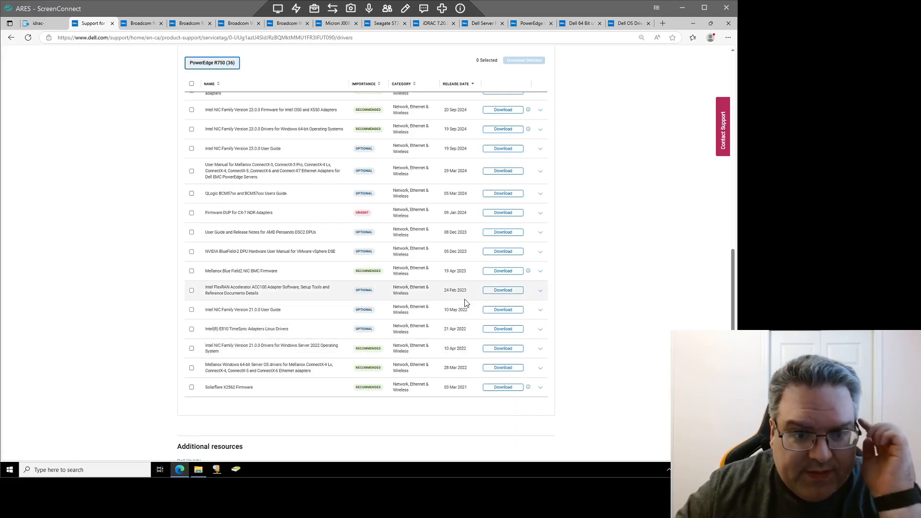
{"action": "scroll", "coordinate": [463, 303], "scroll_direction": "up", "scroll_amount": 2}
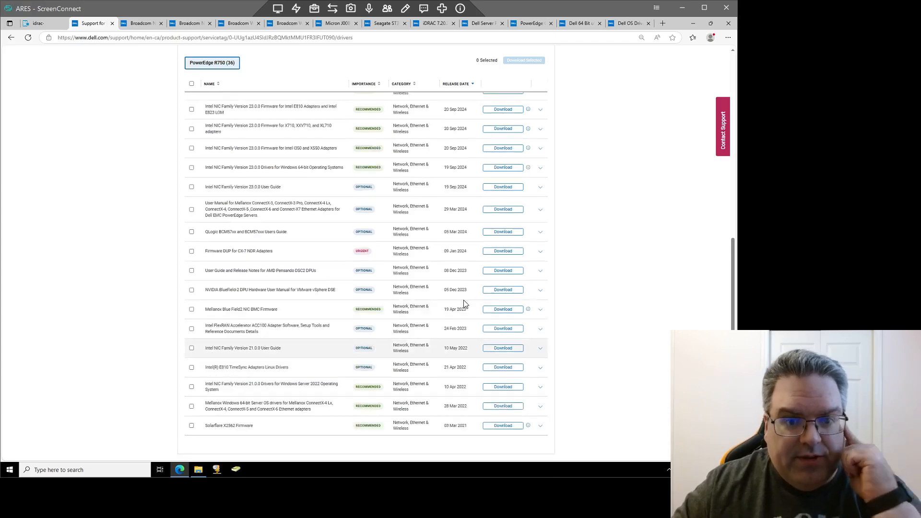
{"action": "scroll", "coordinate": [463, 303], "scroll_direction": "up", "scroll_amount": 1}
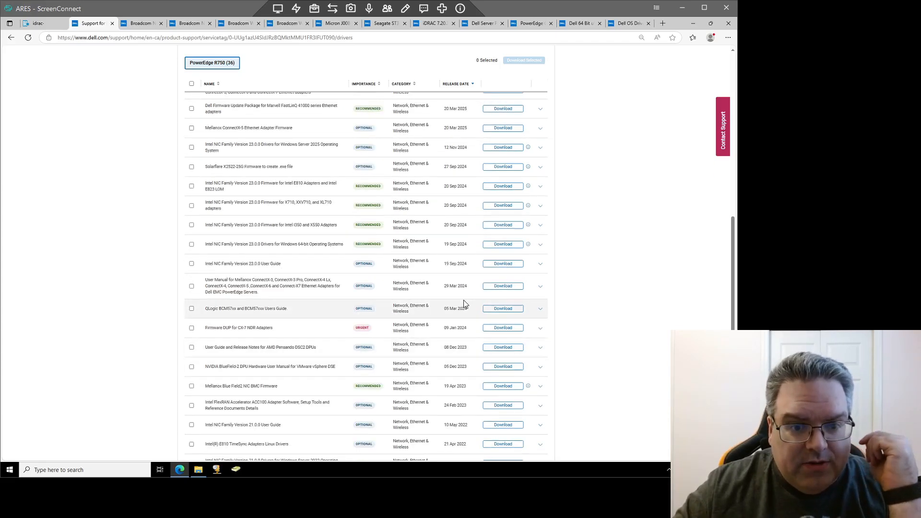
{"action": "scroll", "coordinate": [464, 303], "scroll_direction": "up", "scroll_amount": 1}
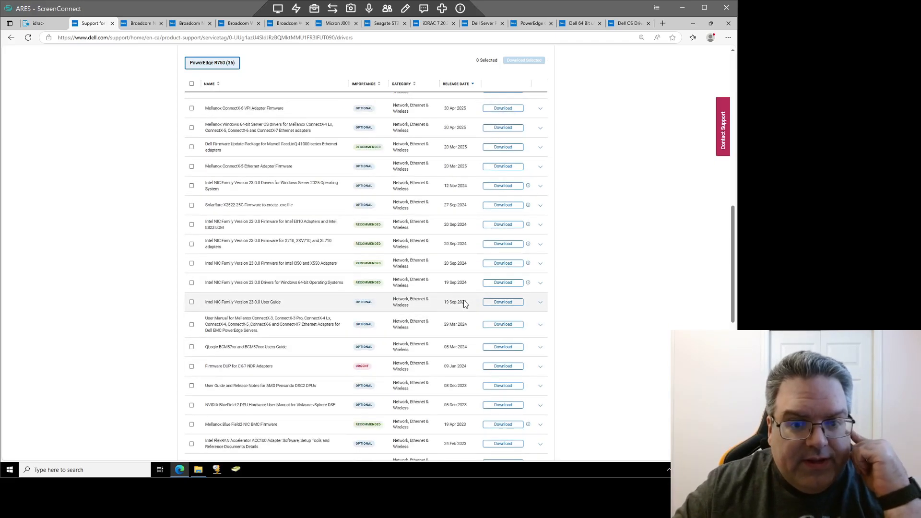
{"action": "scroll", "coordinate": [463, 303], "scroll_direction": "up", "scroll_amount": 2}
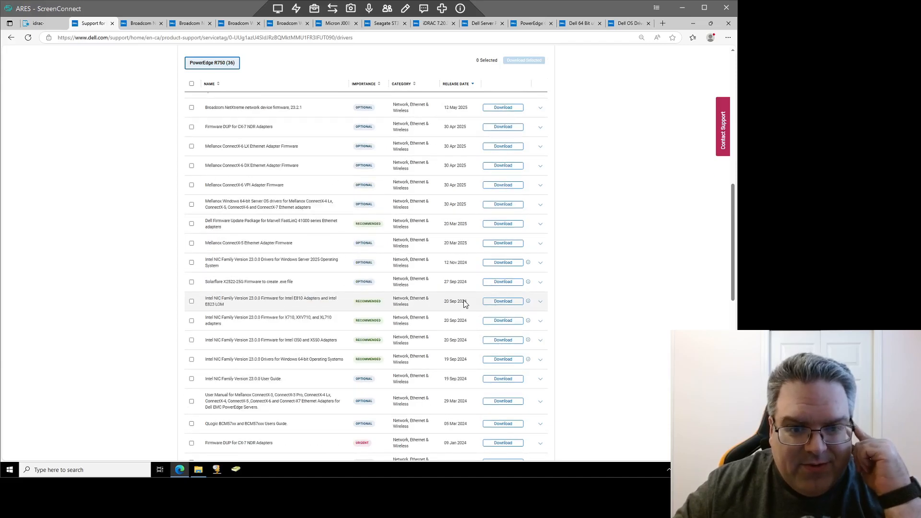
Switch the Category filter of the PowerEdge R750 downloads from Network, Ethernet & Wireless to SAS RAID
{"action": "scroll", "coordinate": [464, 303], "scroll_direction": "up", "scroll_amount": 10}
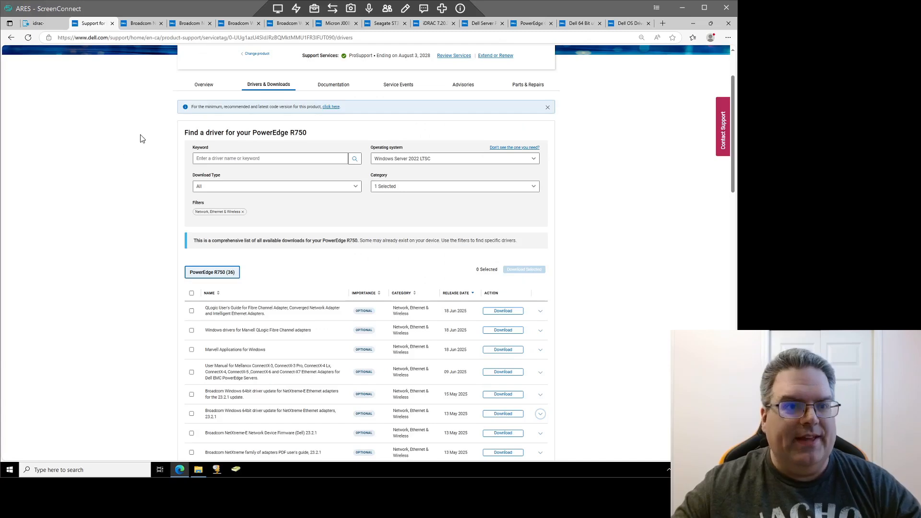
{"action": "left_click", "coordinate": [402, 188]}
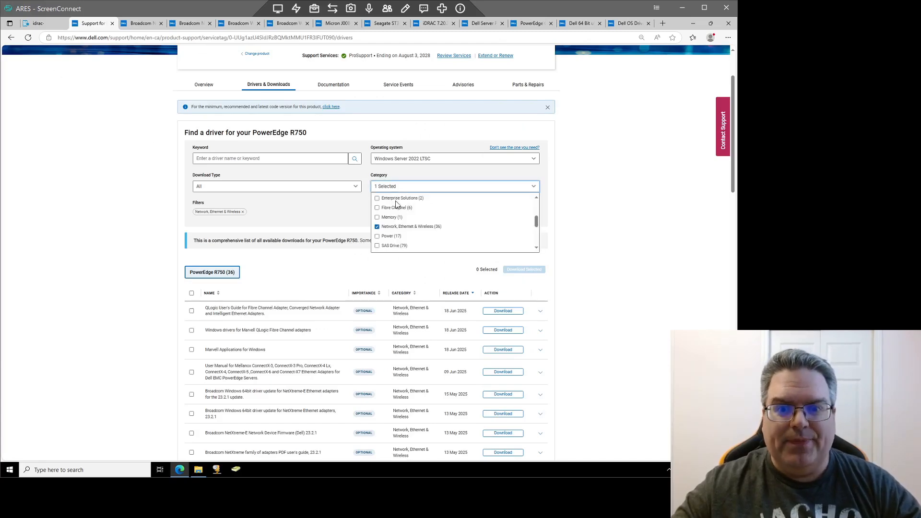
{"action": "left_click", "coordinate": [382, 228]}
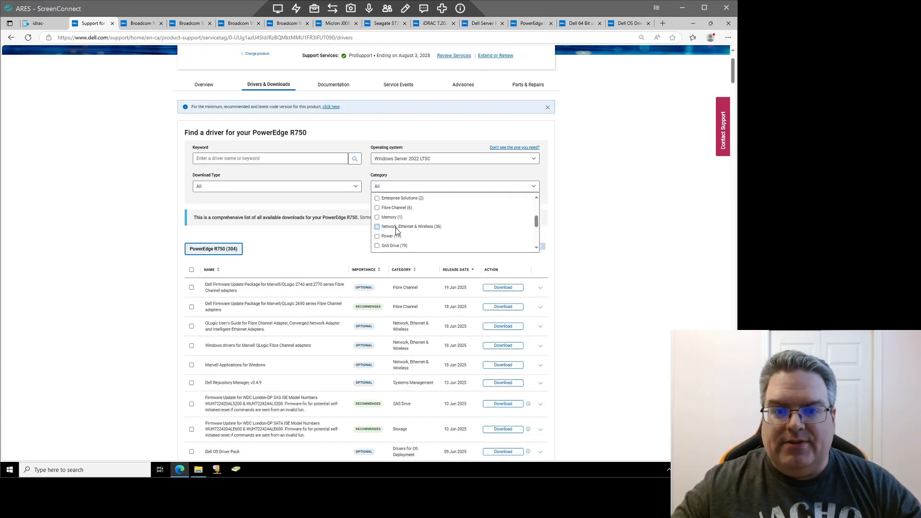
{"action": "scroll", "coordinate": [396, 231], "scroll_direction": "down", "scroll_amount": 1}
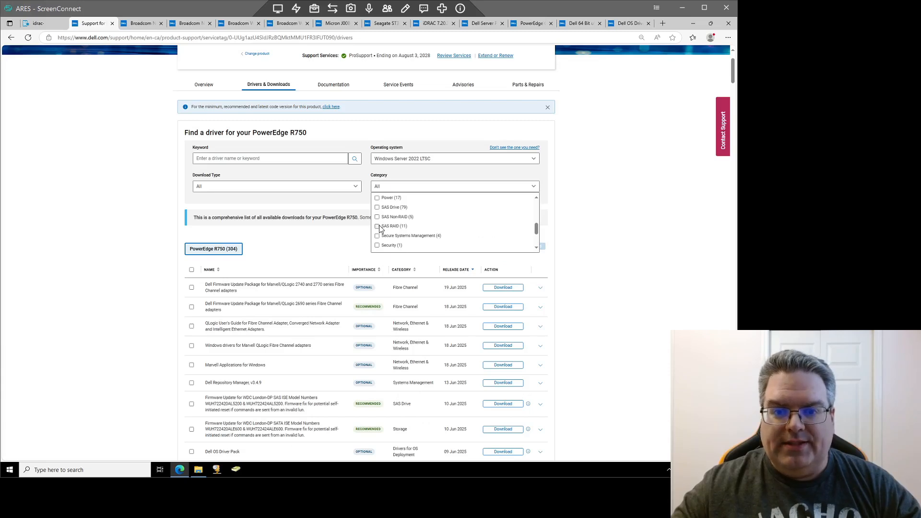
{"action": "left_click", "coordinate": [378, 227]}
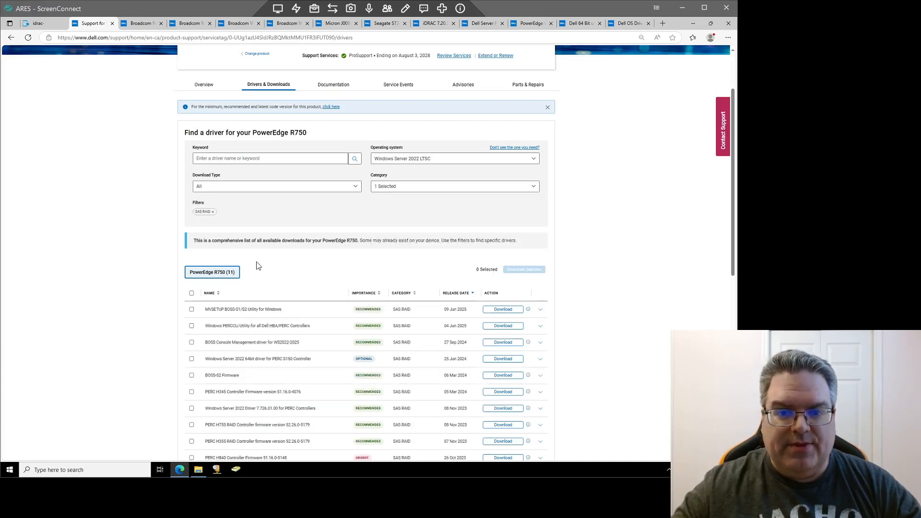
Compare the SAS RAID downloads with the installed BOSS-S1 and PERC H745 firmware versions in iDRAC
{"action": "scroll", "coordinate": [126, 298], "scroll_direction": "down", "scroll_amount": 2}
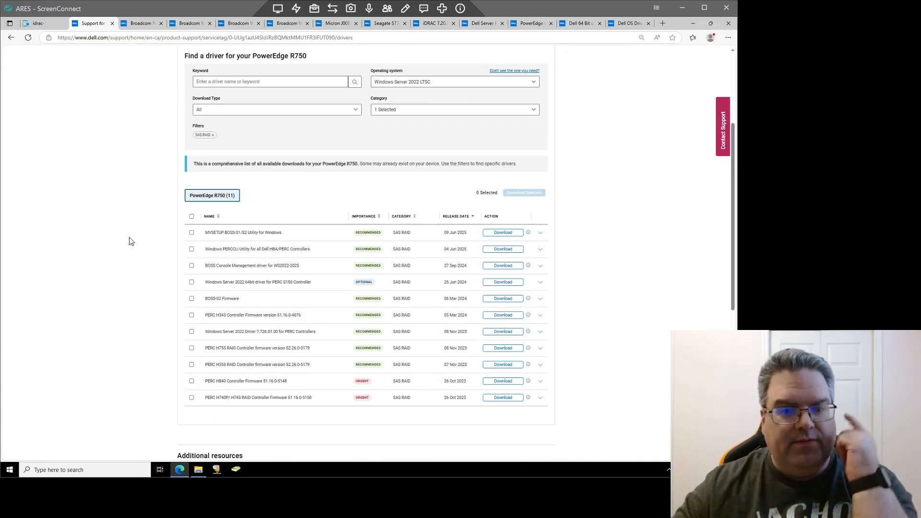
{"action": "left_click", "coordinate": [36, 23]}
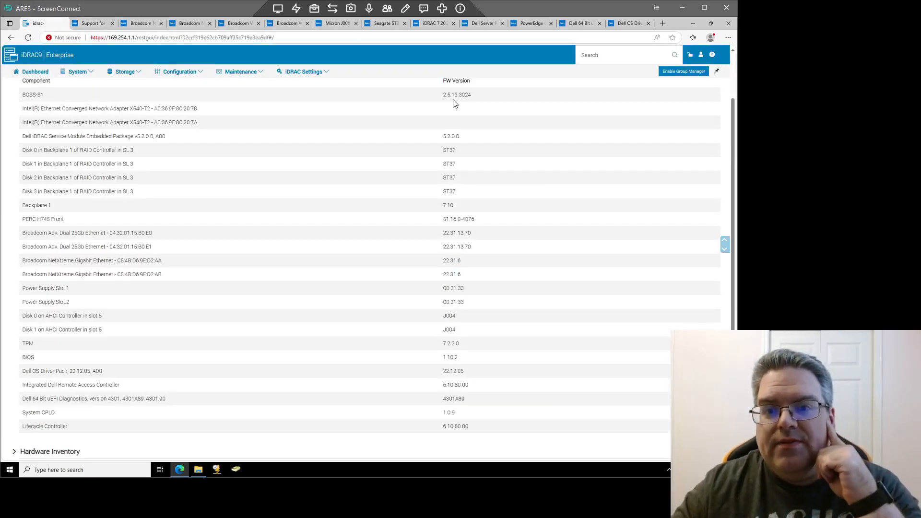
{"action": "left_click", "coordinate": [93, 24]}
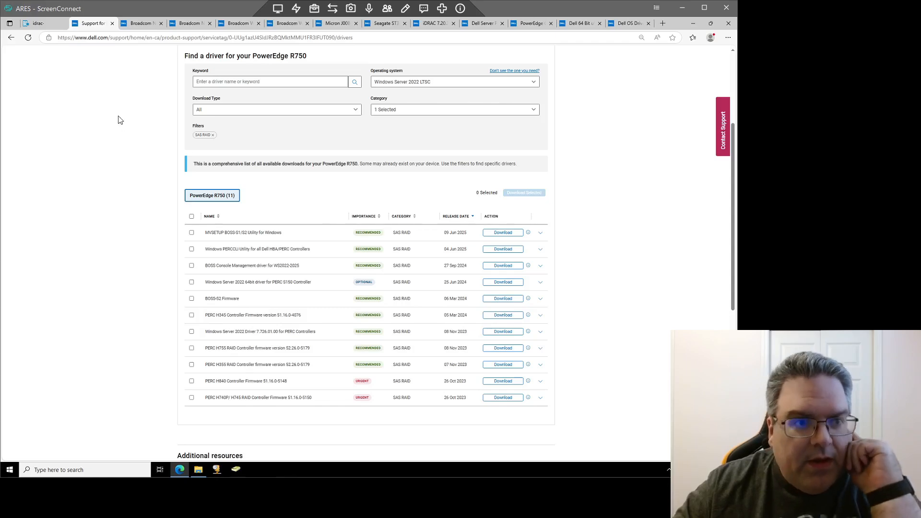
Expand the PERC H740P/H745 RAID Controller Firmware 51.16.0-5150 download and compare its version with the PERC H745 Front firmware listed in iDRAC
{"action": "left_click", "coordinate": [41, 24]}
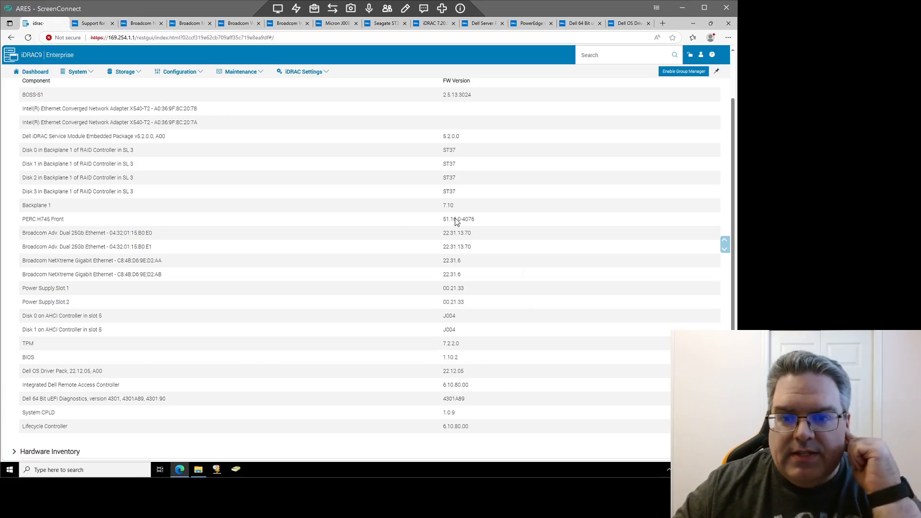
{"action": "left_click", "coordinate": [92, 24]}
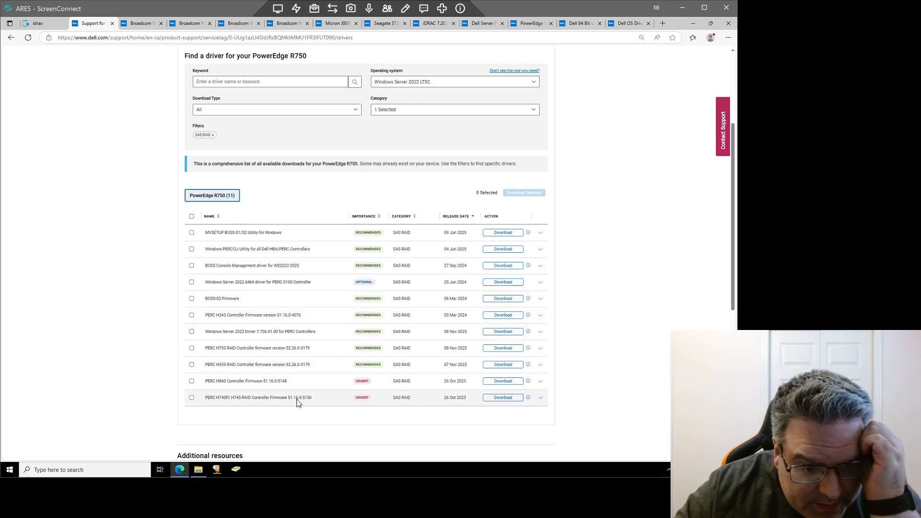
{"action": "left_click", "coordinate": [540, 398]}
{"action": "scroll", "coordinate": [254, 354], "scroll_direction": "down", "scroll_amount": 2}
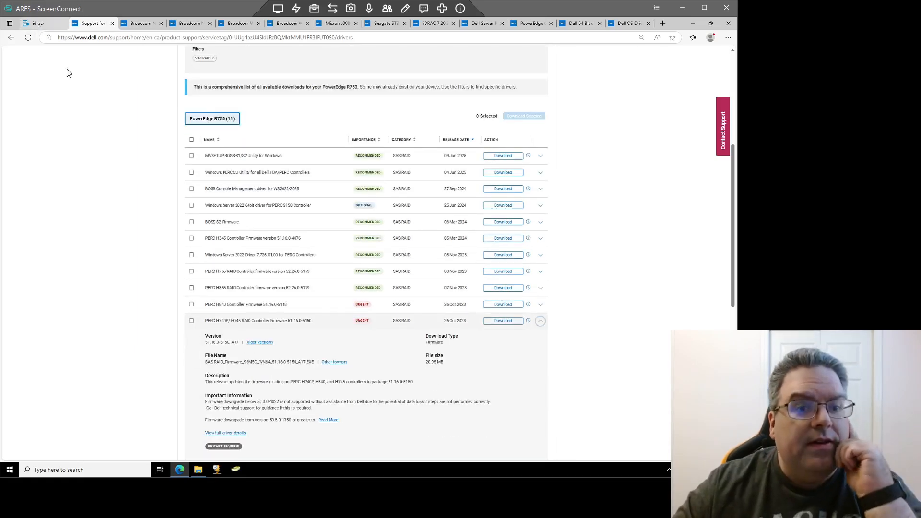
{"action": "left_click", "coordinate": [41, 23]}
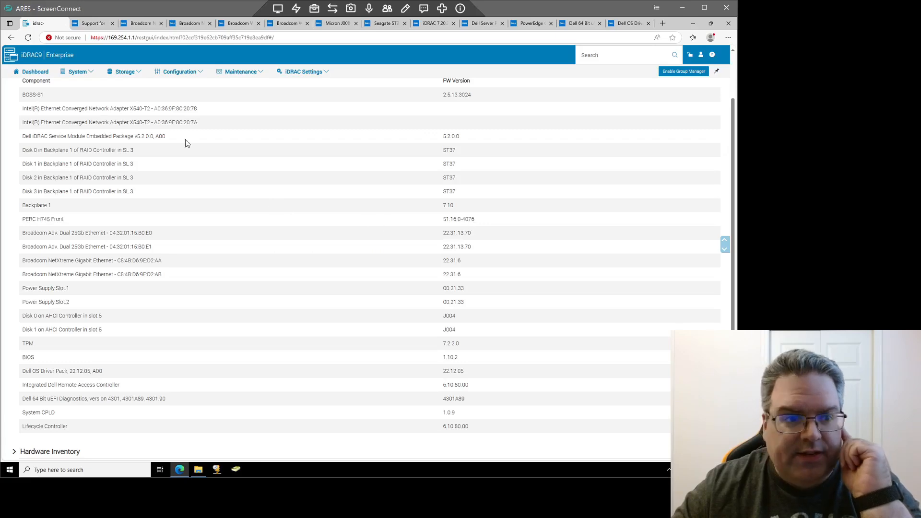
{"action": "left_click", "coordinate": [95, 21]}
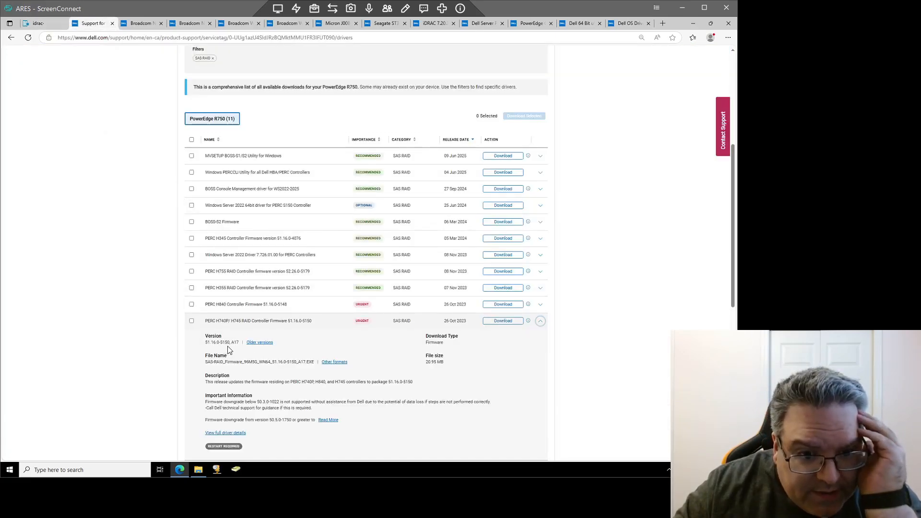
Open the full details of the PERC H740P/H745 RAID Controller Firmware 51.16.0-5150 in a new browser tab and collapse its entry
{"action": "right_click", "coordinate": [238, 433]}
{"action": "left_click", "coordinate": [272, 335]}
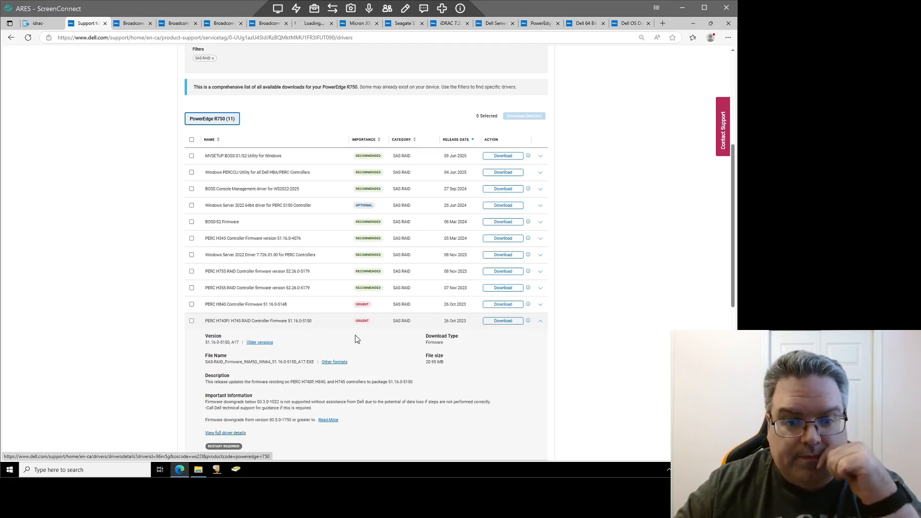
{"action": "left_click", "coordinate": [539, 321]}
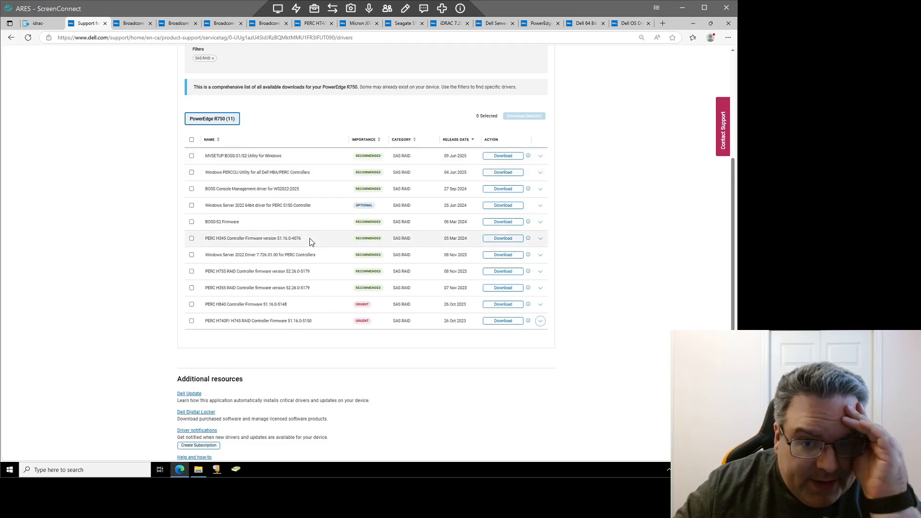
Check the iDRAC component list again and switch the downloads' Category filter from SAS RAID to Systems Management
{"action": "scroll", "coordinate": [331, 221], "scroll_direction": "up", "scroll_amount": 2}
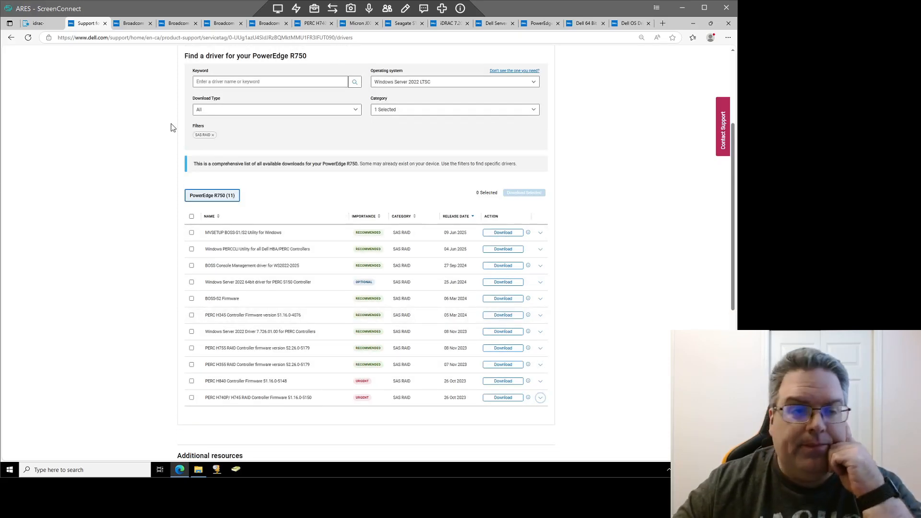
{"action": "left_click", "coordinate": [38, 23]}
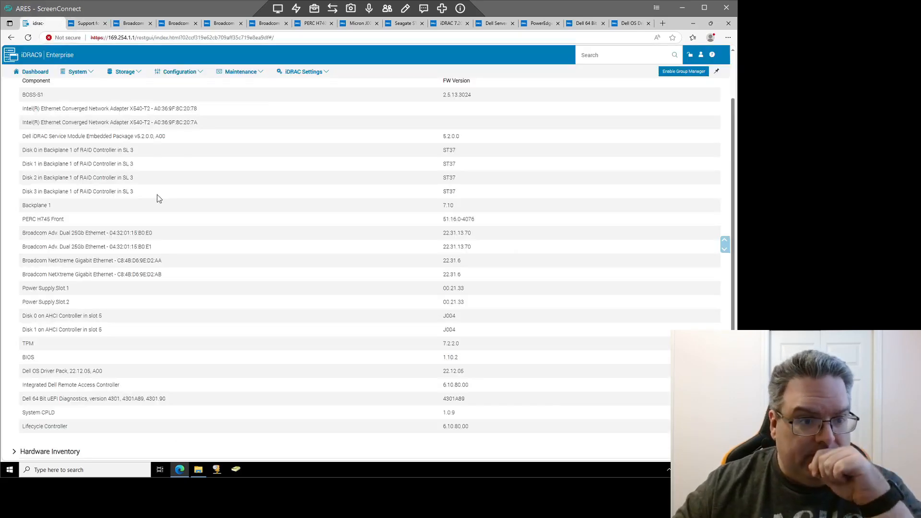
{"action": "left_click", "coordinate": [88, 24]}
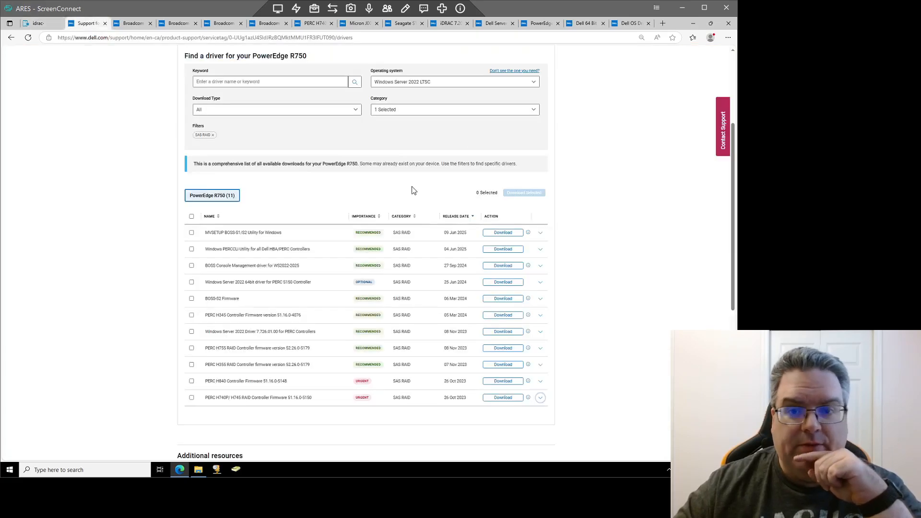
{"action": "left_click", "coordinate": [438, 110]}
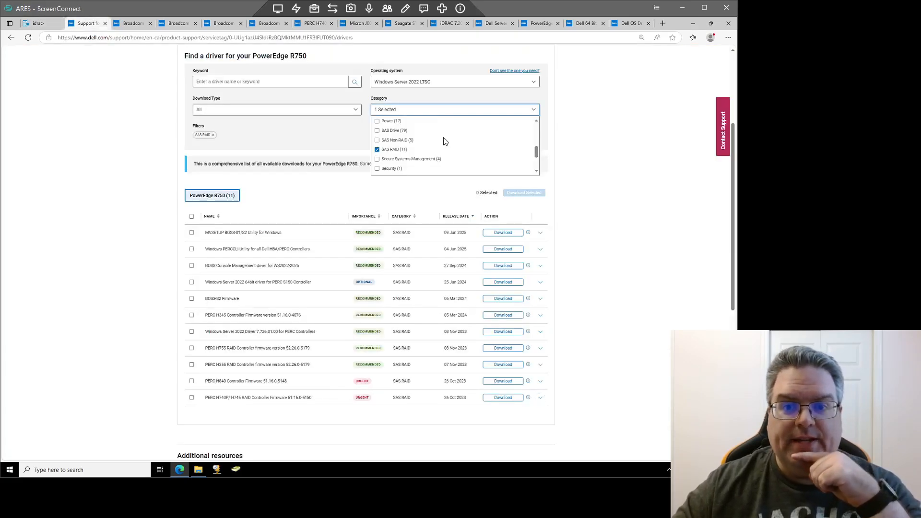
{"action": "left_click", "coordinate": [377, 150]}
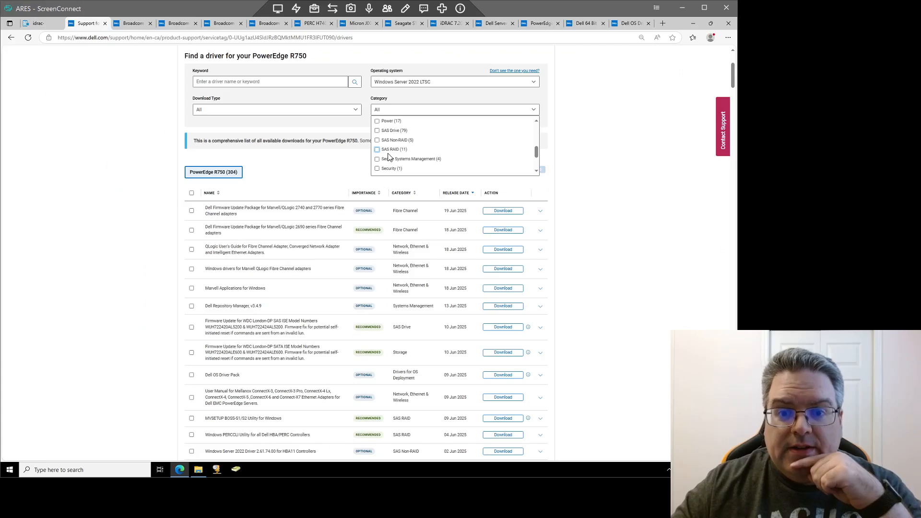
{"action": "scroll", "coordinate": [388, 157], "scroll_direction": "down", "scroll_amount": 1}
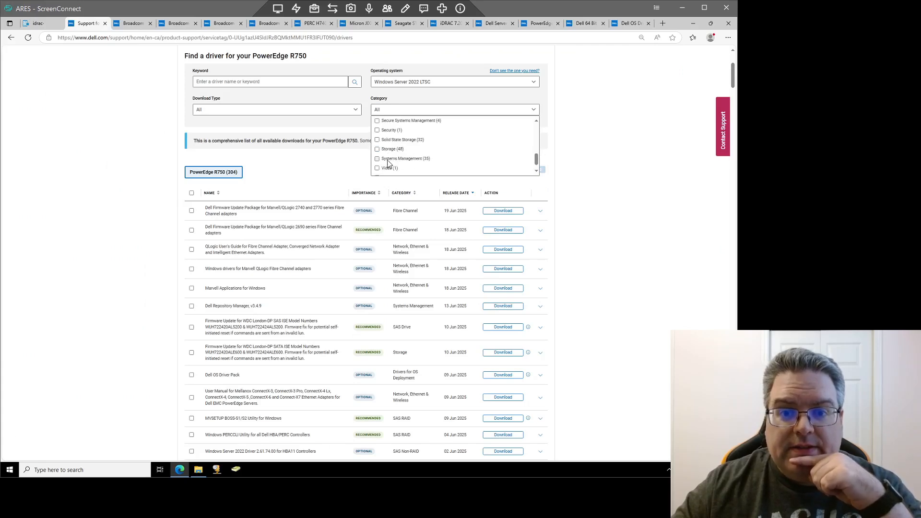
{"action": "left_click", "coordinate": [377, 159]}
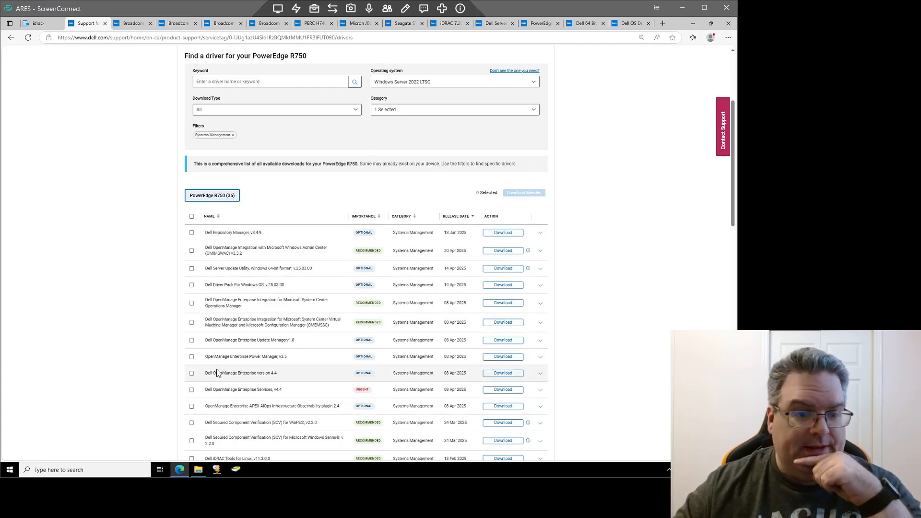
Look up the installed Dell iDRAC Service Module version in the server's Programs and Features, and close the window
{"action": "left_click", "coordinate": [10, 470]}
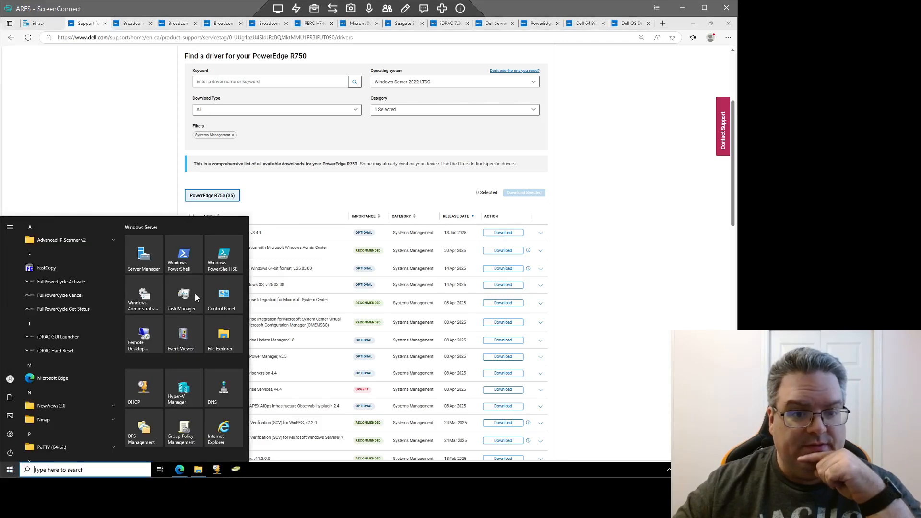
{"action": "left_click", "coordinate": [234, 296]}
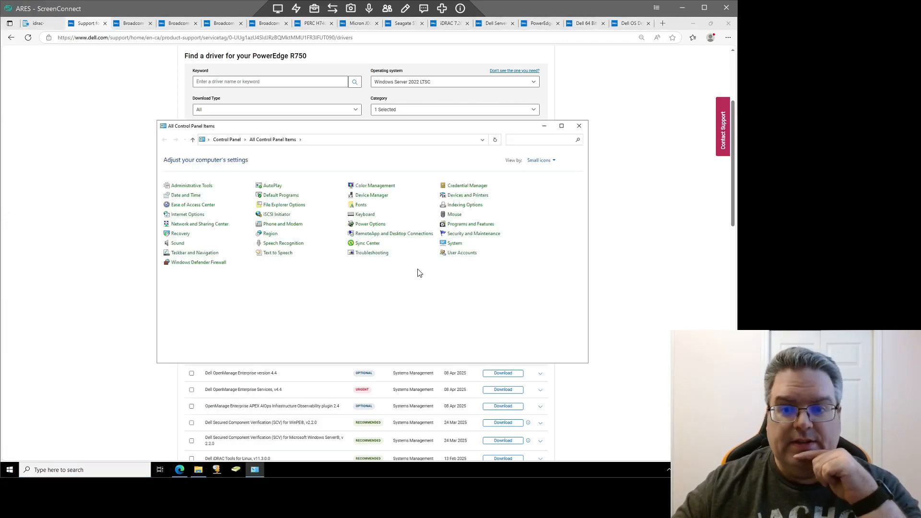
{"action": "left_click", "coordinate": [470, 225]}
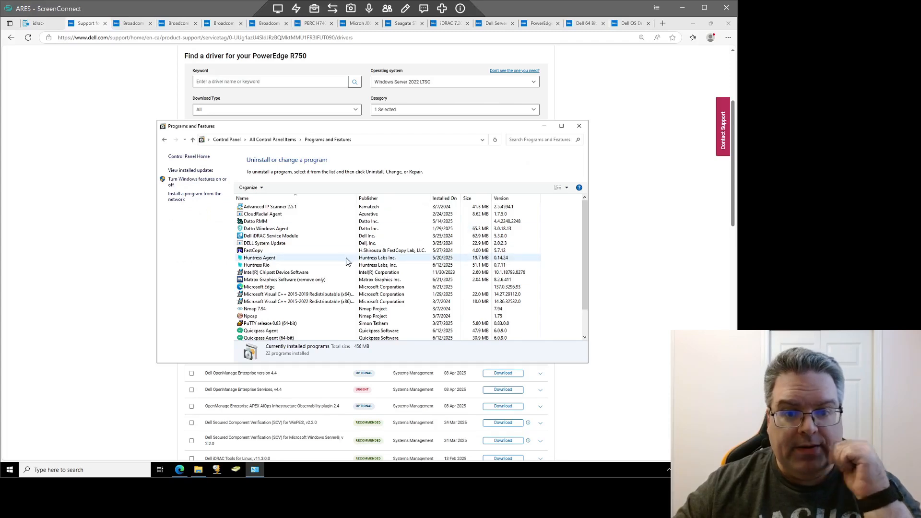
{"action": "scroll", "coordinate": [344, 261], "scroll_direction": "down", "scroll_amount": 2}
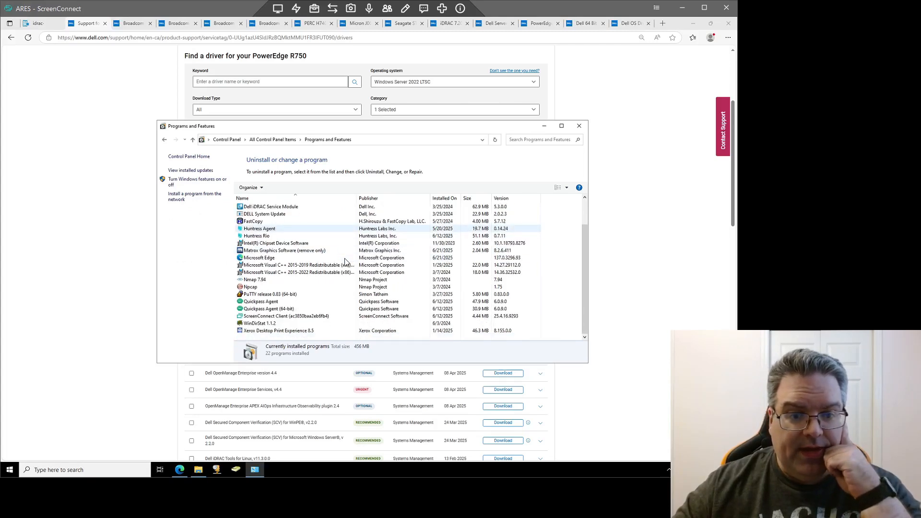
{"action": "scroll", "coordinate": [344, 265], "scroll_direction": "up", "scroll_amount": 2}
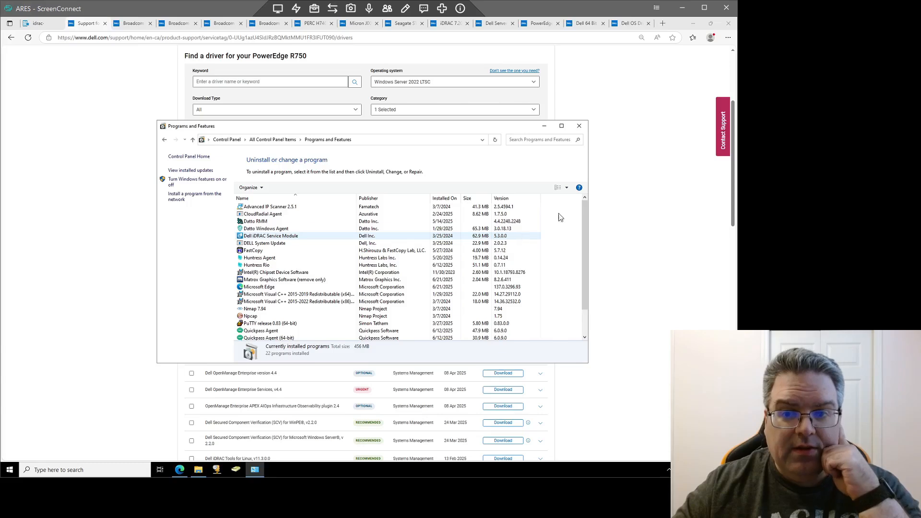
{"action": "left_click", "coordinate": [578, 125]}
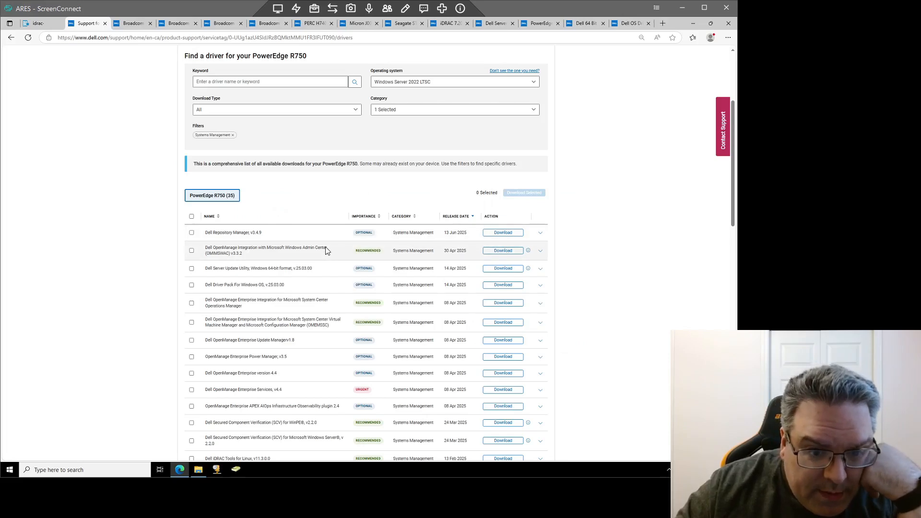
Open the full details of Dell iDRAC Service Module for Windows, v5.4.0.0, in a new browser tab and collapse its entry
{"action": "scroll", "coordinate": [326, 250], "scroll_direction": "down", "scroll_amount": 2}
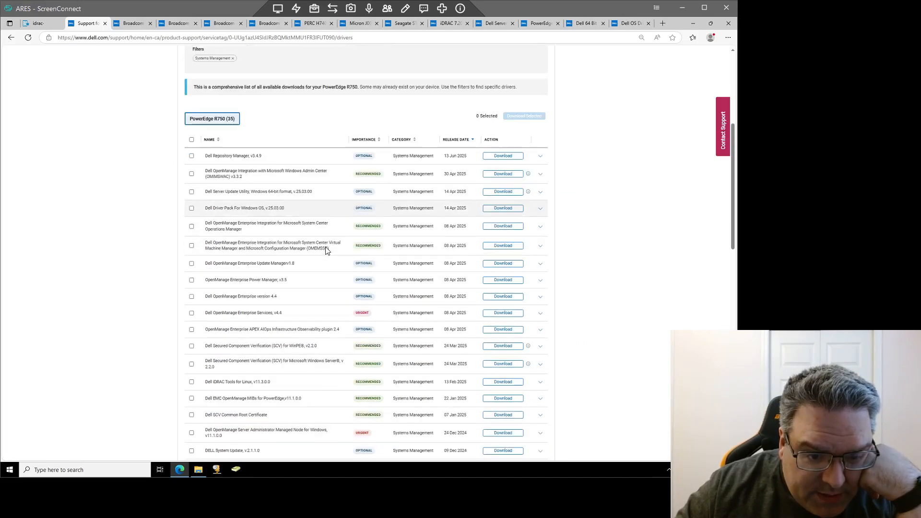
{"action": "scroll", "coordinate": [325, 250], "scroll_direction": "down", "scroll_amount": 1}
{"action": "scroll", "coordinate": [325, 250], "scroll_direction": "down", "scroll_amount": 1}
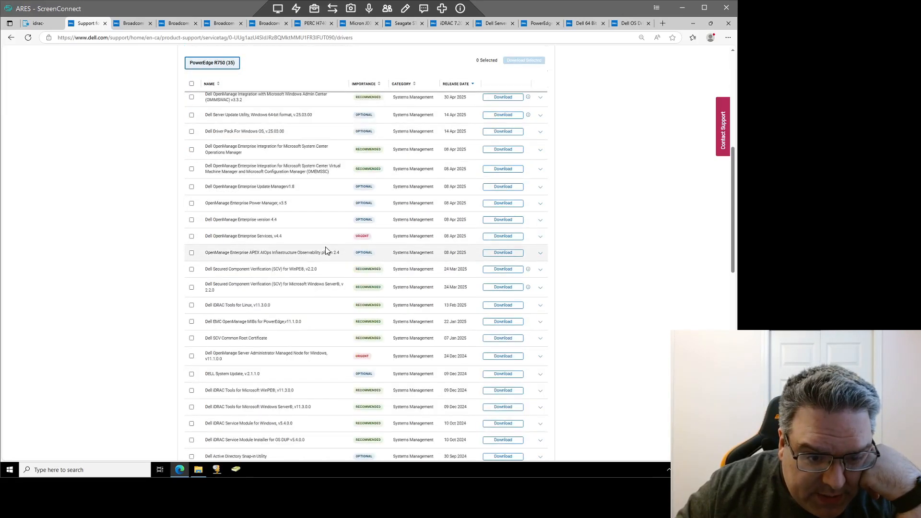
{"action": "scroll", "coordinate": [325, 251], "scroll_direction": "down", "scroll_amount": 2}
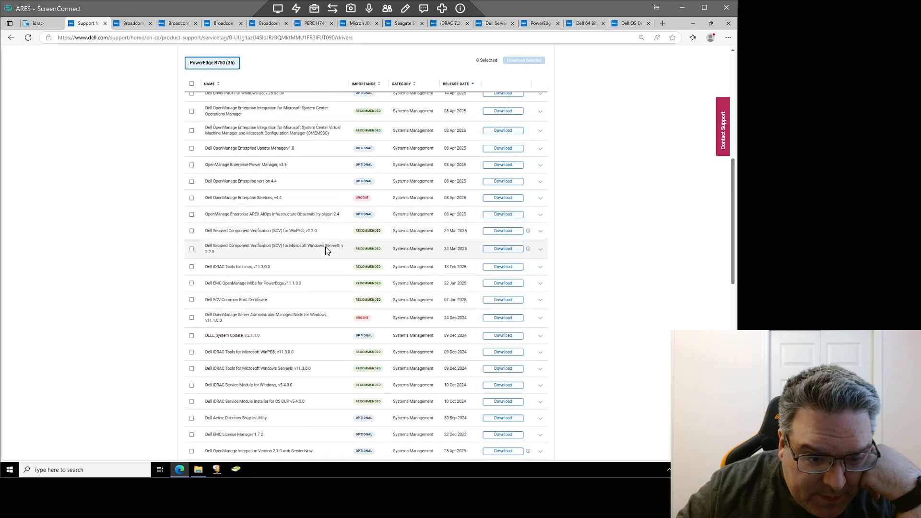
{"action": "scroll", "coordinate": [323, 259], "scroll_direction": "down", "scroll_amount": 1}
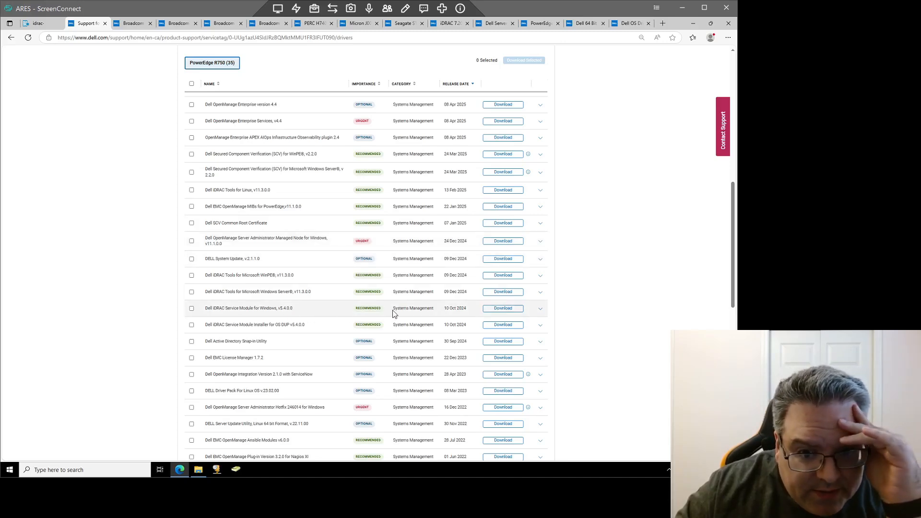
{"action": "left_click", "coordinate": [540, 309]}
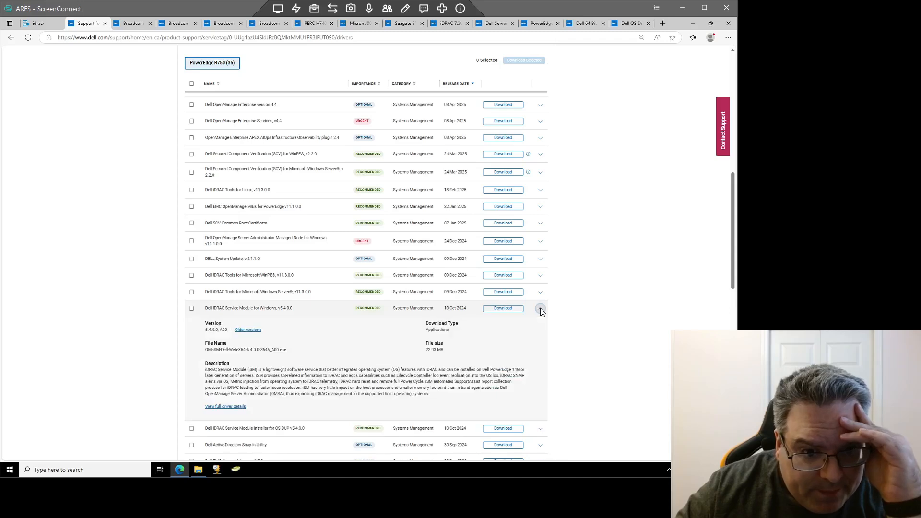
{"action": "scroll", "coordinate": [361, 325], "scroll_direction": "down", "scroll_amount": 2}
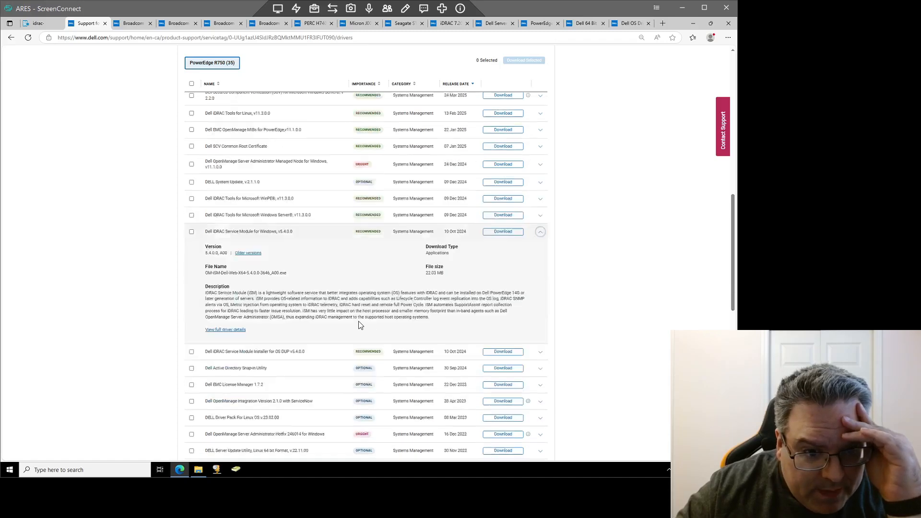
{"action": "right_click", "coordinate": [241, 335]}
{"action": "left_click", "coordinate": [281, 341]}
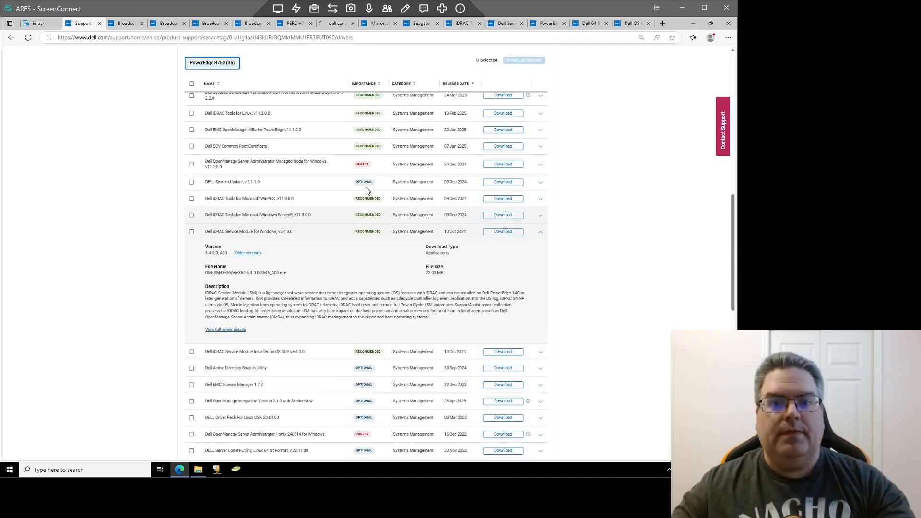
{"action": "left_click", "coordinate": [540, 232]}
{"action": "scroll", "coordinate": [417, 225], "scroll_direction": "up", "scroll_amount": 6}
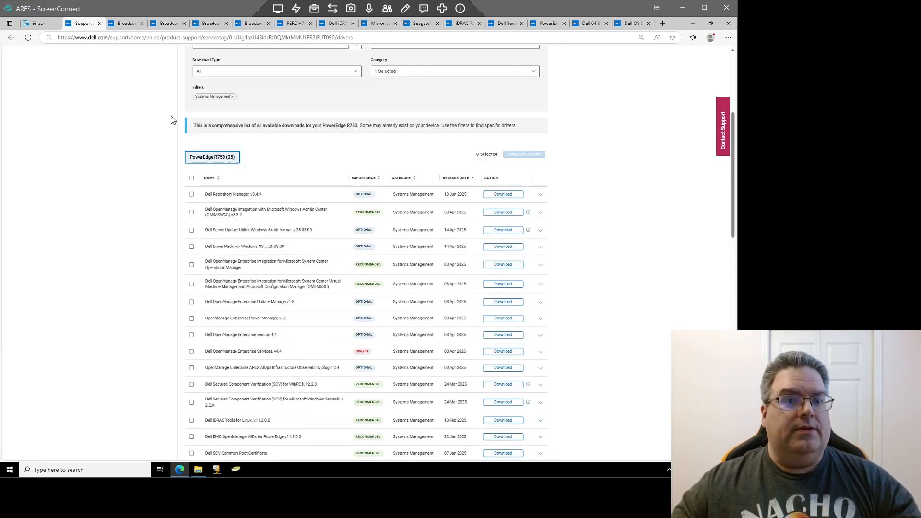
Download the Broadcom NetXtreme-E firmware package Network_Firmware_DRJDR_WN64_23.21.14.14_01.EXE, keep the flagged file, and close its details page
{"action": "left_click", "coordinate": [127, 25]}
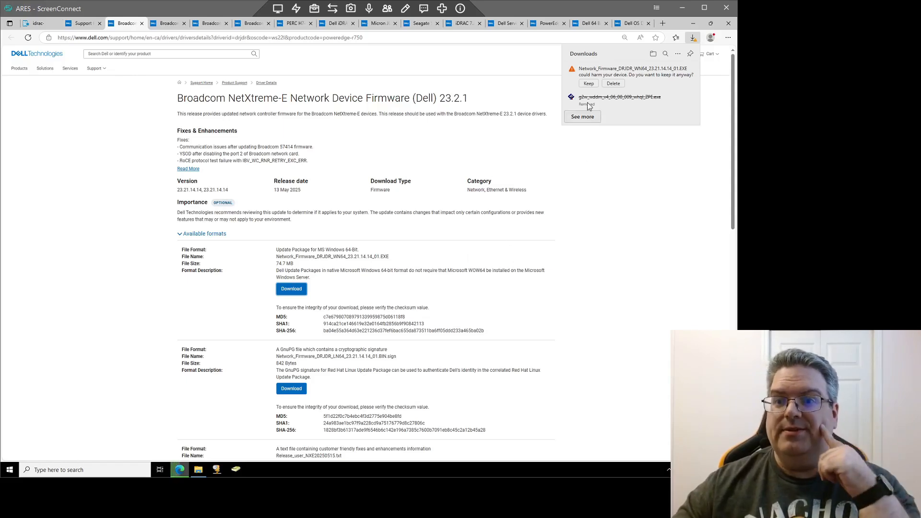
{"action": "left_click", "coordinate": [589, 84]}
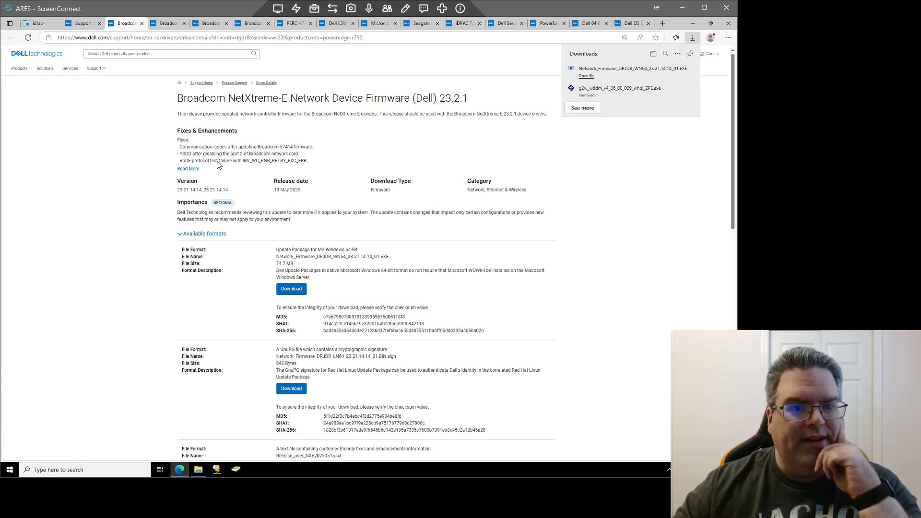
{"action": "left_click", "coordinate": [141, 24]}
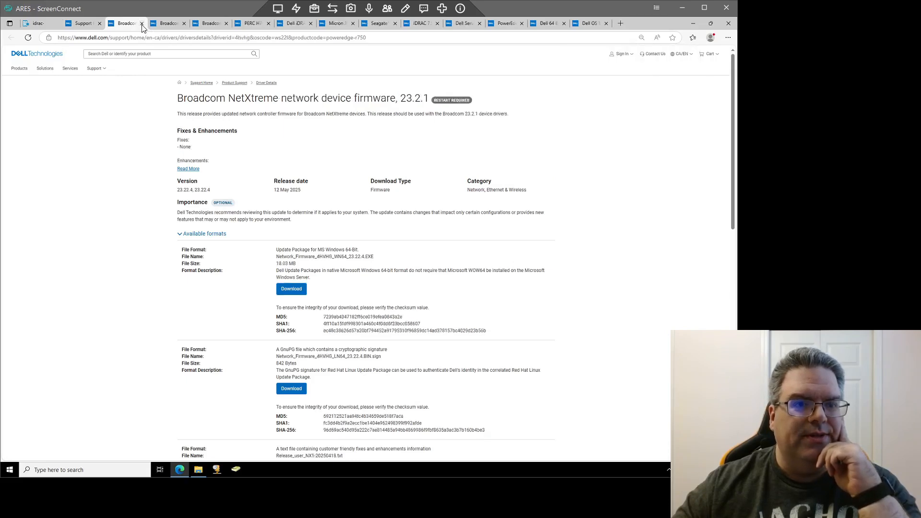
Download the Broadcom NetXtreme firmware package Network_Firmware_4HVHG_WN64_23.22.4.EXE, keep the flagged file, and close the remaining Broadcom pages
{"action": "left_click", "coordinate": [291, 288]}
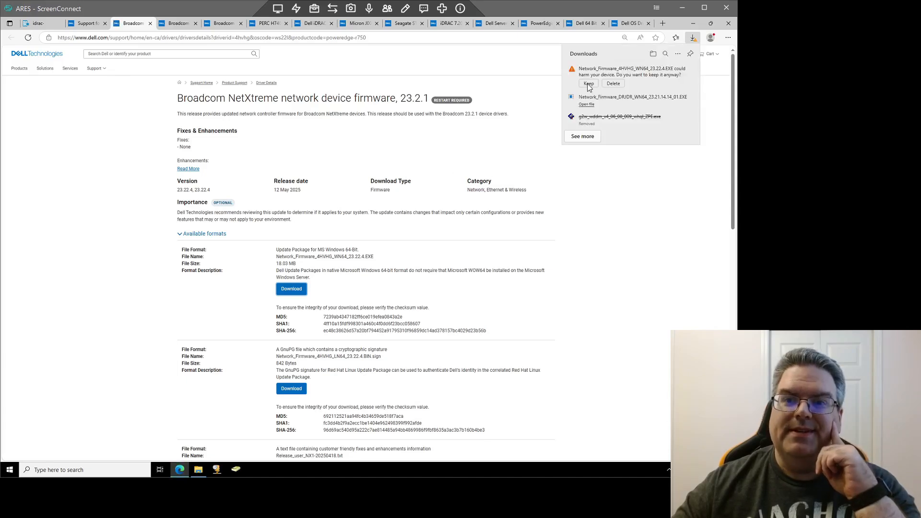
{"action": "left_click", "coordinate": [588, 84]}
{"action": "key", "text": "ctrl+w"}
{"action": "key", "text": "ctrl+w"}
{"action": "key", "text": "ctrl+w"}
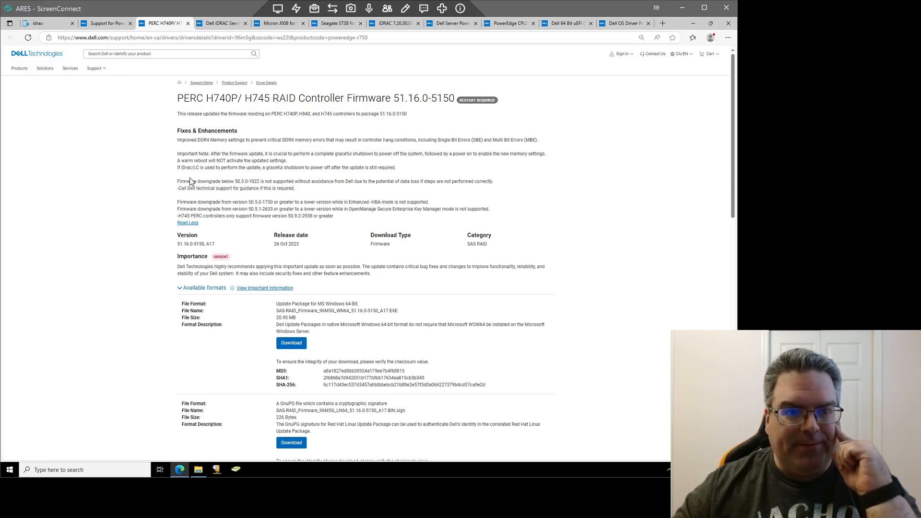
Read the important note about shutting down after the update on the PERC H740P/H745 firmware page
{"action": "left_click_drag", "start_coordinate": [211, 154], "coordinate": [403, 161]}
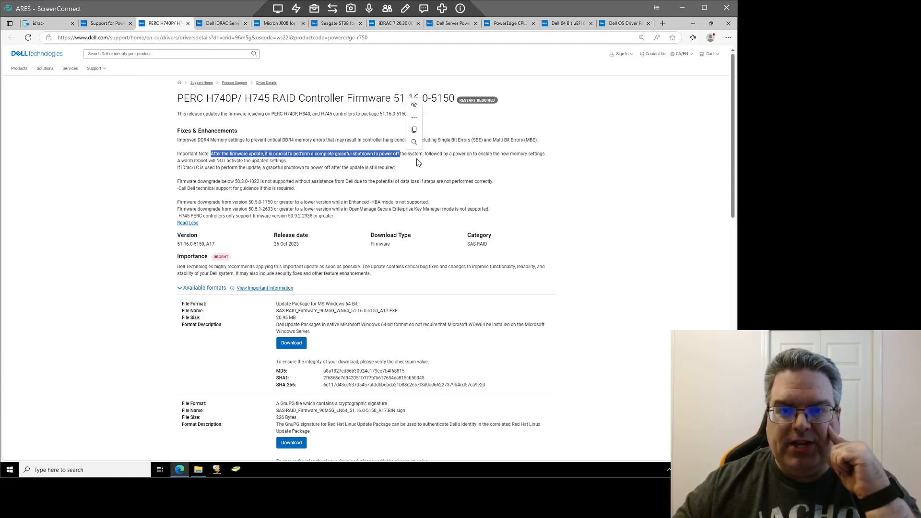
{"action": "left_click", "coordinate": [409, 162]}
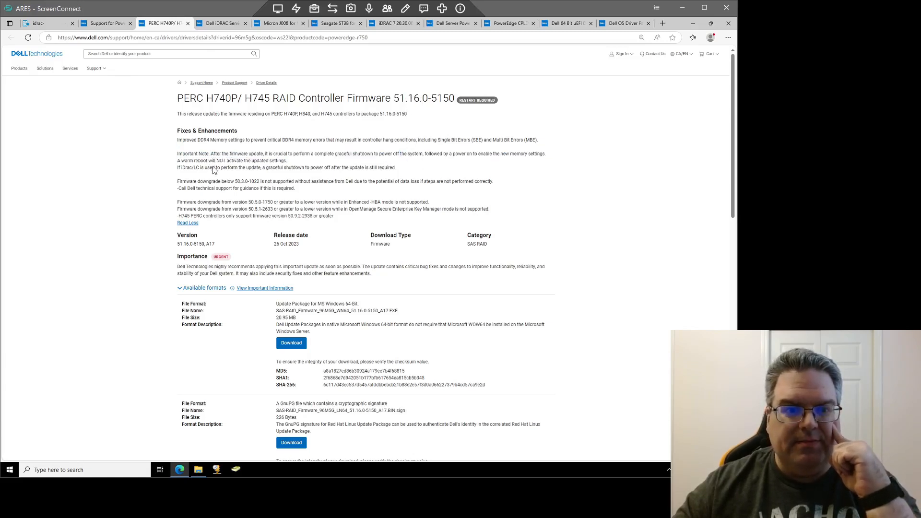
Read the warm reboot warning in the PERC H740P/H745 firmware 51.16.0-5150 release notes
{"action": "left_click_drag", "start_coordinate": [178, 160], "coordinate": [304, 165]}
{"action": "left_click", "coordinate": [304, 166]}
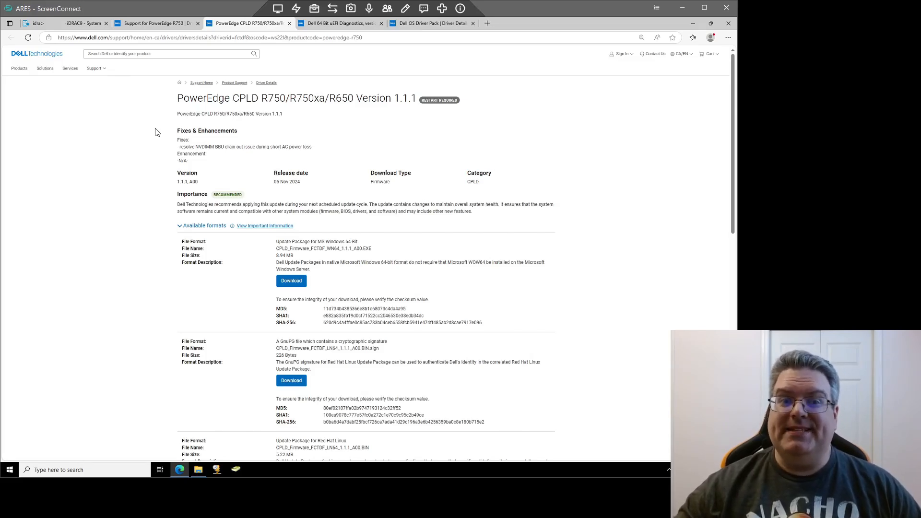
Read the Important Information notes on the PowerEdge CPLD 1.1.1 page, especially the standalone-task rule and the BIOS and iDRAC prerequisites
{"action": "scroll", "coordinate": [155, 134], "scroll_direction": "down", "scroll_amount": 3}
{"action": "scroll", "coordinate": [154, 136], "scroll_direction": "down", "scroll_amount": 7}
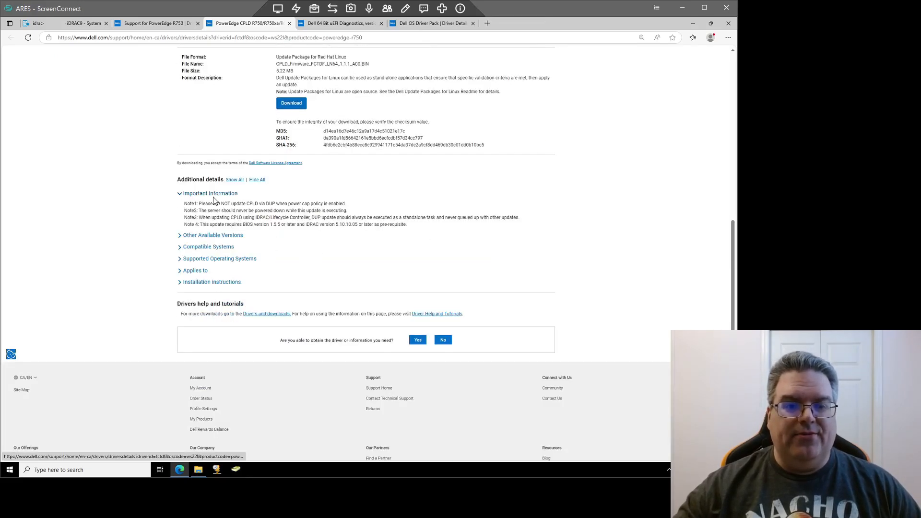
{"action": "left_click_drag", "start_coordinate": [200, 218], "coordinate": [283, 222]}
{"action": "left_click", "coordinate": [352, 223]}
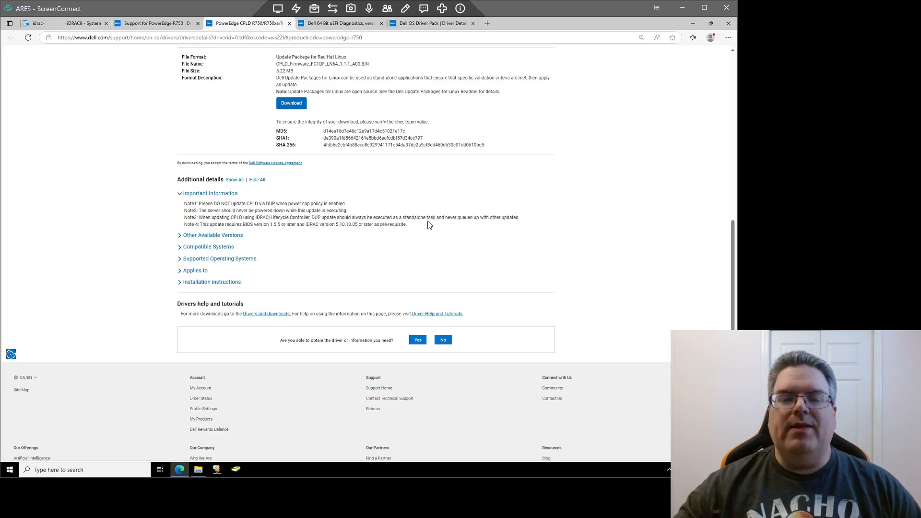
{"action": "scroll", "coordinate": [432, 254], "scroll_direction": "up", "scroll_amount": 10}
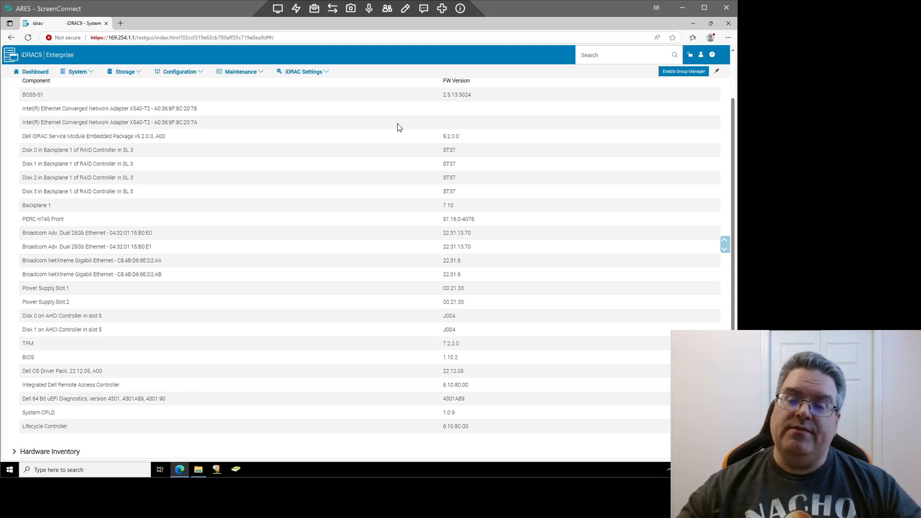
Upload iDRAC-with-Lifecycle-Controller_Firmware_R8V2F_WN64_7.20.30.00_A00.EXE from Downloads as a local manual system update in iDRAC
{"action": "left_click", "coordinate": [199, 471]}
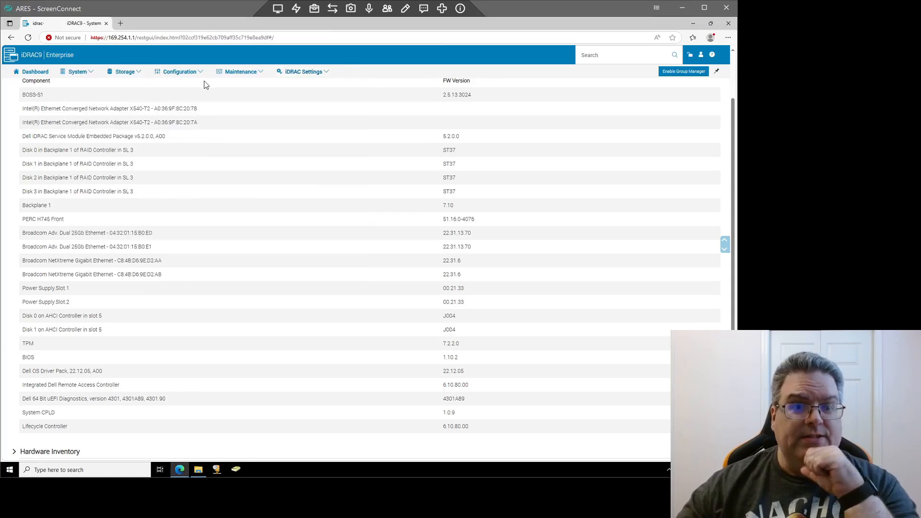
{"action": "left_click", "coordinate": [257, 72]}
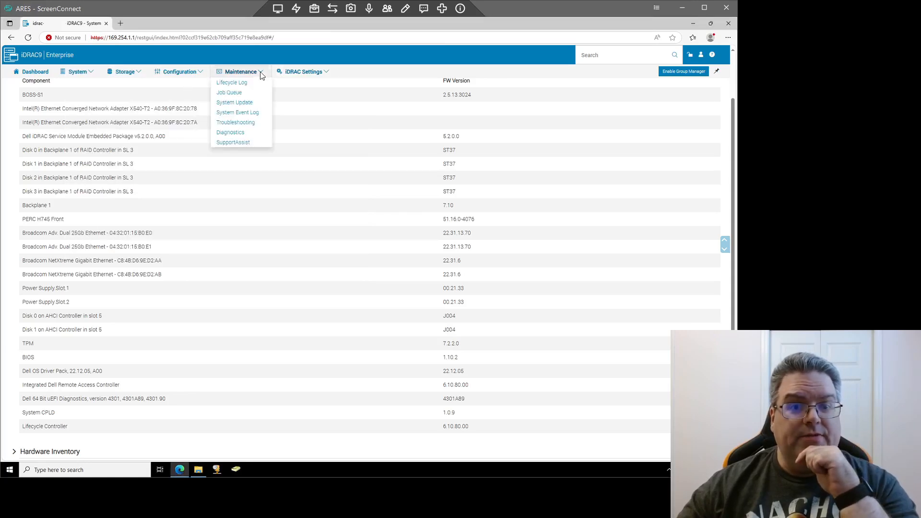
{"action": "left_click", "coordinate": [242, 102]}
{"action": "left_click", "coordinate": [251, 197]}
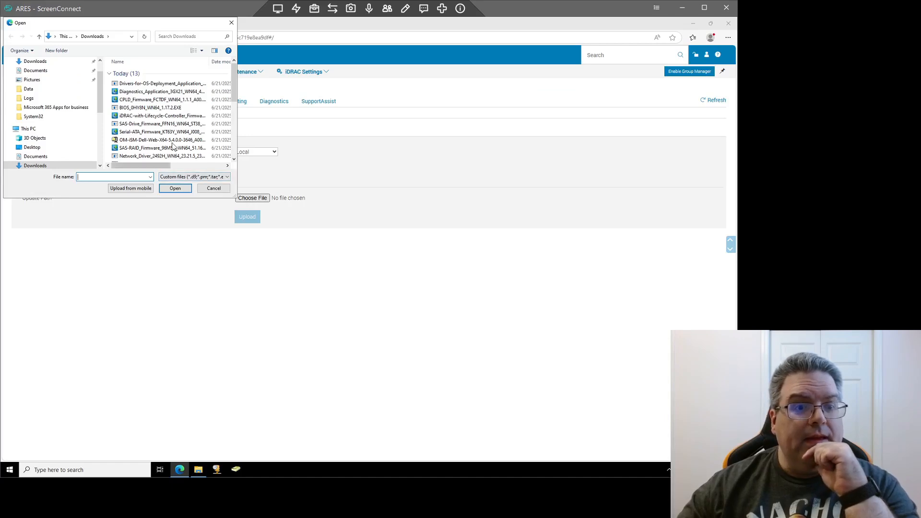
{"action": "left_click", "coordinate": [163, 116]}
{"action": "left_click", "coordinate": [173, 188]}
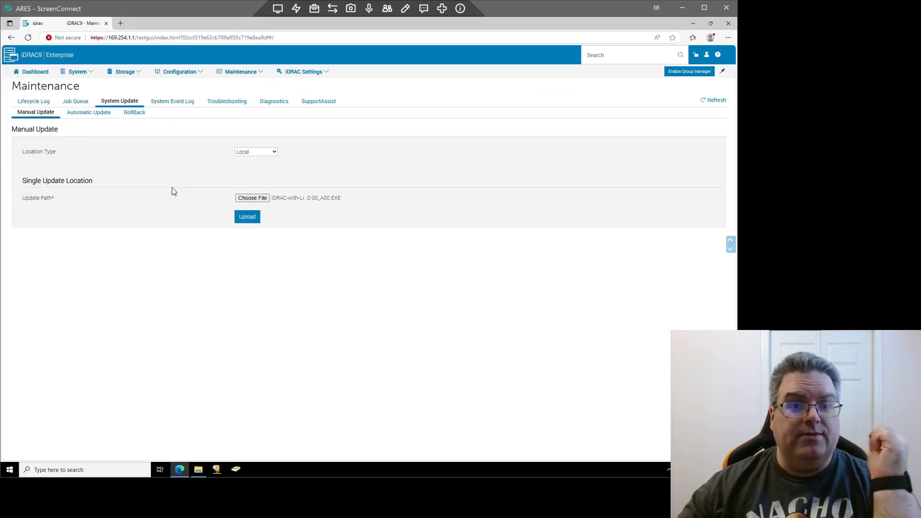
{"action": "left_click", "coordinate": [238, 220]}
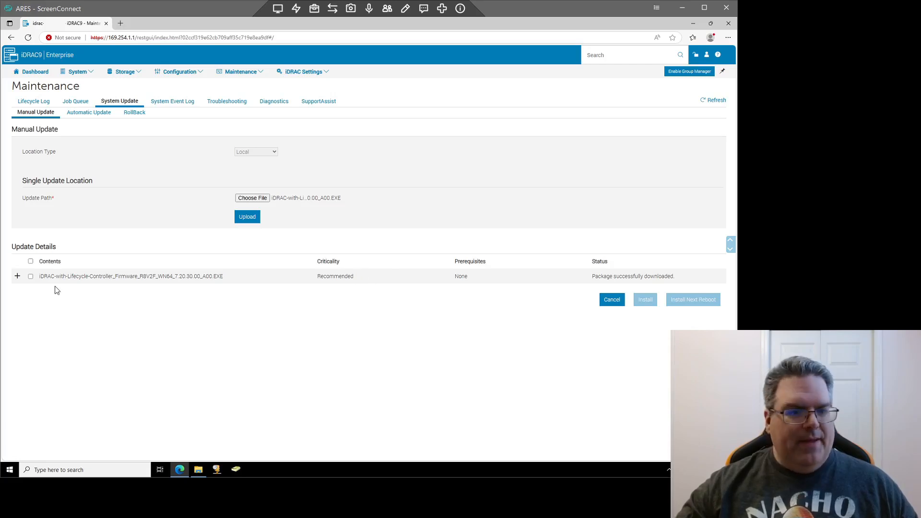
Expand the uploaded iDRAC package's version details, install the package, and view the job queue
{"action": "left_click", "coordinate": [17, 275]}
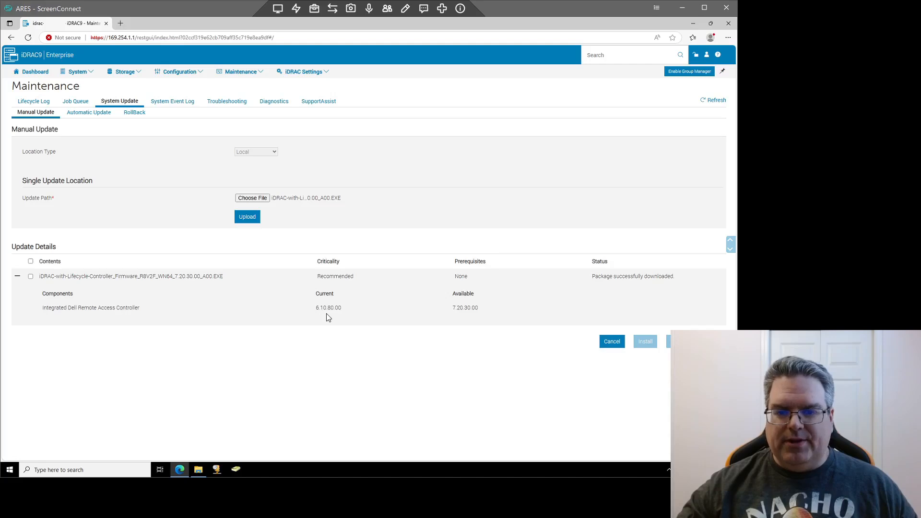
{"action": "left_click", "coordinate": [30, 277]}
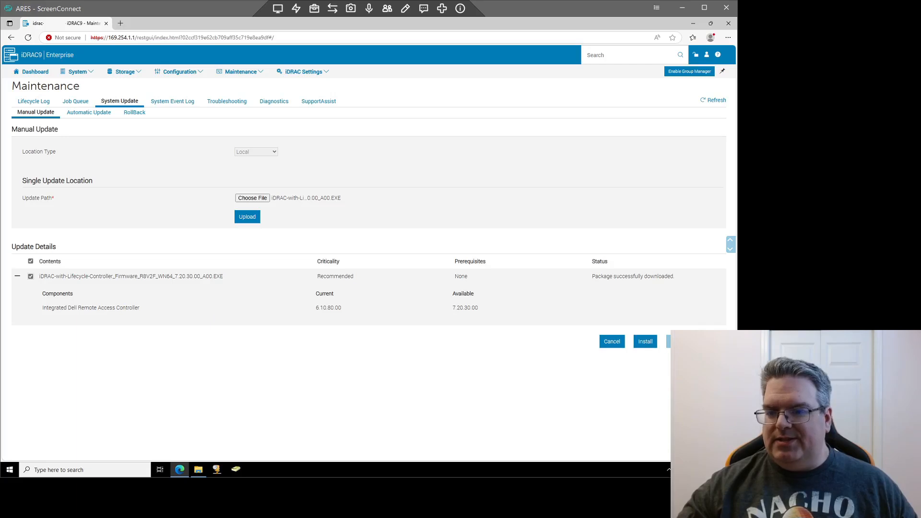
{"action": "left_click", "coordinate": [645, 341]}
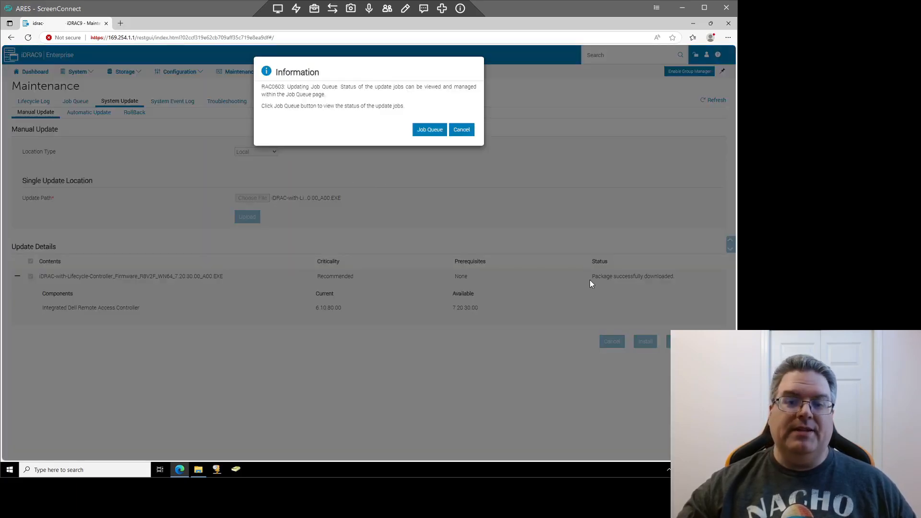
{"action": "left_click", "coordinate": [437, 132]}
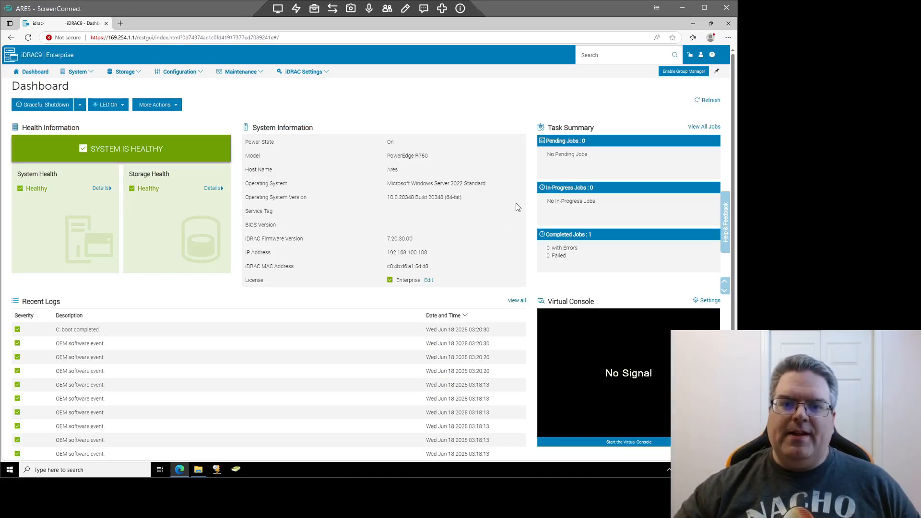
Check the iDRAC firmware version on the dashboard and view all jobs
{"action": "left_click_drag", "start_coordinate": [386, 240], "coordinate": [416, 242]}
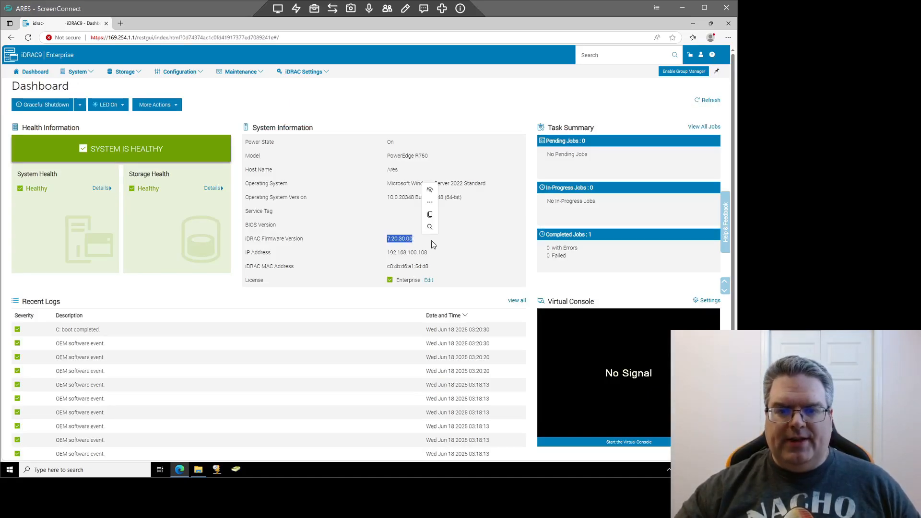
{"action": "left_click", "coordinate": [434, 244]}
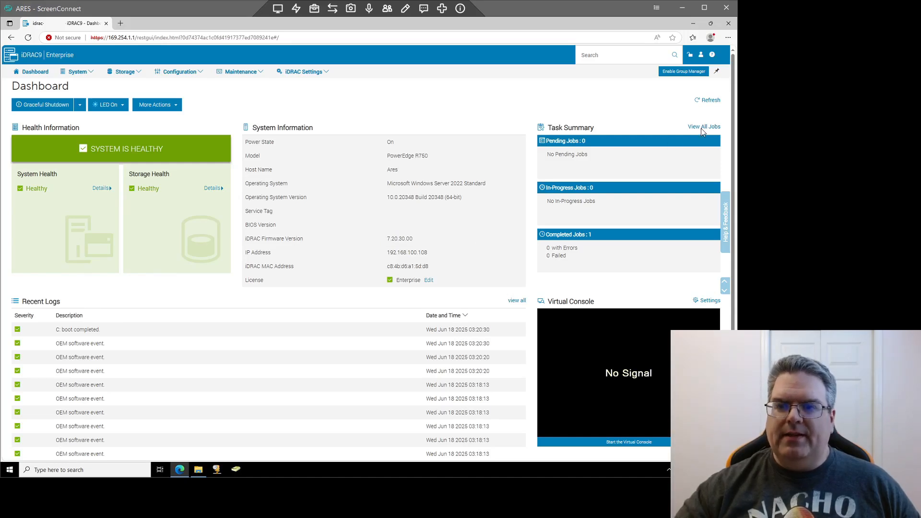
{"action": "left_click", "coordinate": [573, 126]}
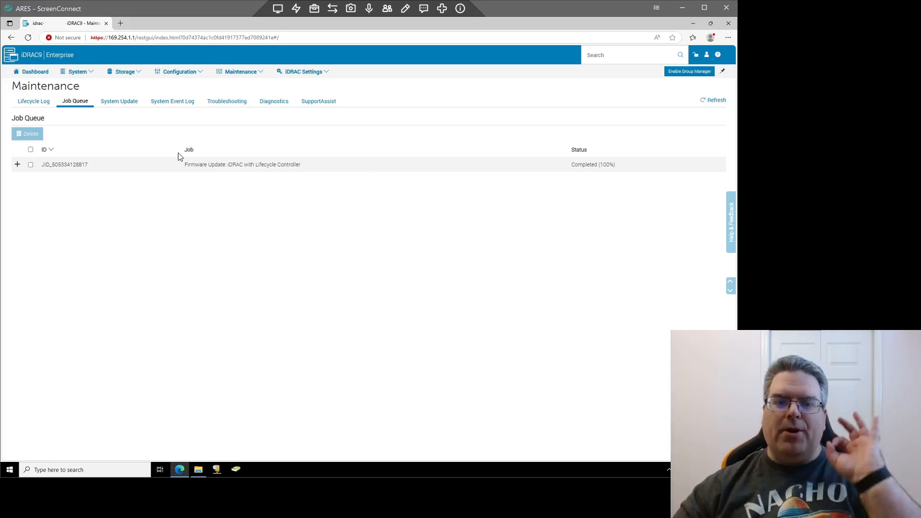
Upload Diagnostics_Application_3GX21_WN64_4303A28_4303.28.EXE from Downloads as a manual system update
{"action": "left_click", "coordinate": [127, 105]}
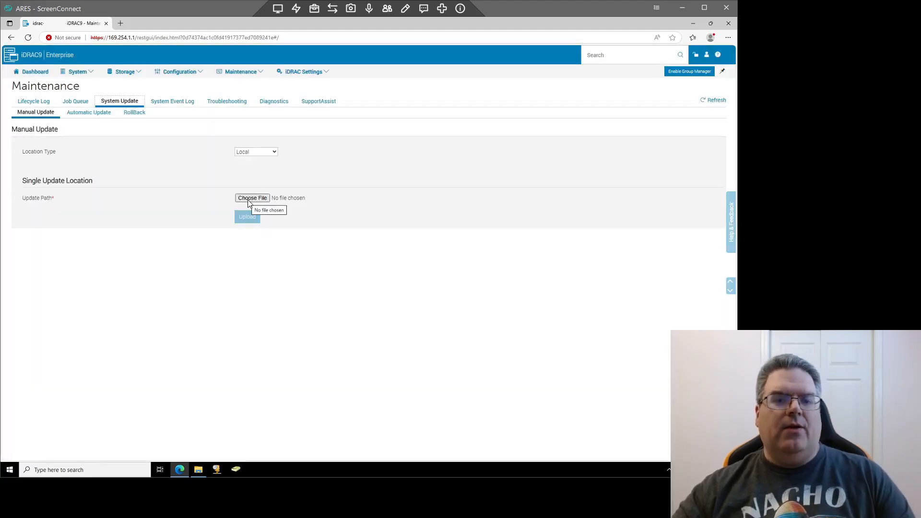
{"action": "left_click", "coordinate": [248, 201]}
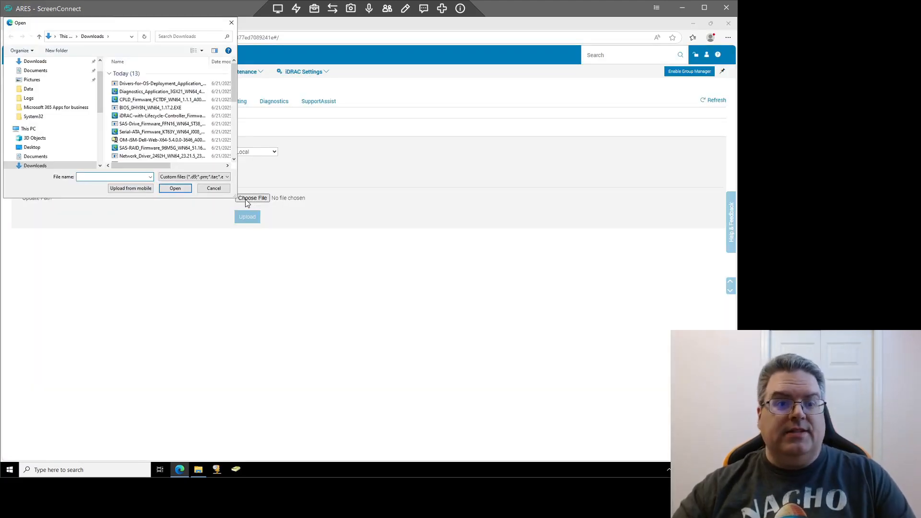
{"action": "left_click", "coordinate": [155, 92]}
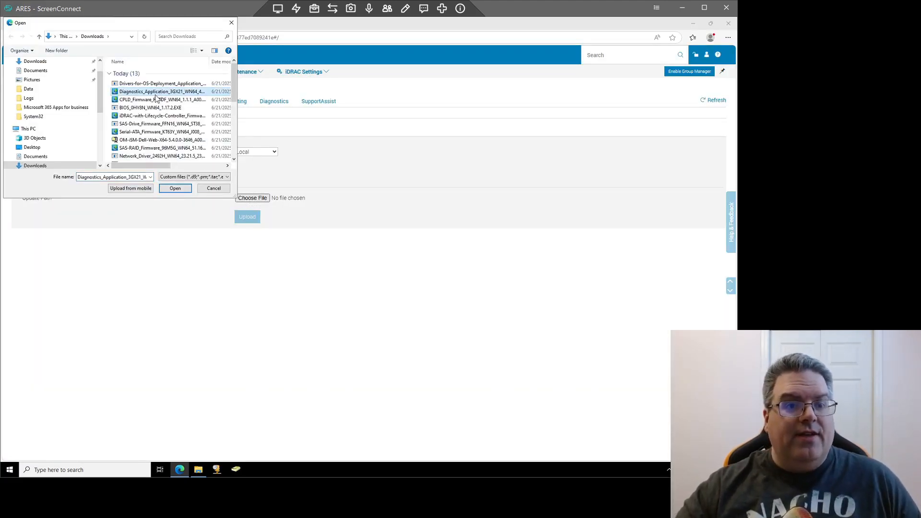
{"action": "left_click", "coordinate": [172, 188]}
{"action": "left_click", "coordinate": [252, 219]}
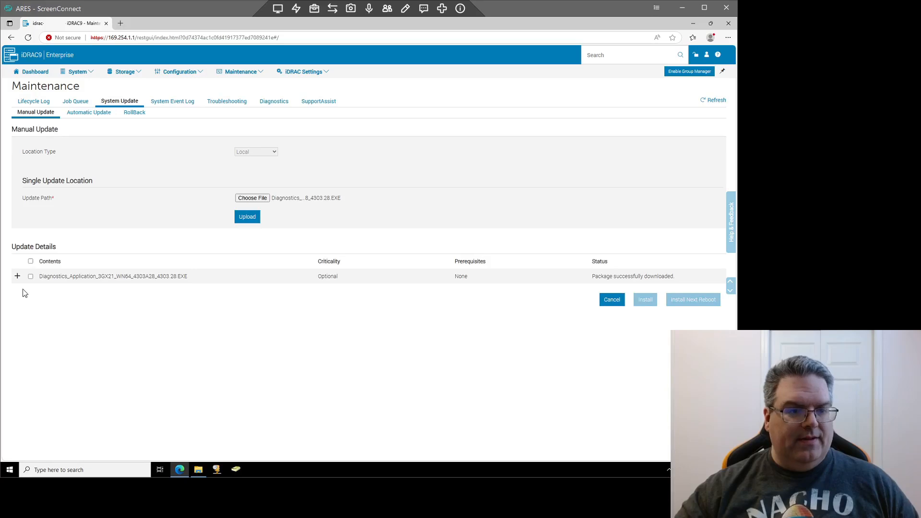
Expand the Diagnostics package's version details, install the package, and view the job queue
{"action": "left_click", "coordinate": [18, 276]}
{"action": "left_click", "coordinate": [31, 277]}
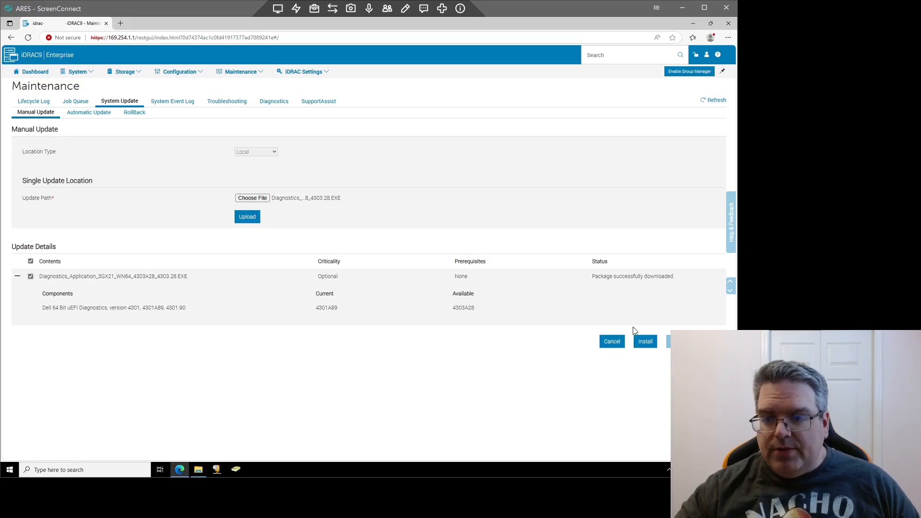
{"action": "left_click", "coordinate": [644, 340]}
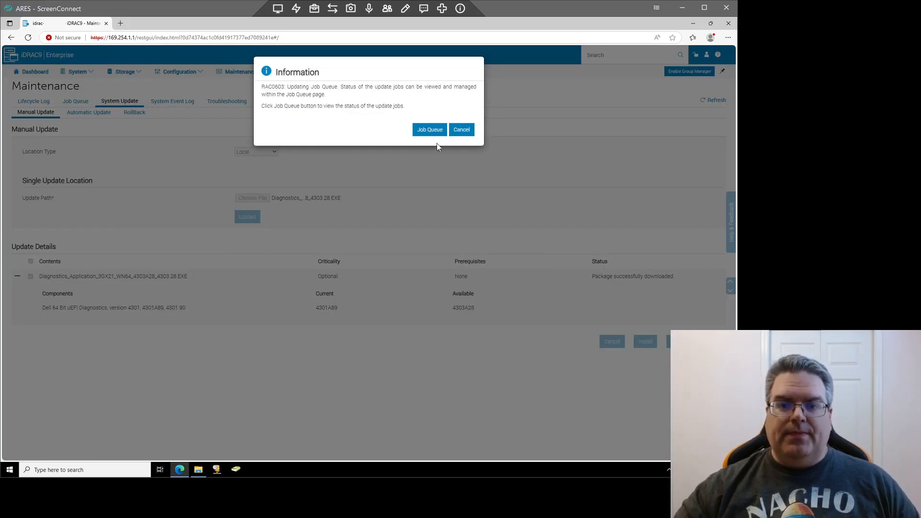
{"action": "left_click", "coordinate": [443, 134]}
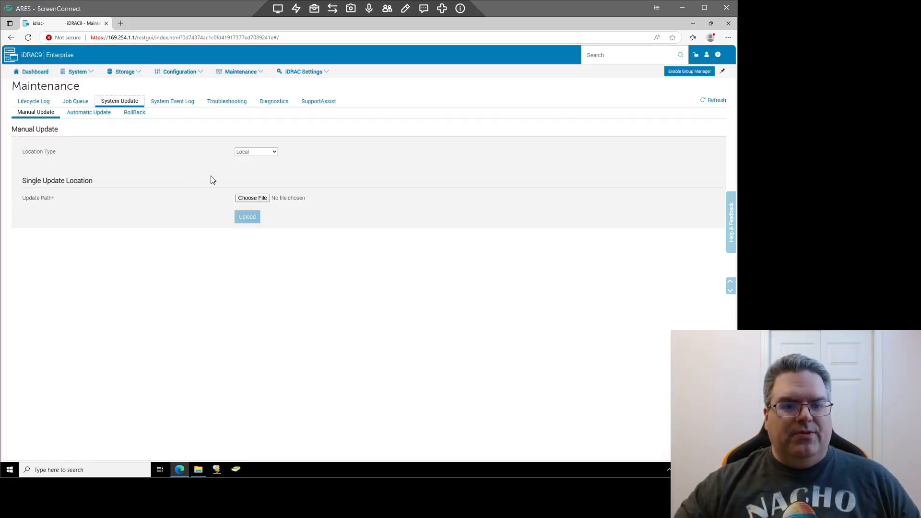
Upload Drivers-for-OS-Deployment_Application_RY43K_WN64_25.04.03_A00.EXE from Downloads as a manual system update
{"action": "left_click", "coordinate": [254, 197]}
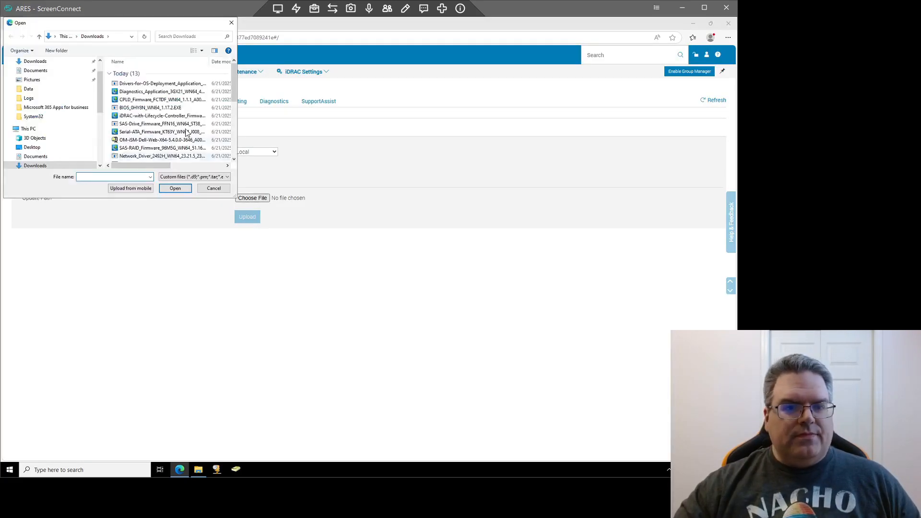
{"action": "left_click", "coordinate": [163, 83]}
{"action": "left_click", "coordinate": [175, 188]}
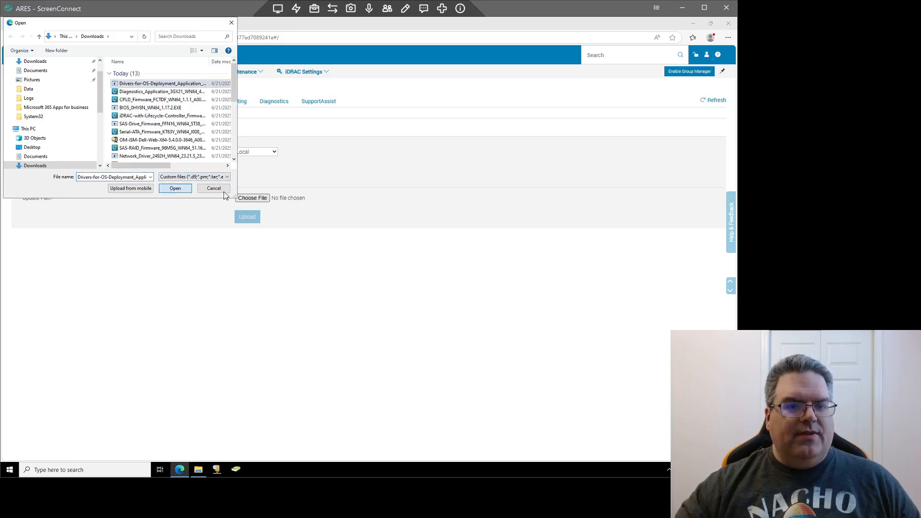
{"action": "left_click", "coordinate": [245, 218]}
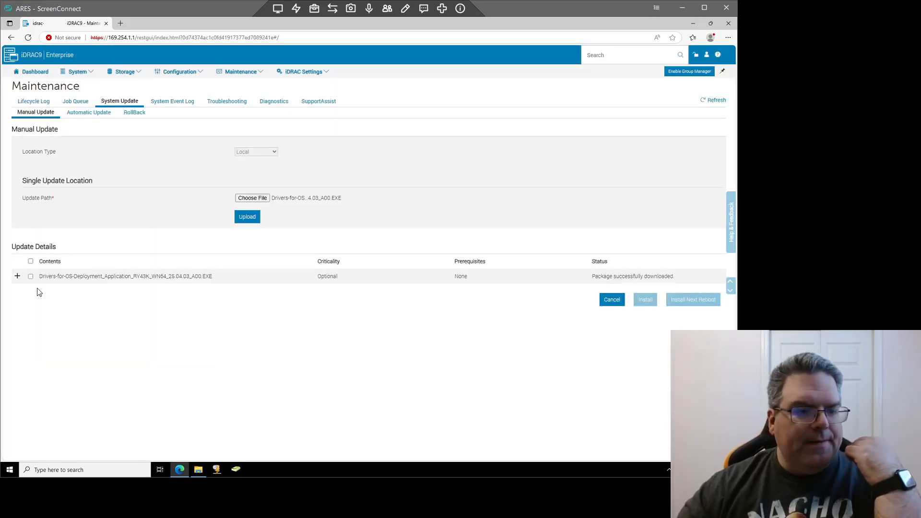
Expand the OS Driver Pack's version details, install the package, and view the job queue
{"action": "left_click", "coordinate": [17, 276]}
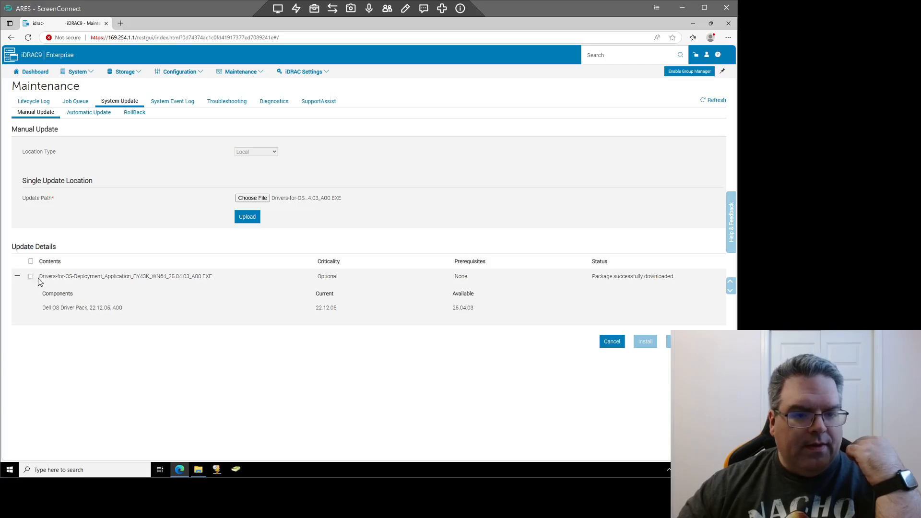
{"action": "left_click", "coordinate": [30, 276]}
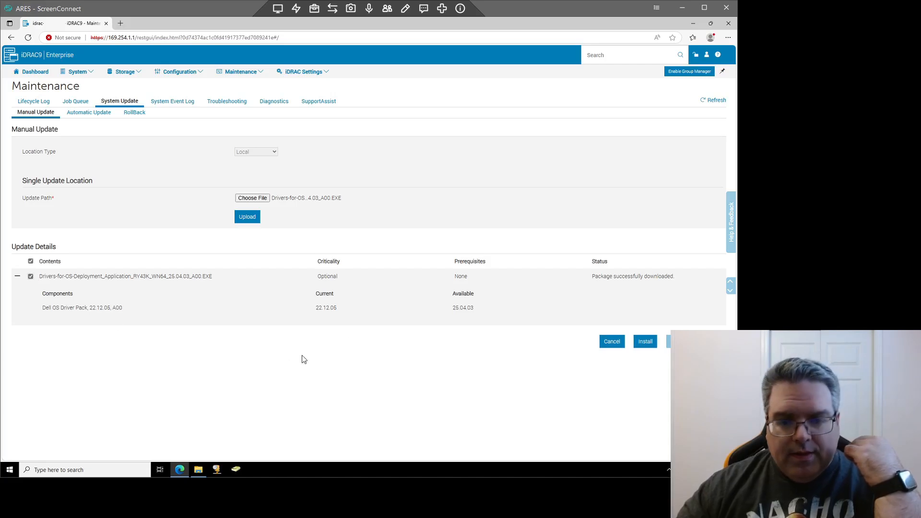
{"action": "left_click", "coordinate": [649, 342]}
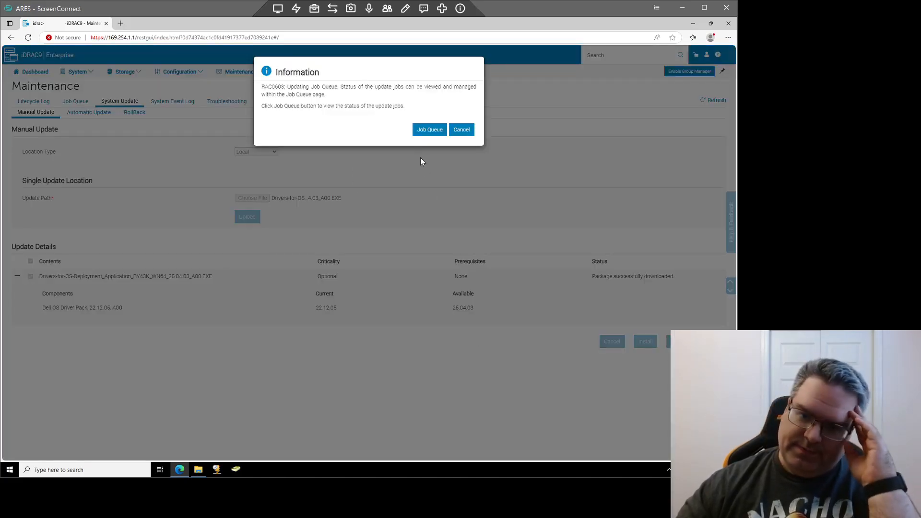
{"action": "left_click", "coordinate": [428, 130]}
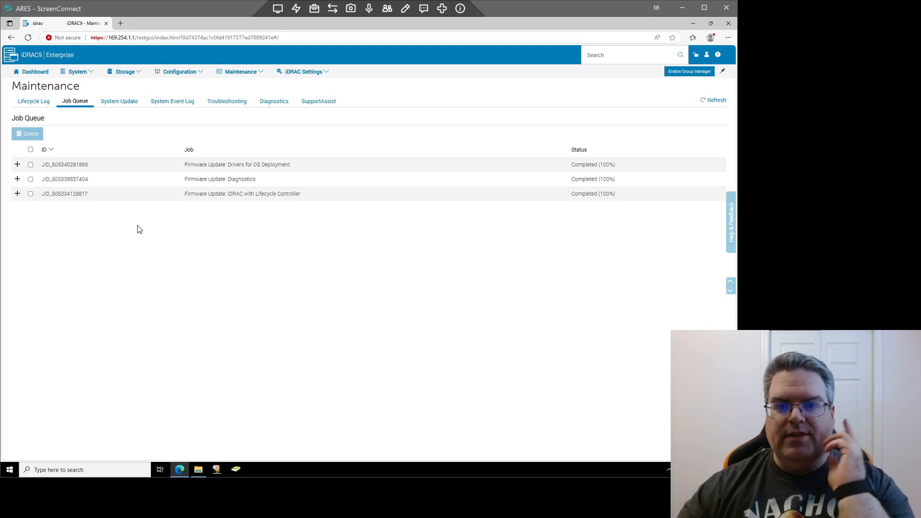
Return to the manual update page and permanently delete the installed iDRAC, Diagnostics and OS deployment driver packages from the Downloads folder
{"action": "left_click", "coordinate": [120, 102]}
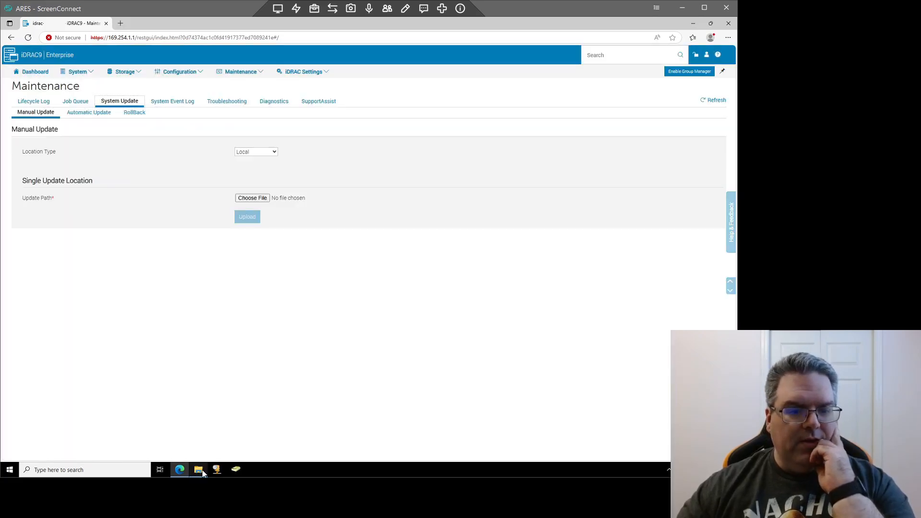
{"action": "left_click", "coordinate": [198, 469]}
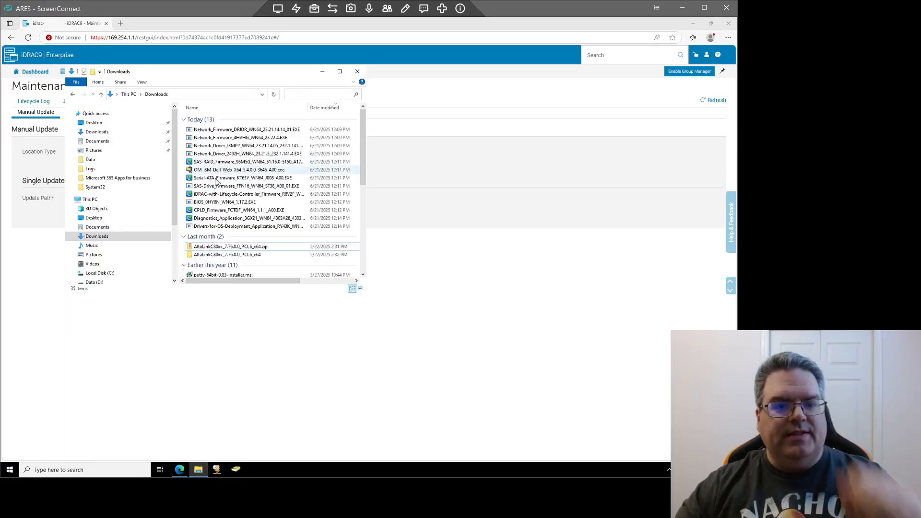
{"action": "left_click", "coordinate": [277, 194]}
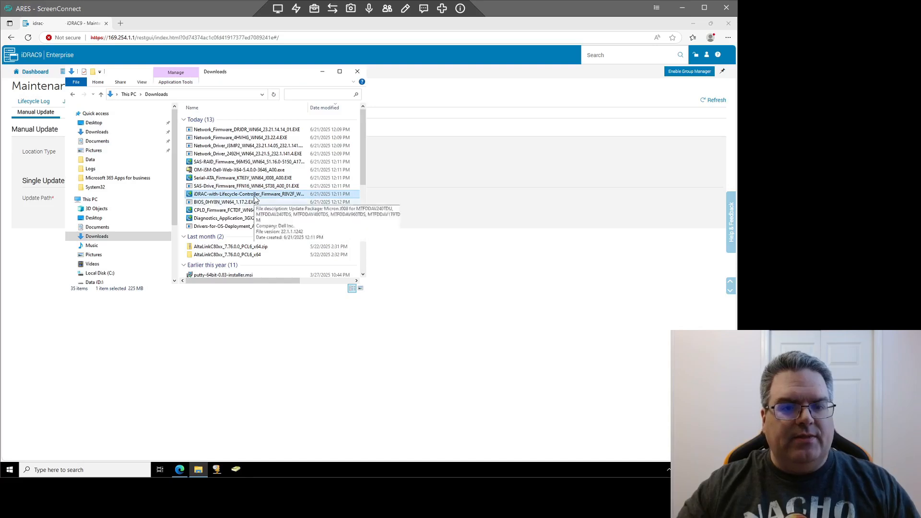
{"action": "left_click", "coordinate": [225, 219], "text": "ctrl"}
{"action": "key", "text": "Delete"}
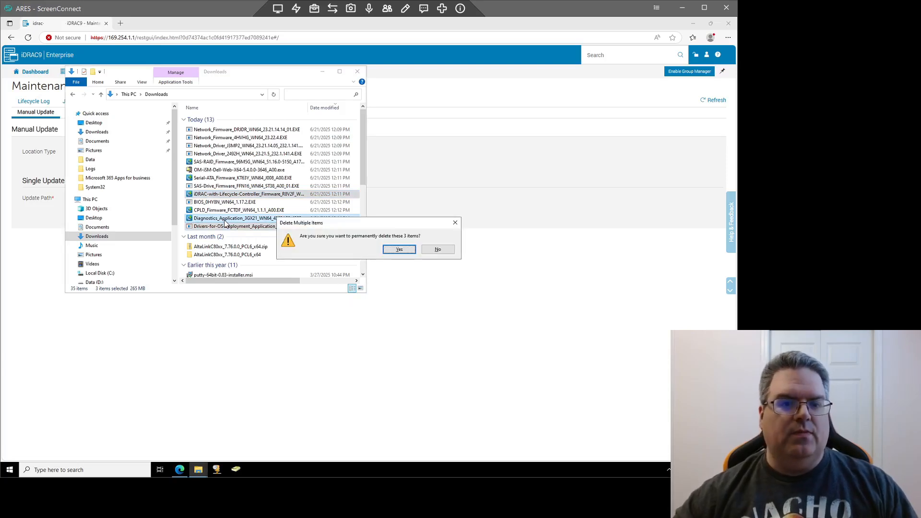
{"action": "key", "text": "Return"}
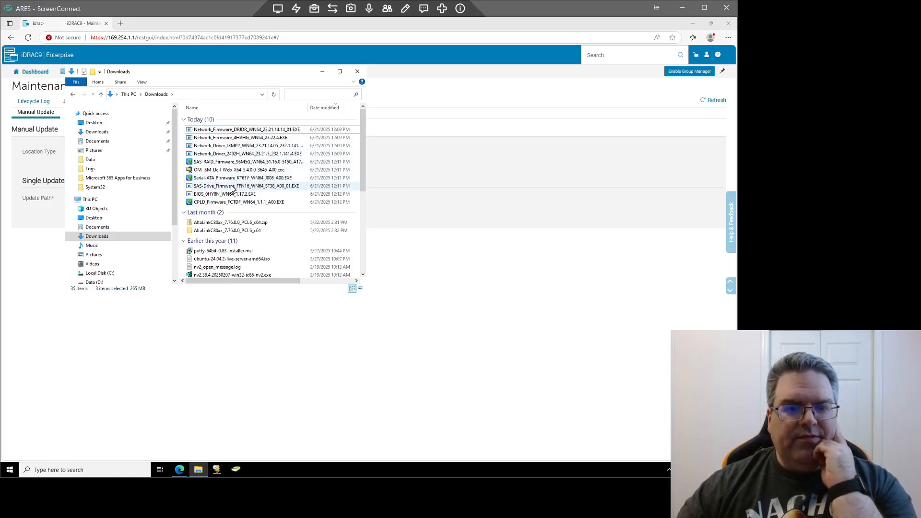
Review the Serial-ATA and SAS-Drive firmware packages in the Downloads folder, including the Serial-ATA file details, and return to the manual update page
{"action": "left_click", "coordinate": [201, 178]}
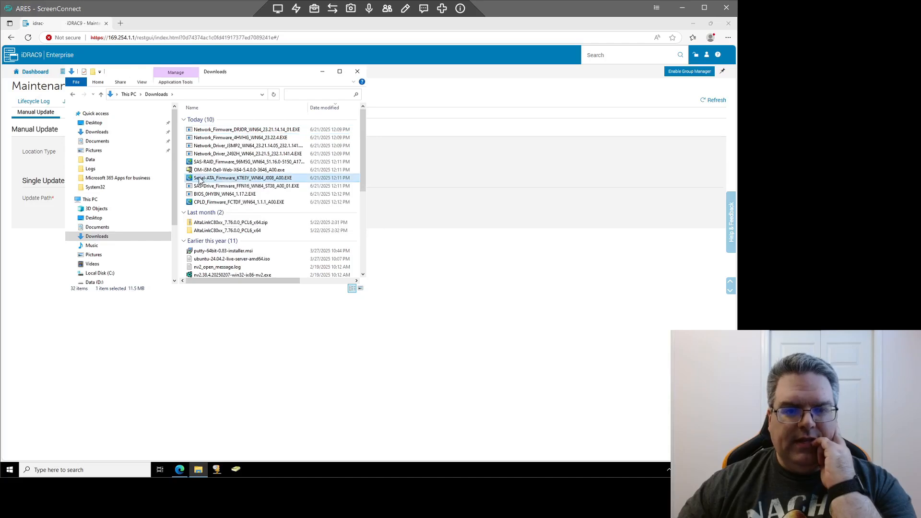
{"action": "mouse_move", "coordinate": [264, 181]}
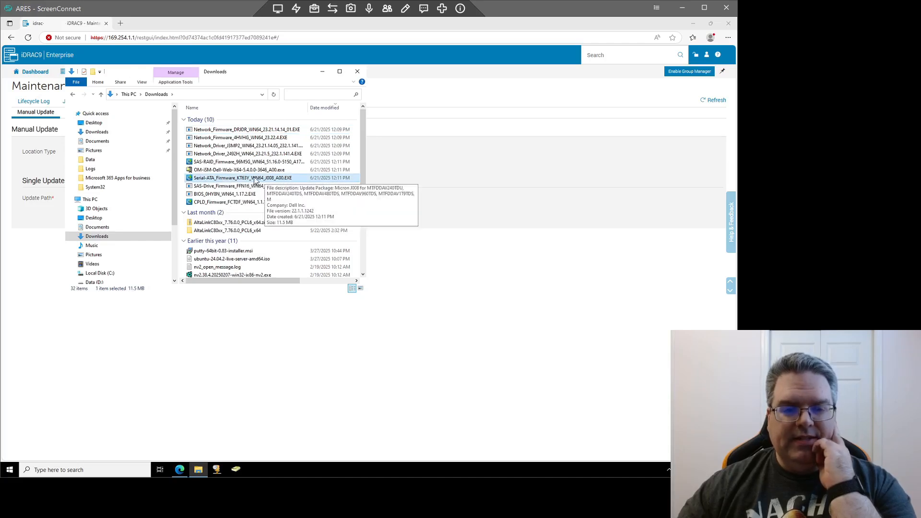
{"action": "left_click", "coordinate": [209, 187]}
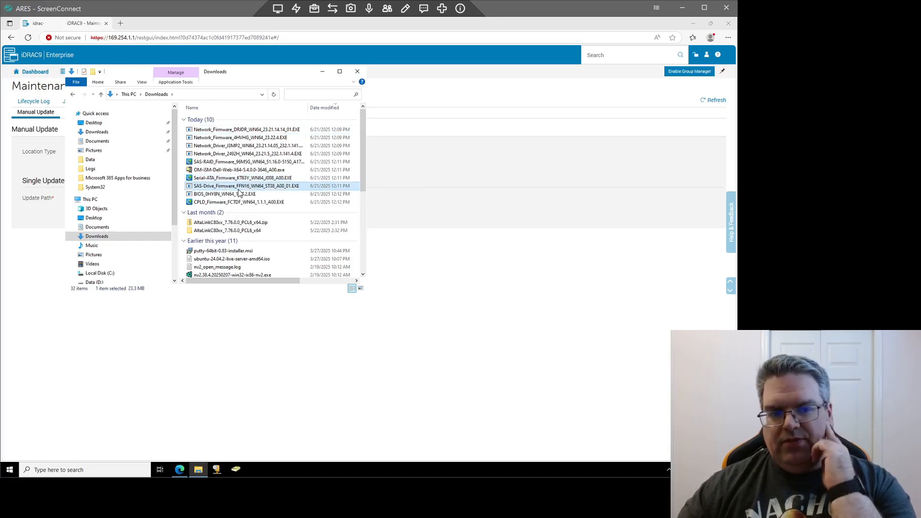
{"action": "mouse_move", "coordinate": [238, 188]}
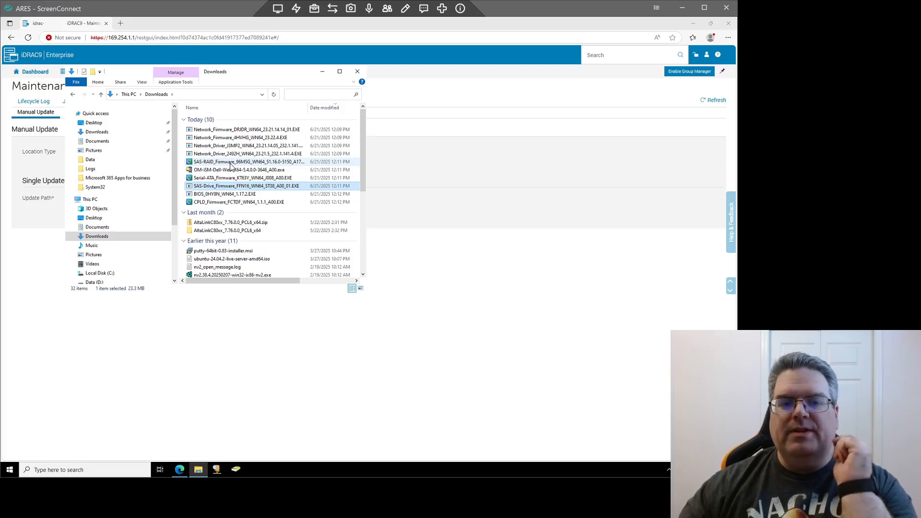
{"action": "left_click", "coordinate": [442, 179]}
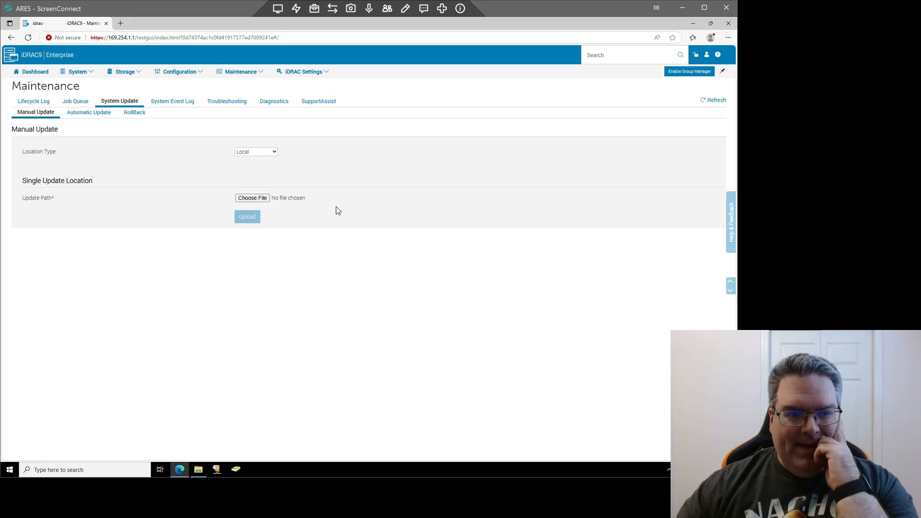
{"action": "left_click", "coordinate": [249, 198]}
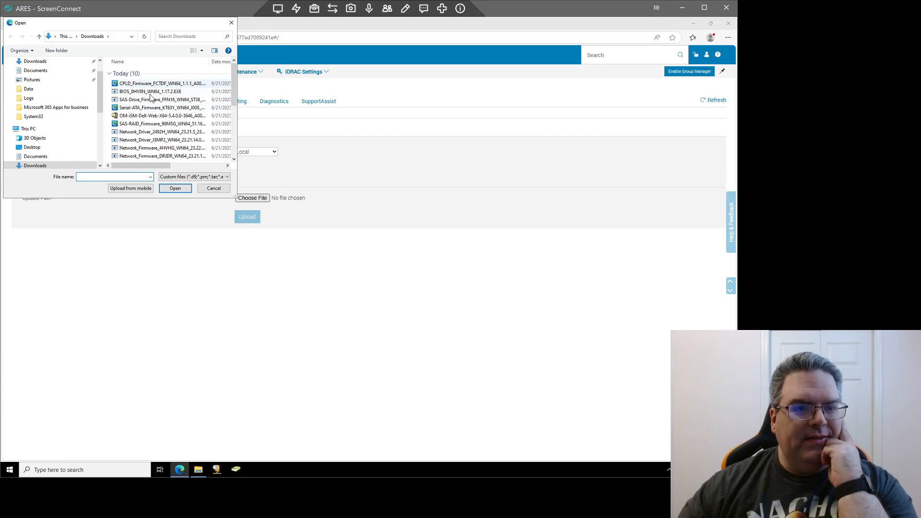
{"action": "left_click", "coordinate": [150, 116]}
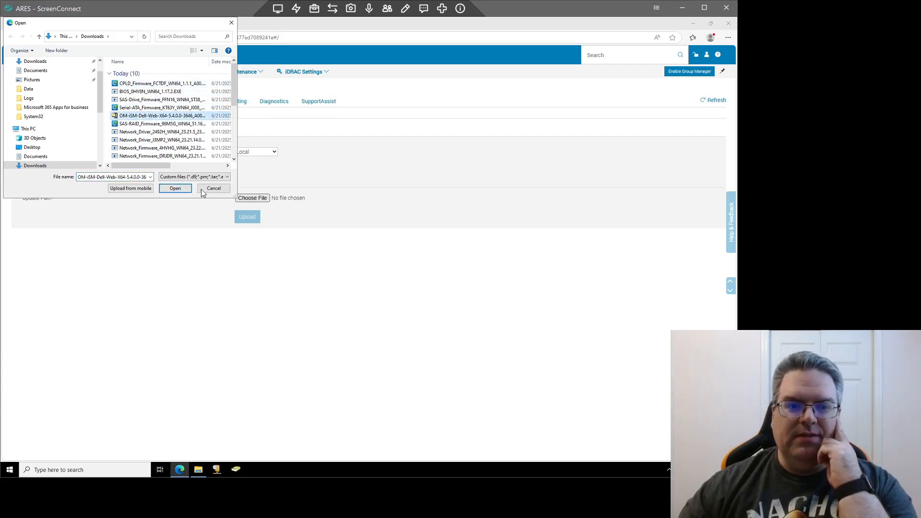
{"action": "left_click", "coordinate": [213, 188]}
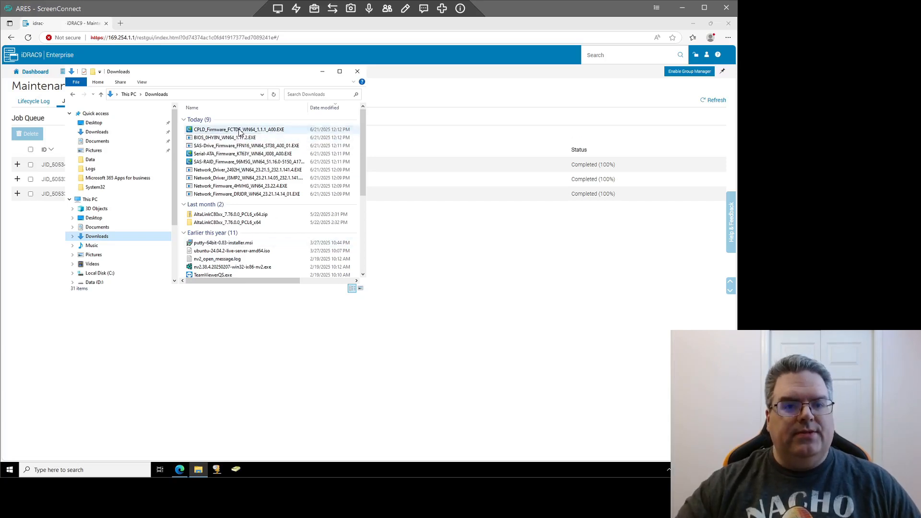
Highlight the CPLD package in Downloads, and then the BIOS, SAS-Drive, Serial-ATA, SAS-RAID and two Network_Firmware packages together
{"action": "left_click", "coordinate": [211, 131]}
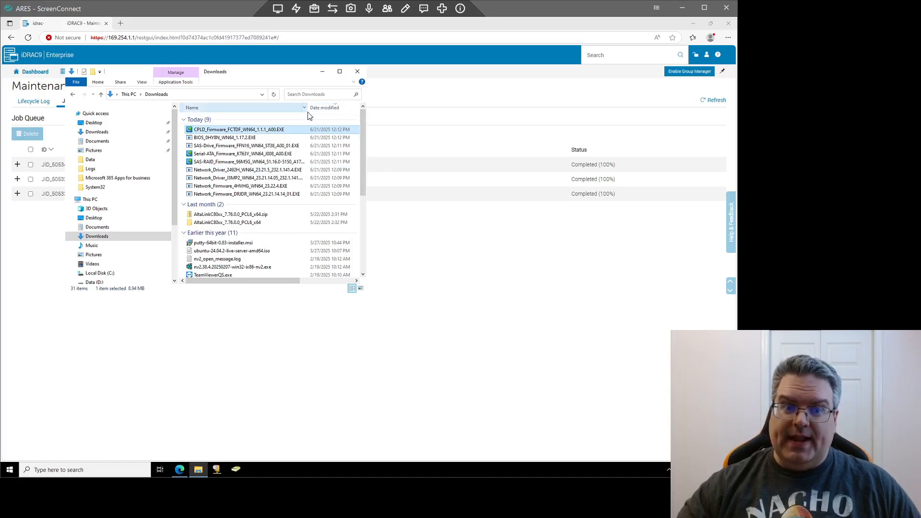
{"action": "left_click", "coordinate": [238, 139]}
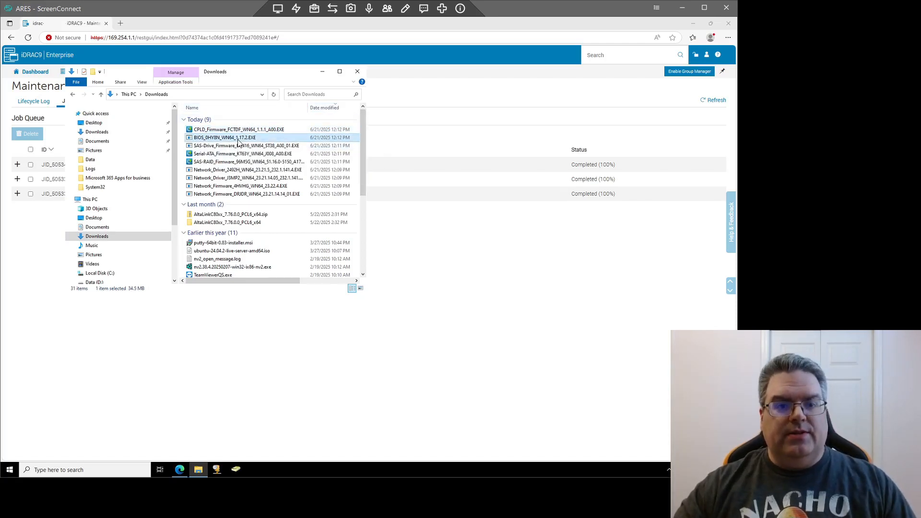
{"action": "left_click", "coordinate": [223, 146], "text": "ctrl"}
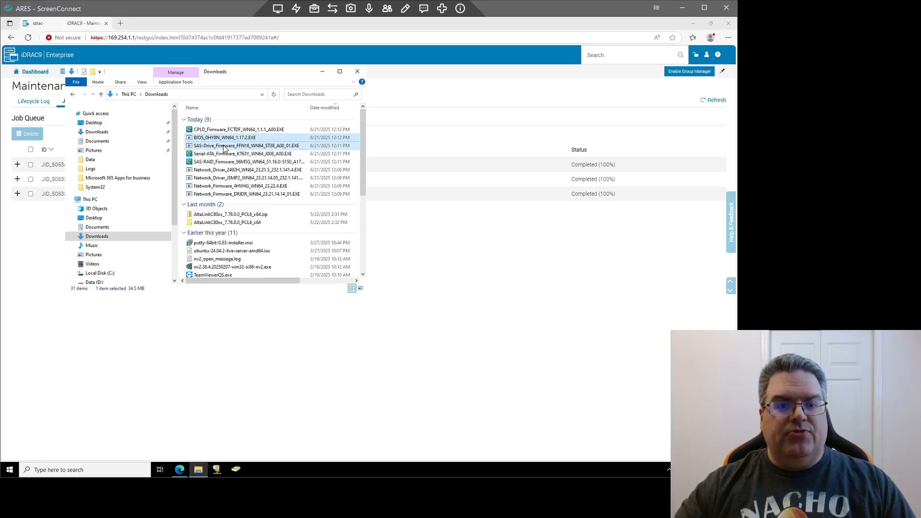
{"action": "left_click", "coordinate": [226, 154], "text": "ctrl"}
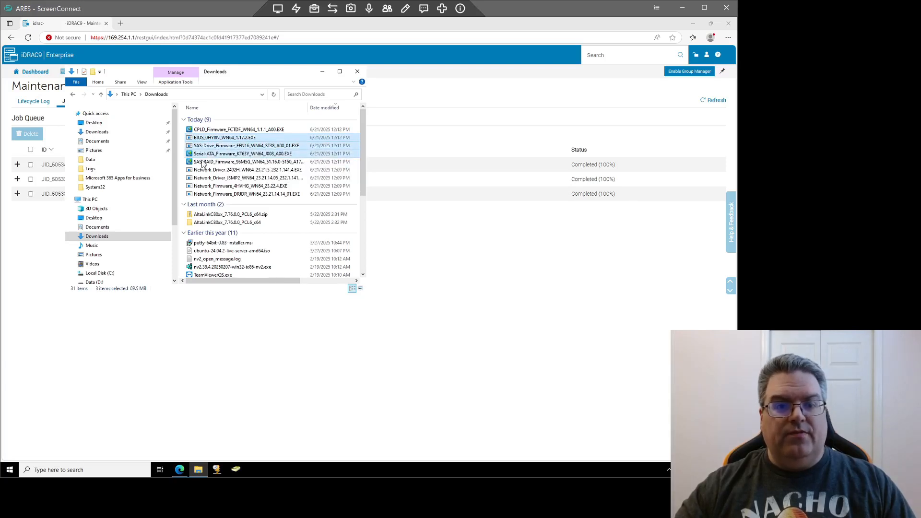
{"action": "left_click", "coordinate": [228, 163], "text": "ctrl"}
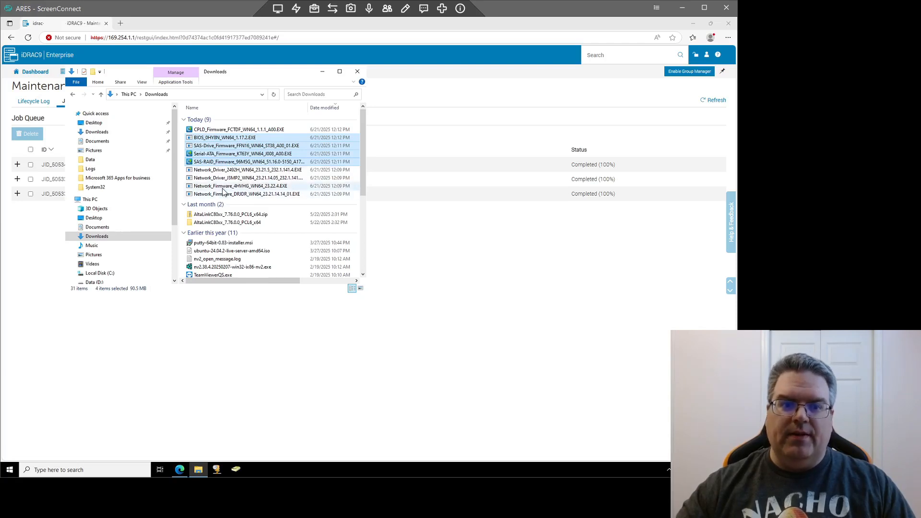
{"action": "left_click", "coordinate": [223, 186], "text": "ctrl"}
{"action": "left_click", "coordinate": [222, 194], "text": "ctrl"}
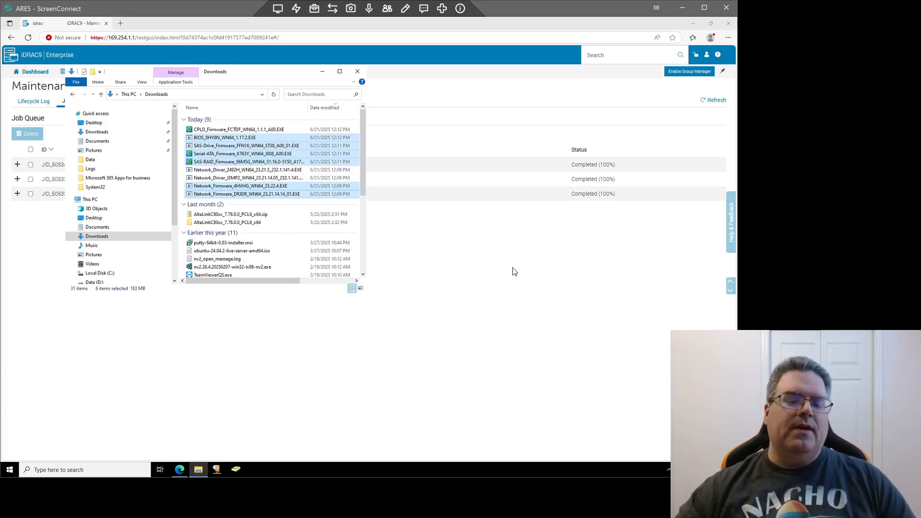
Highlight the two Network_Driver packages, 2492H and J3MP2, in Downloads and return to the iDRAC job queue
{"action": "left_click", "coordinate": [298, 170]}
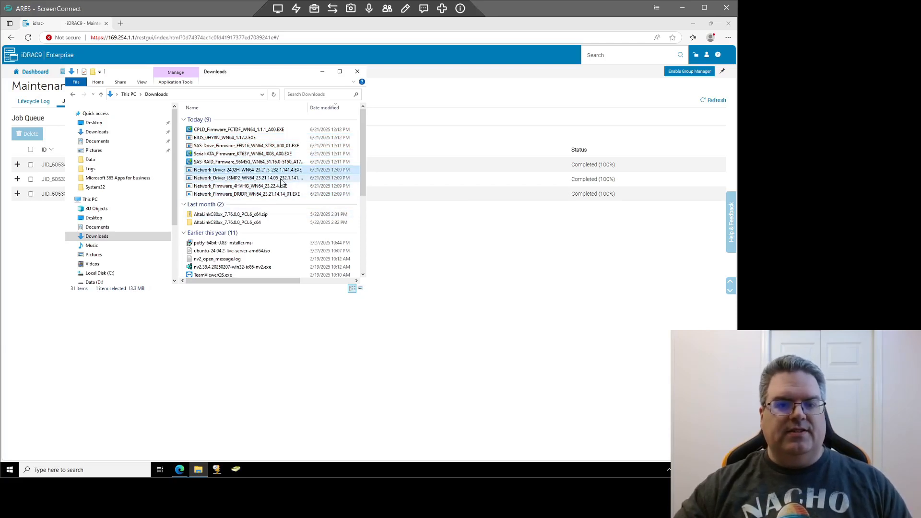
{"action": "left_click", "coordinate": [283, 179], "text": "ctrl"}
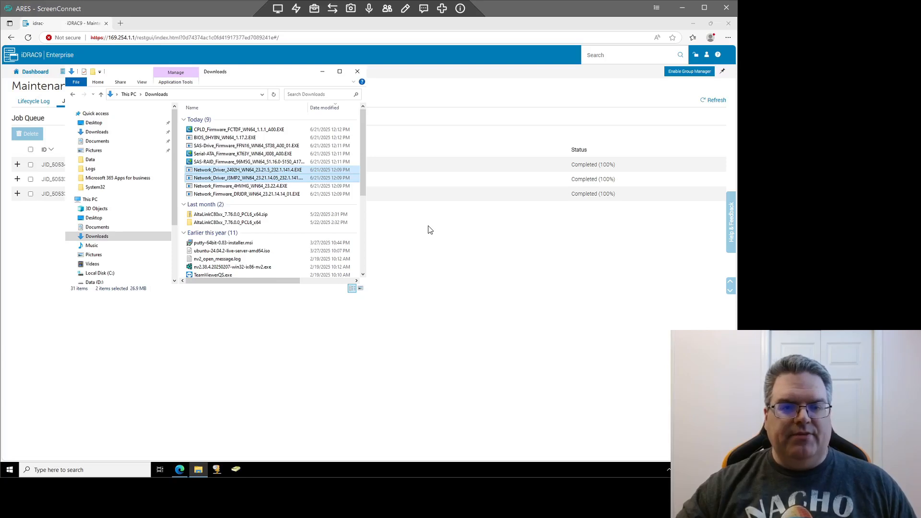
{"action": "left_click", "coordinate": [470, 242]}
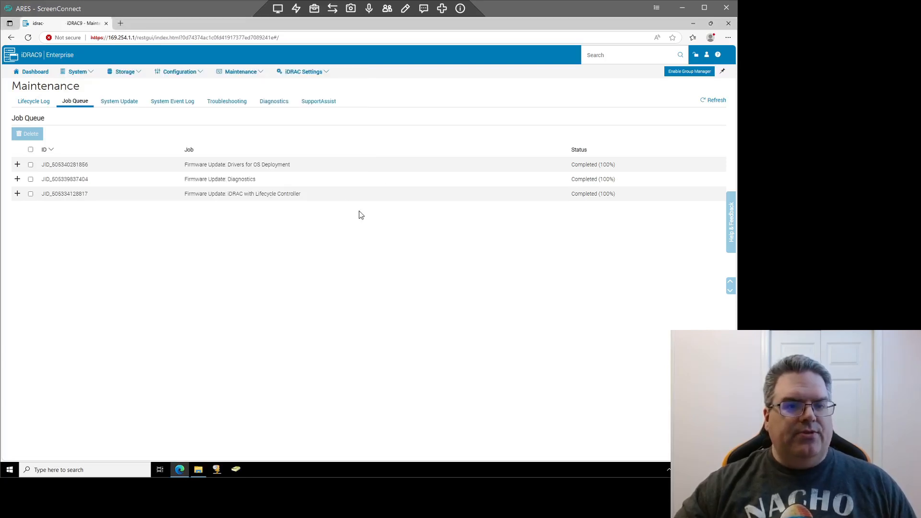
Upload CPLD_Firmware_FCTDF_WN64_1.1.1_A00.EXE from Downloads as a manual system update
{"action": "left_click", "coordinate": [131, 102]}
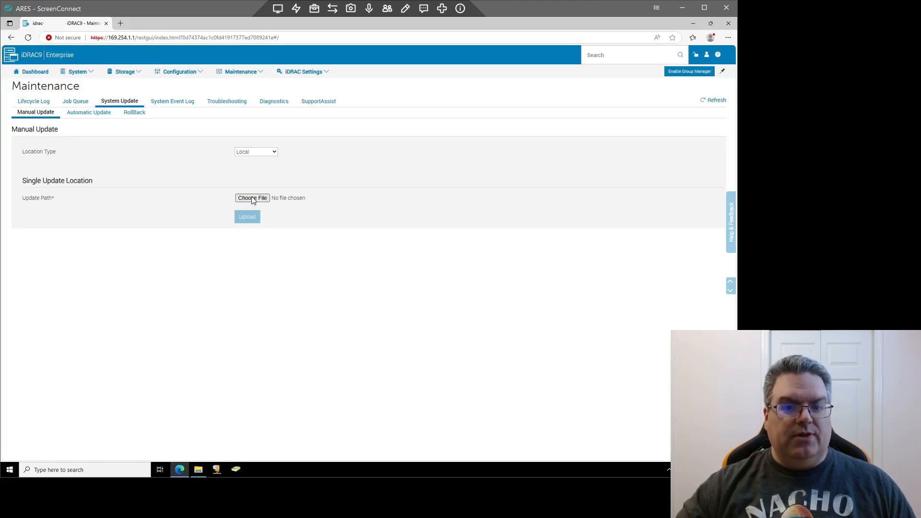
{"action": "left_click", "coordinate": [253, 198]}
{"action": "left_click", "coordinate": [187, 83]}
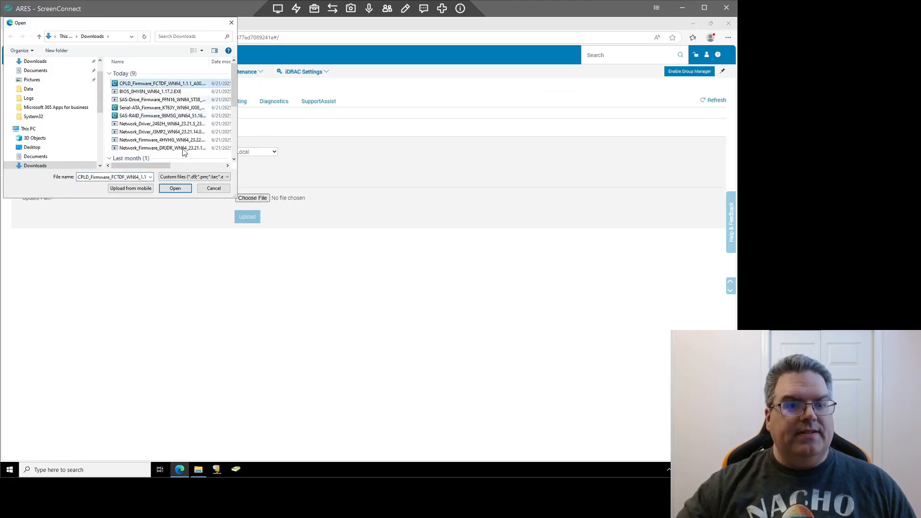
{"action": "left_click", "coordinate": [175, 188]}
{"action": "left_click", "coordinate": [248, 218]}
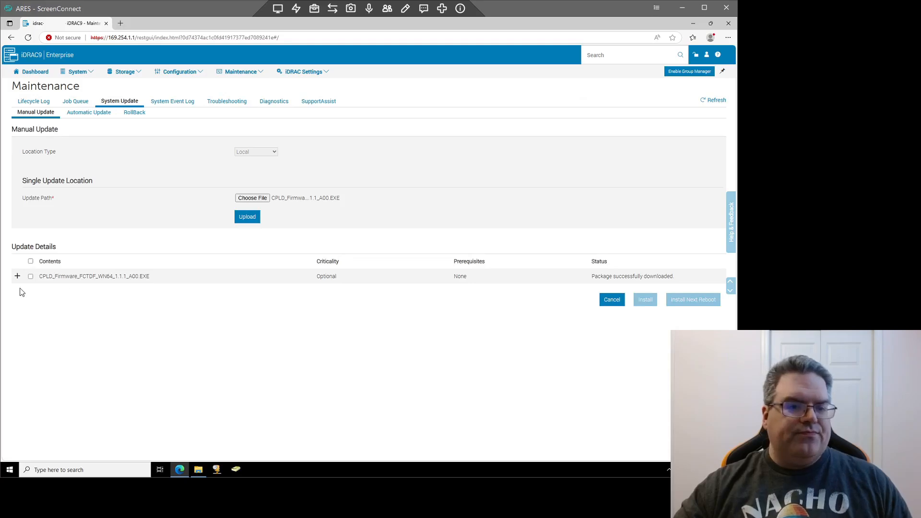
Expand the CPLD package's version details, schedule its installation for the next reboot, and view the job queue
{"action": "left_click", "coordinate": [17, 276]}
{"action": "left_click", "coordinate": [30, 276]}
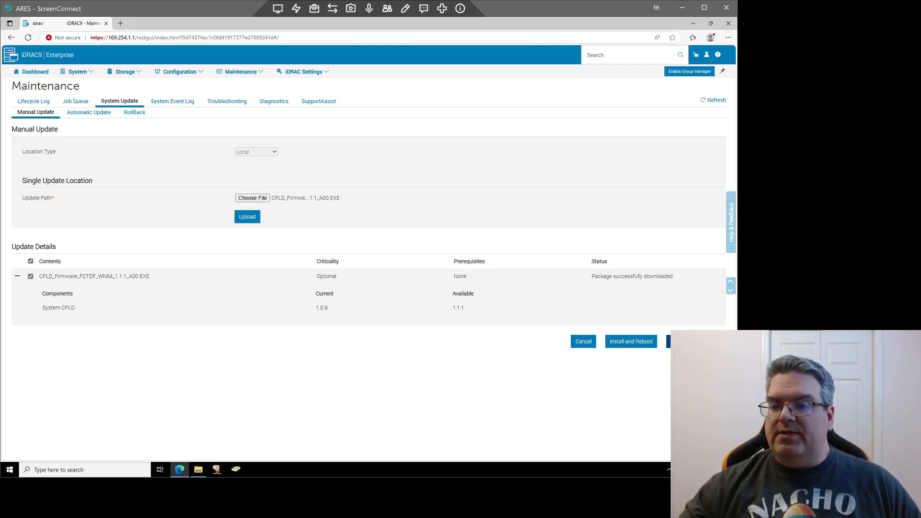
{"action": "left_click", "coordinate": [669, 341]}
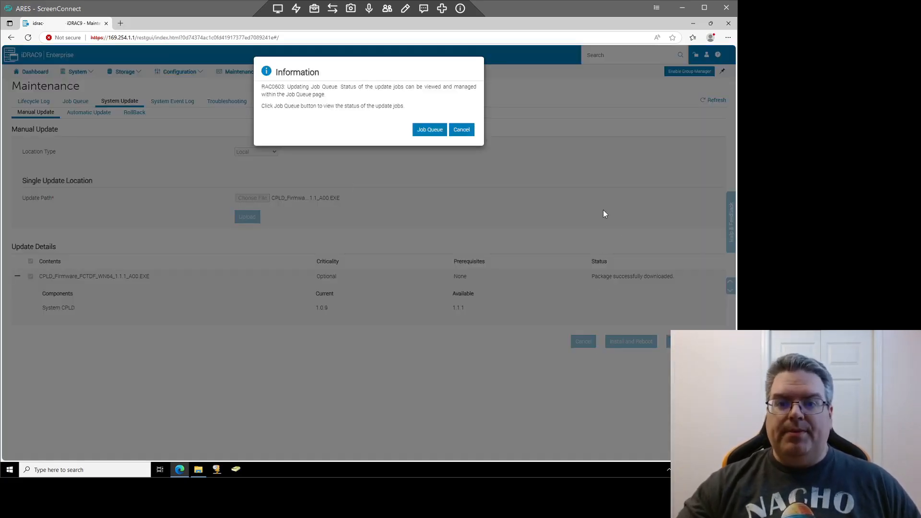
{"action": "left_click", "coordinate": [434, 131]}
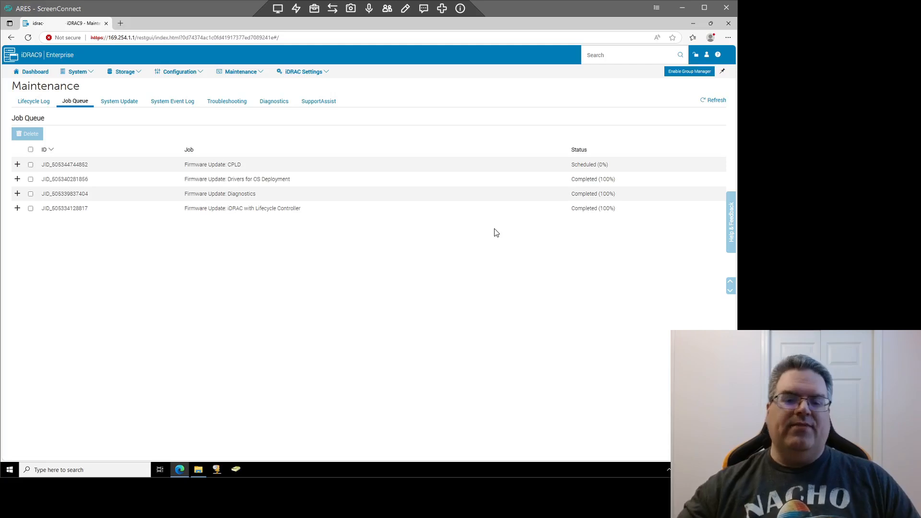
Highlight the remaining BIOS, SAS-Drive, Serial-ATA and SAS-RAID packages in Downloads and return to the iDRAC job queue
{"action": "left_click", "coordinate": [198, 470]}
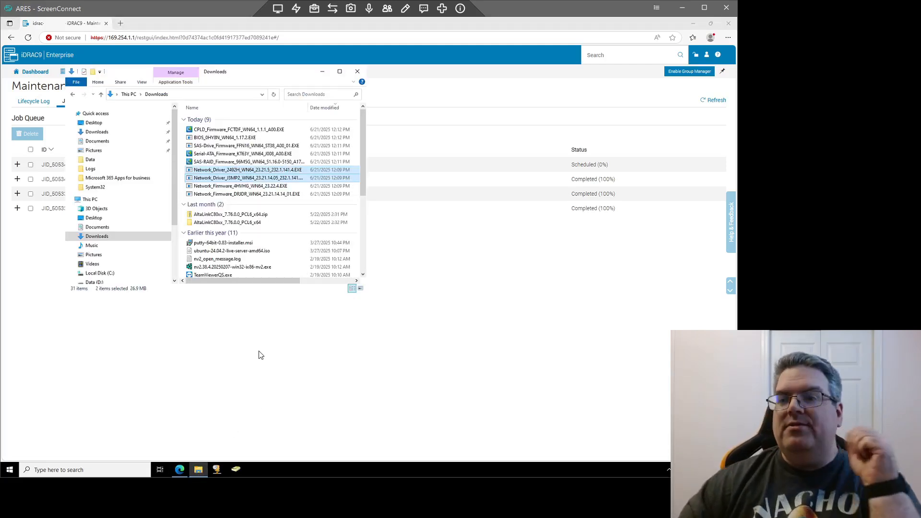
{"action": "left_click", "coordinate": [259, 138]}
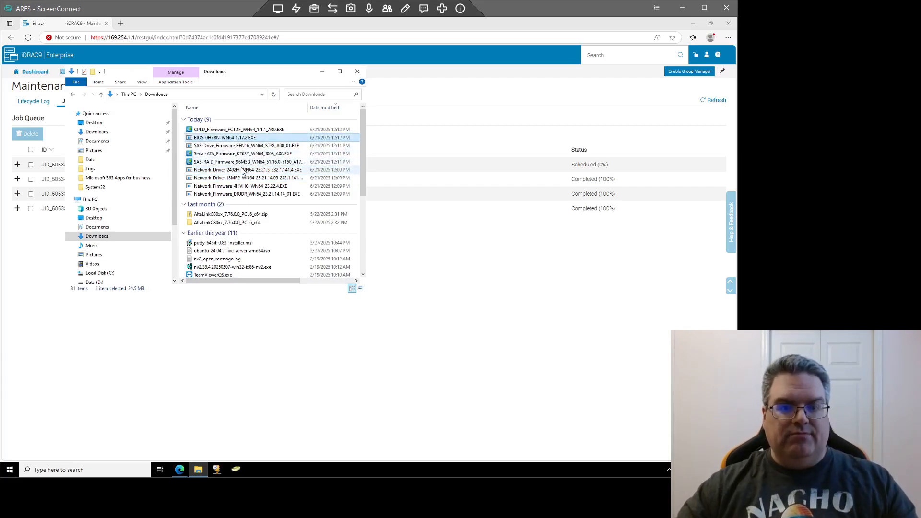
{"action": "left_click", "coordinate": [245, 162], "text": "shift"}
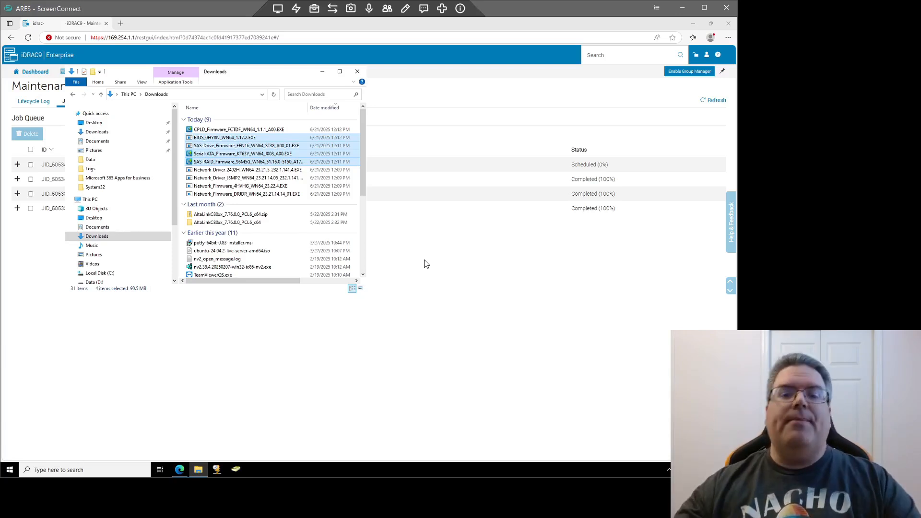
{"action": "left_click", "coordinate": [424, 263]}
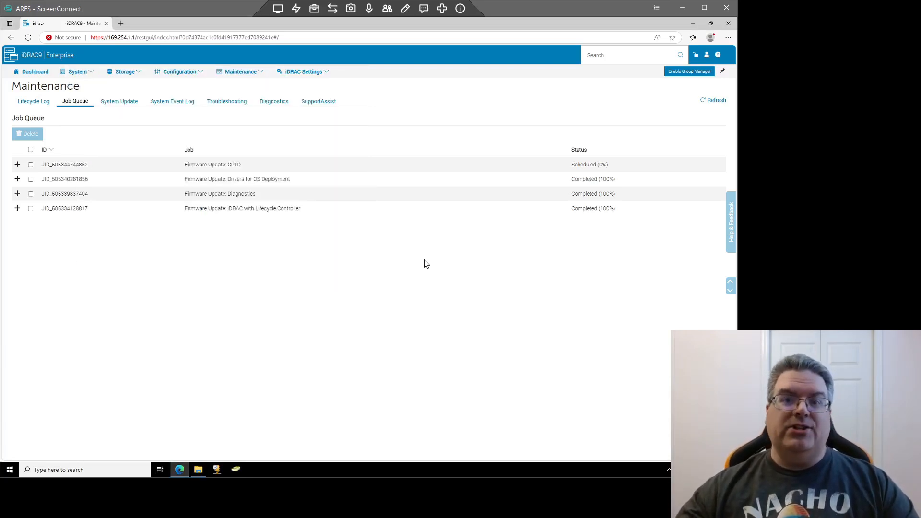